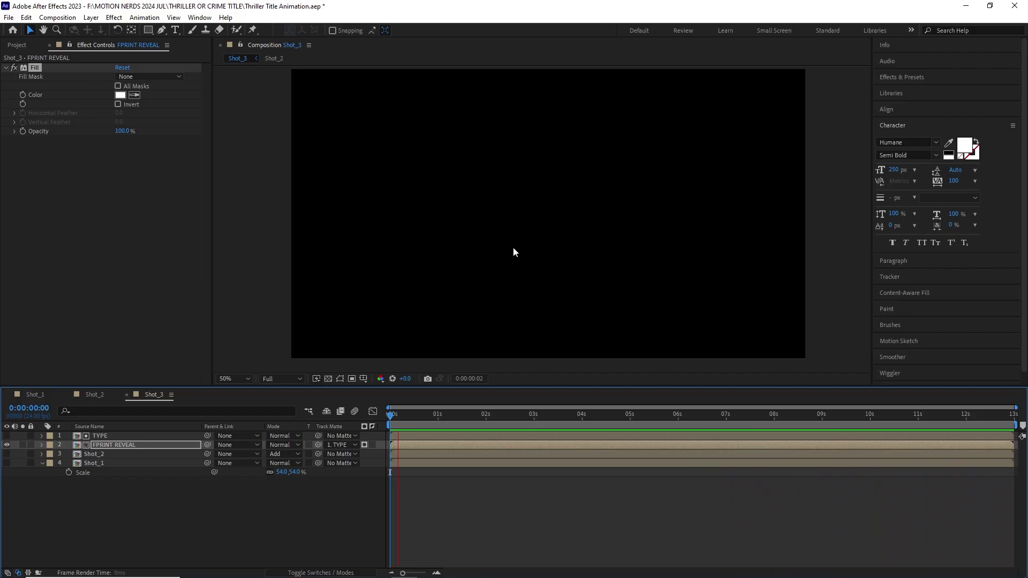
key("space")
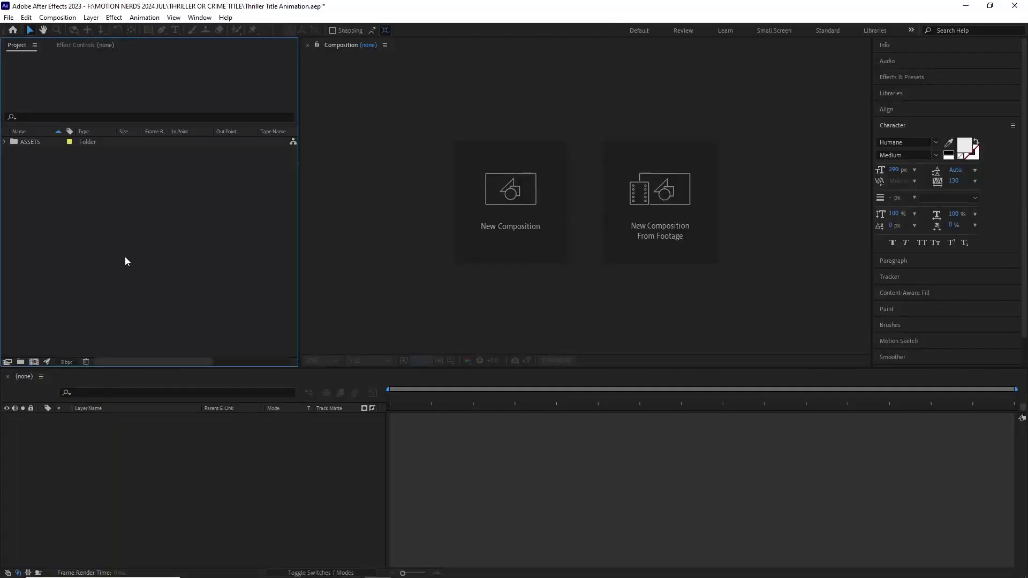
Create a 3840 x 2160 composition named Shot_1 at 24 frames per second, lasting 13 seconds.
left_click(5, 142)
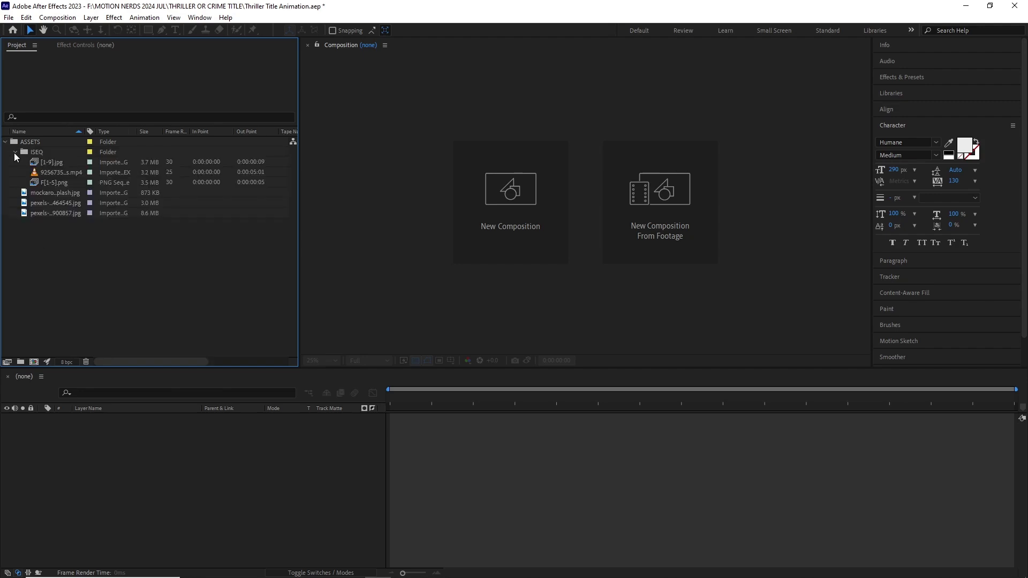
left_click(15, 152)
left_click(57, 17)
left_click(69, 25)
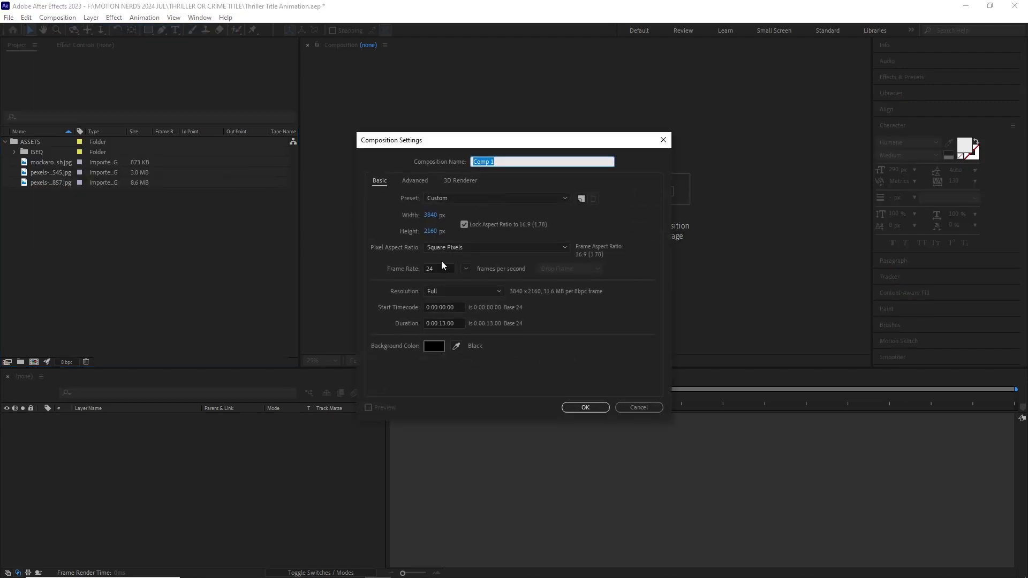
type("Shot_1")
key("Return")
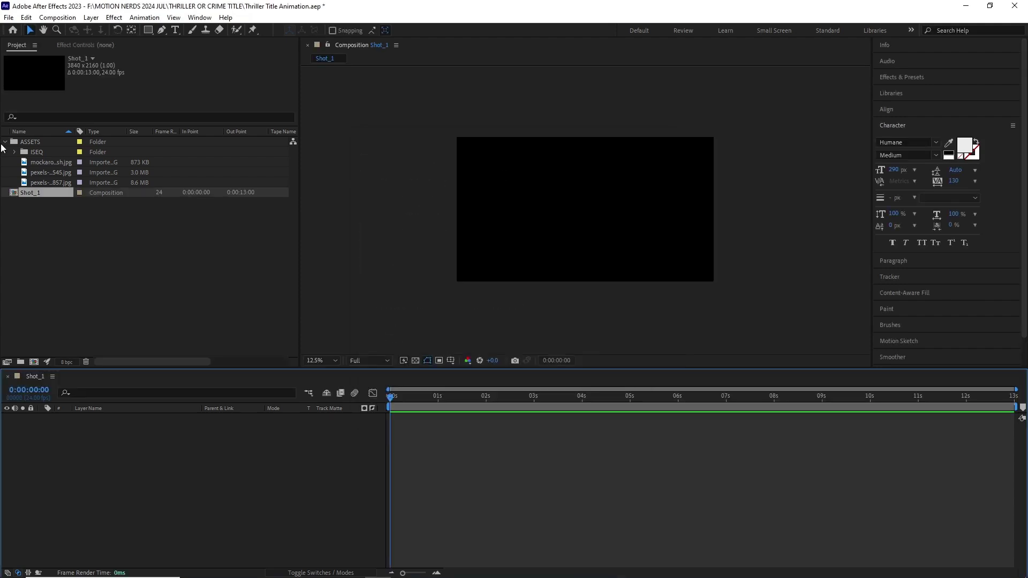
Add the aerial street photo from the ASSETS folder to Shot_1 as a layer and collapse the folder.
left_click(42, 184)
left_click_drag(96, 447, 97, 449)
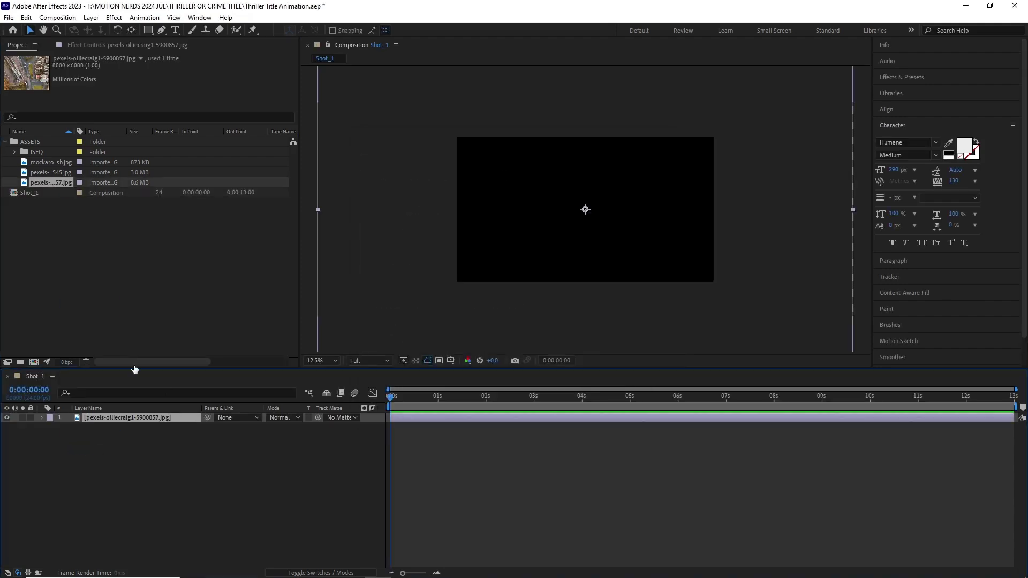
left_click(6, 142)
Scale the aerial street photo layer to 49% so that it just fills the composition.
key("s")
left_click_drag(294, 427, 277, 428)
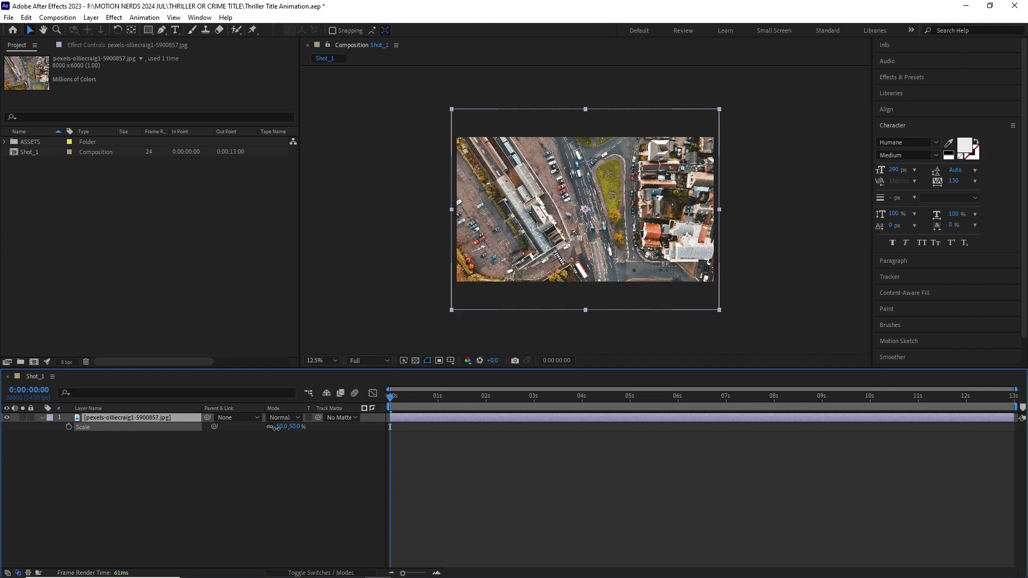
scroll(586, 209, "up", 3)
scroll(585, 211, "down", 3)
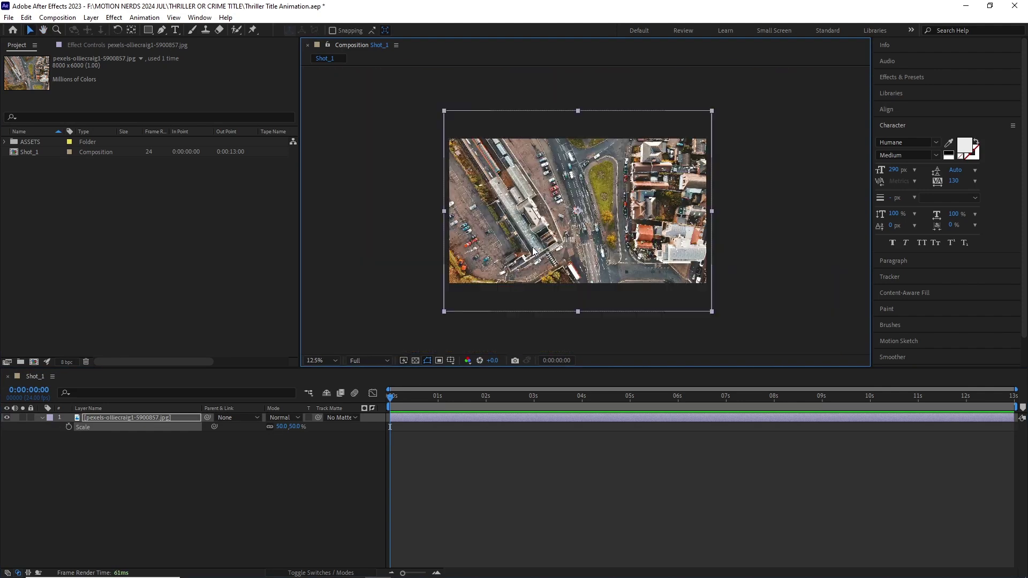
left_click(299, 427)
type("49")
key("Return")
scroll(586, 212, "up", 1)
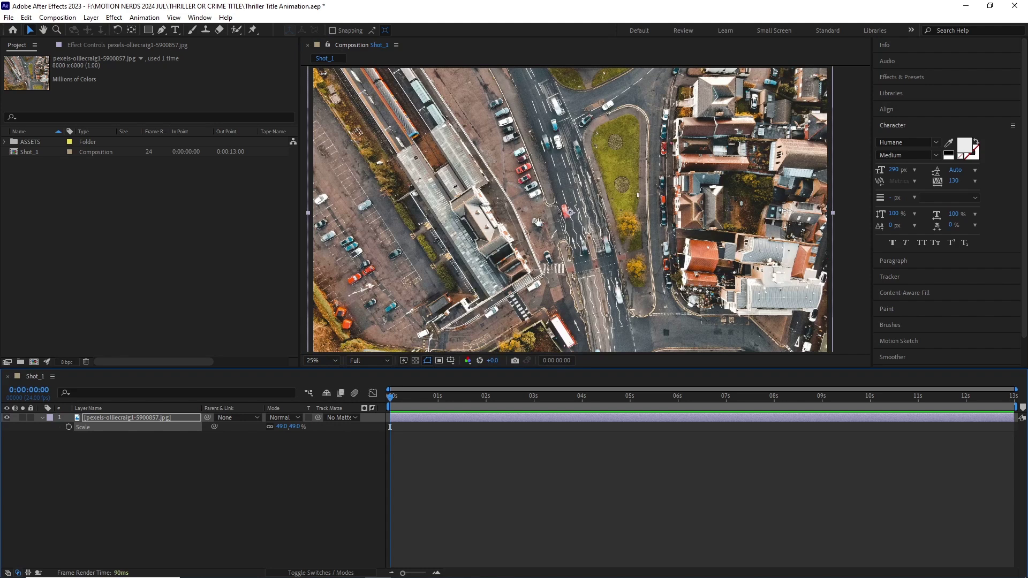
left_click_drag(585, 212, 594, 177)
scroll(579, 206, "down", 1)
left_click_drag(513, 197, 496, 207)
scroll(496, 208, "up", 1)
Collapse the photo layer's properties and add an adjustment layer named CC above it.
left_click(121, 453)
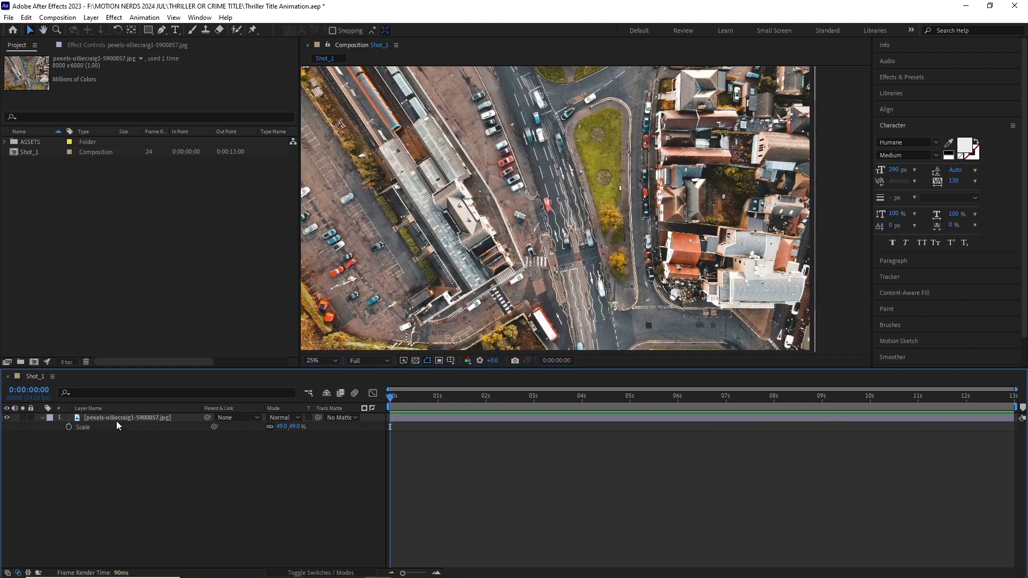
left_click(117, 419)
left_click(42, 417)
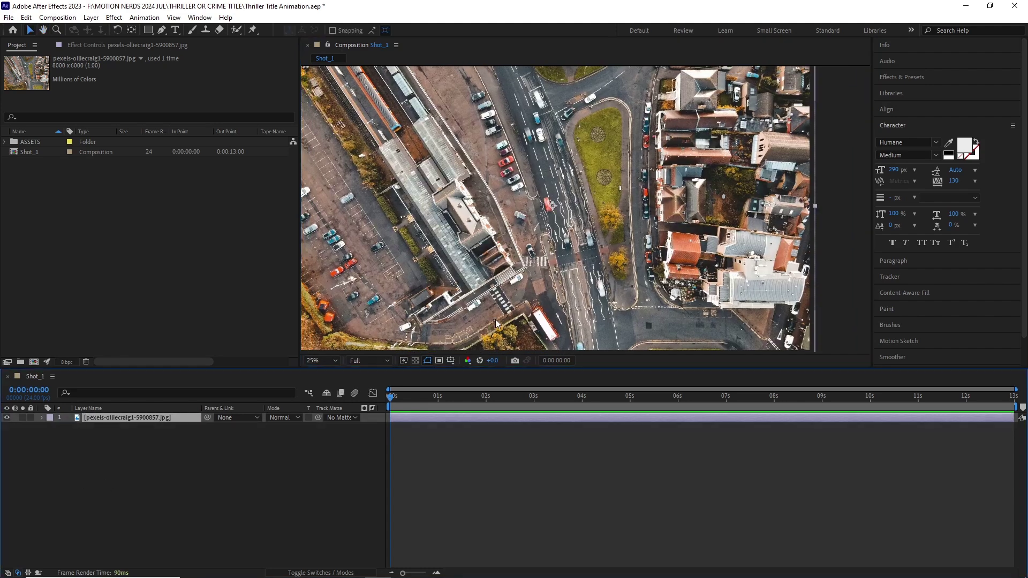
left_click(90, 17)
mouse_move(107, 32)
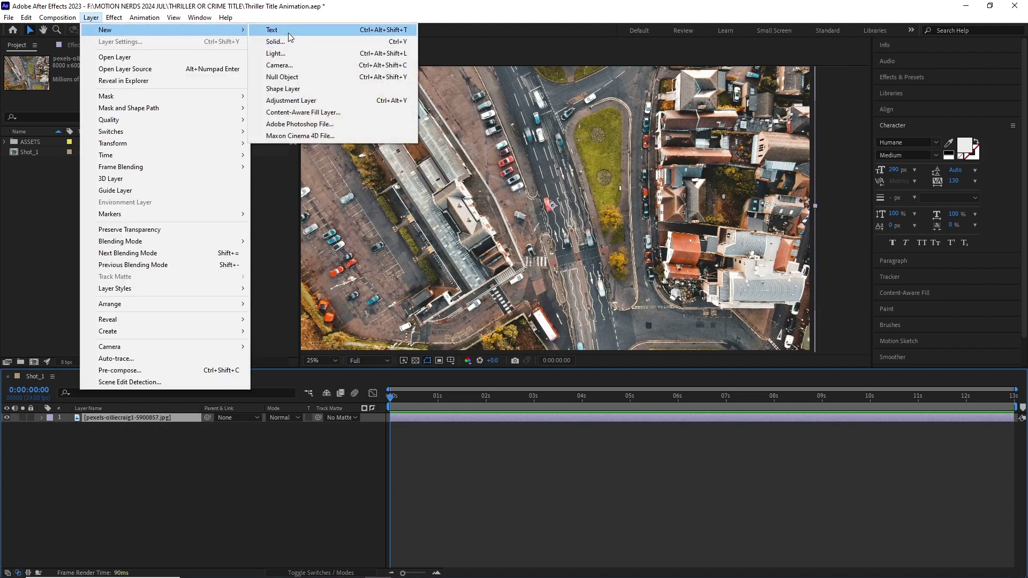
left_click(322, 101)
right_click(159, 421)
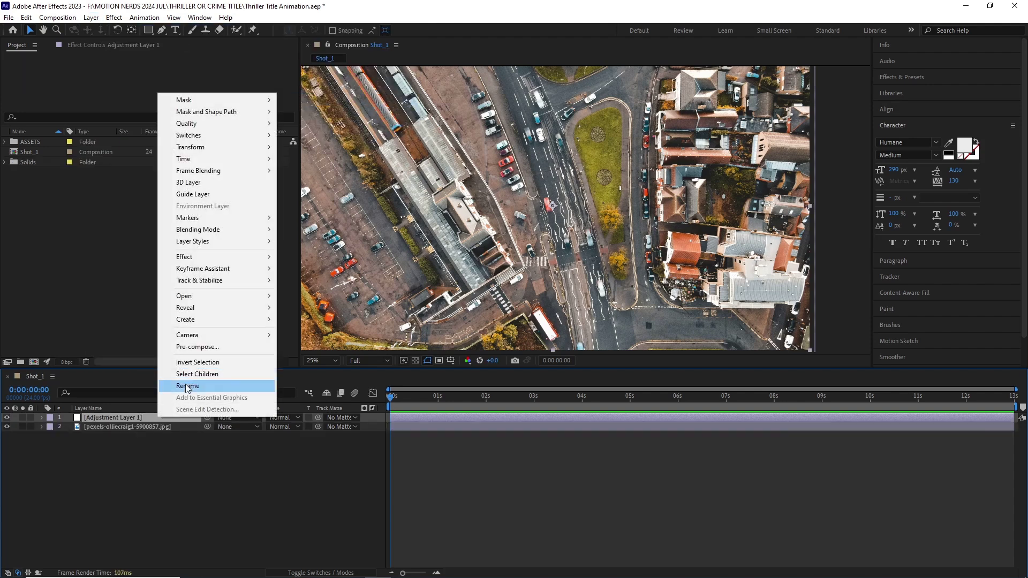
left_click(188, 392)
Apply a Curves effect to the CC layer and shape the RGB curve into a gentle contrast S-curve.
left_click(114, 18)
mouse_move(156, 139)
left_click(310, 351)
left_click_drag(119, 148, 119, 141)
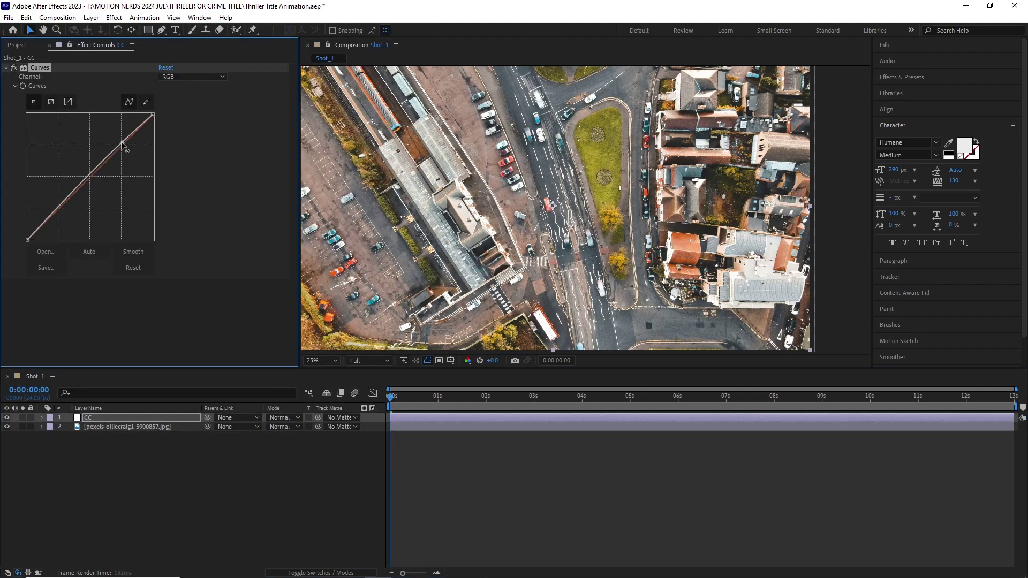
left_click_drag(65, 202, 68, 220)
left_click_drag(119, 140, 119, 141)
Apply a Tint effect to the CC layer and map black to a very dark navy blue.
left_click_drag(551, 214, 570, 204)
left_click(142, 418)
left_click(114, 18)
left_click(300, 505)
left_click(165, 293)
left_click(276, 272)
left_click_drag(304, 250, 304, 289)
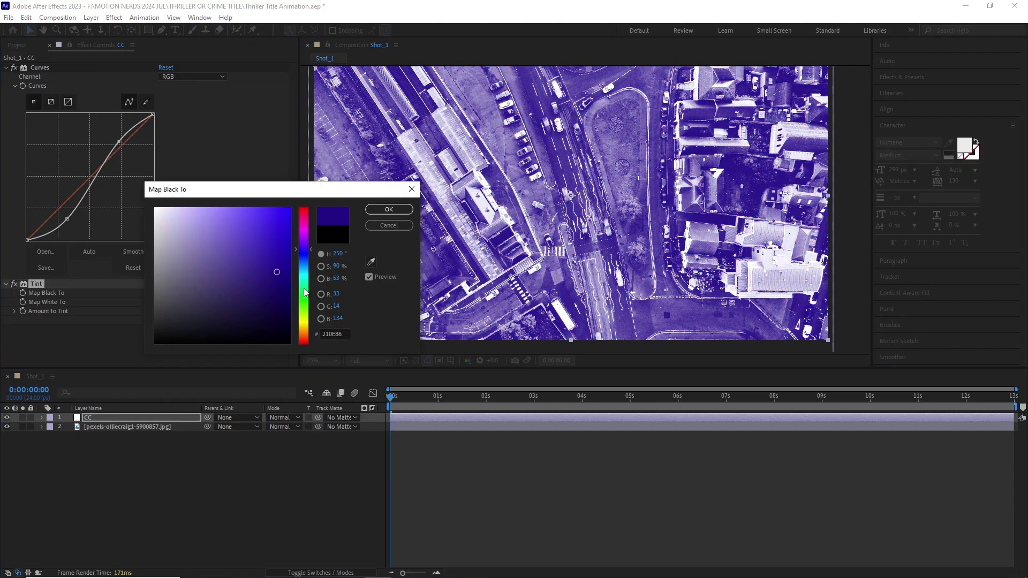
left_click(280, 315)
left_click(308, 244)
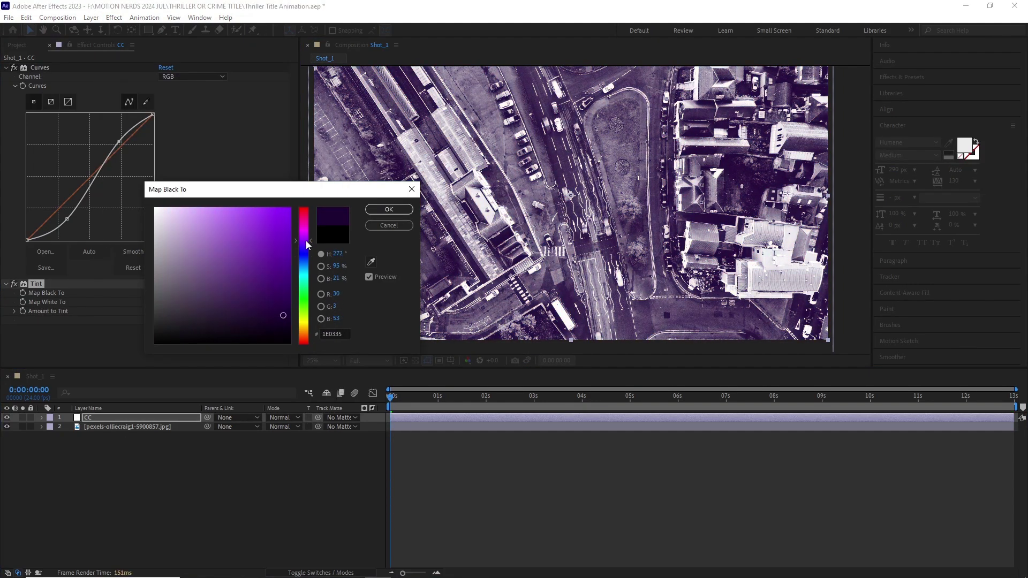
left_click_drag(308, 244, 308, 263)
left_click_drag(283, 316, 282, 324)
left_click(309, 264)
key("Return")
Draw a loose hand-drawn-style circle with a red 9 px stroke over the station roof on shape layer Circle_1 and refine its curve.
left_click_drag(471, 233, 472, 212)
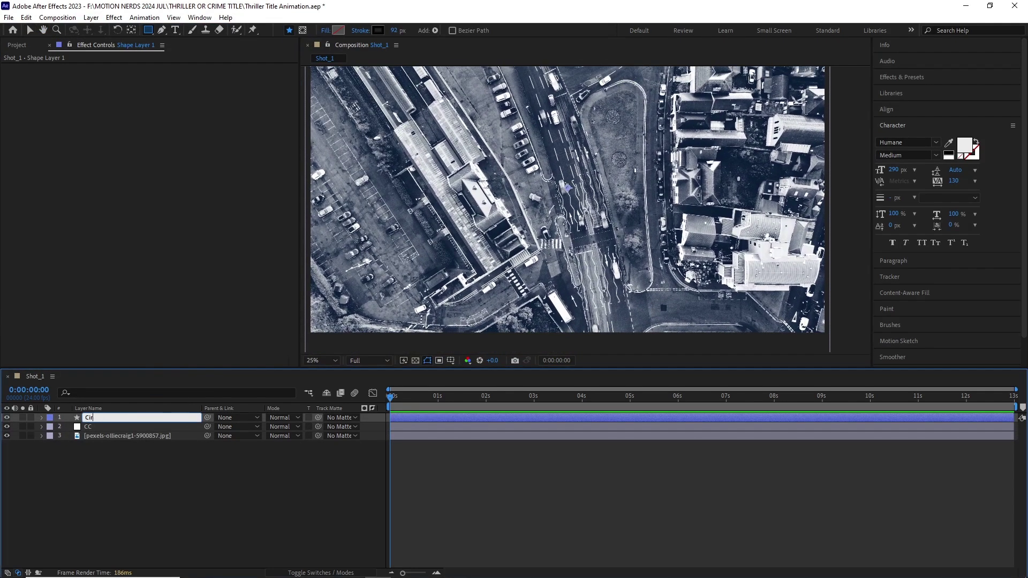
key("g")
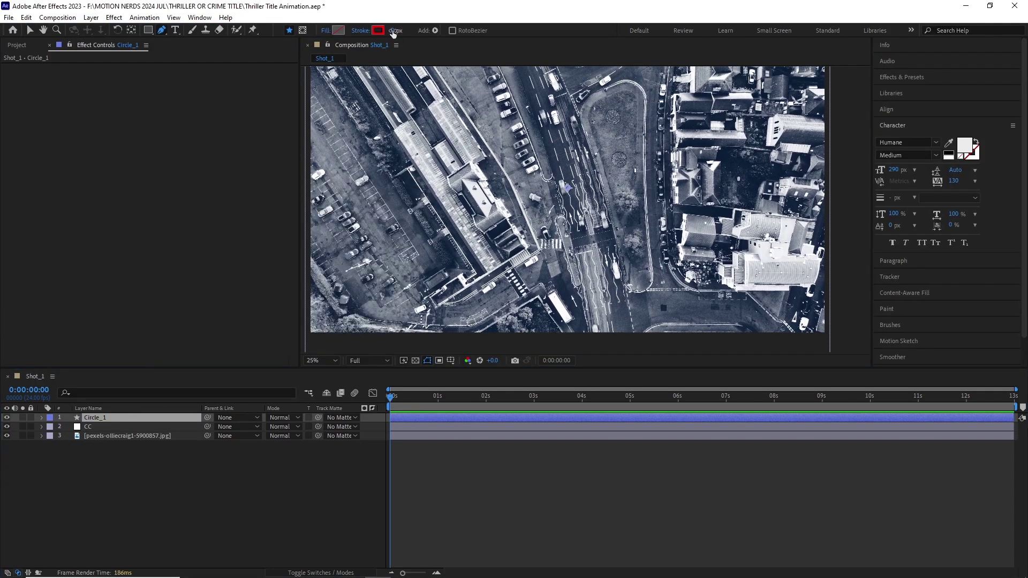
scroll(533, 176, "up", 2)
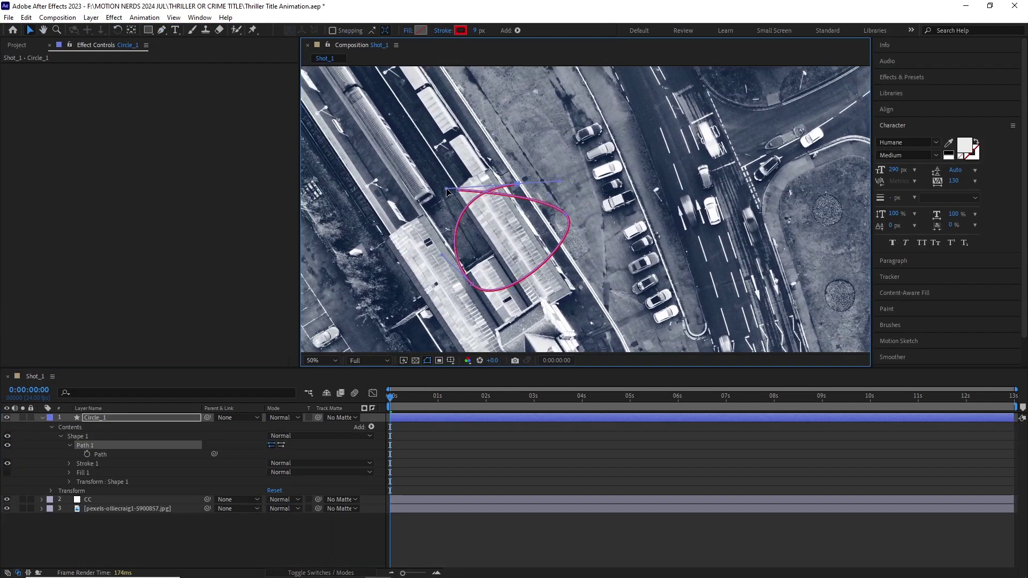
left_click_drag(545, 237, 526, 216)
scroll(457, 204, "up", 2)
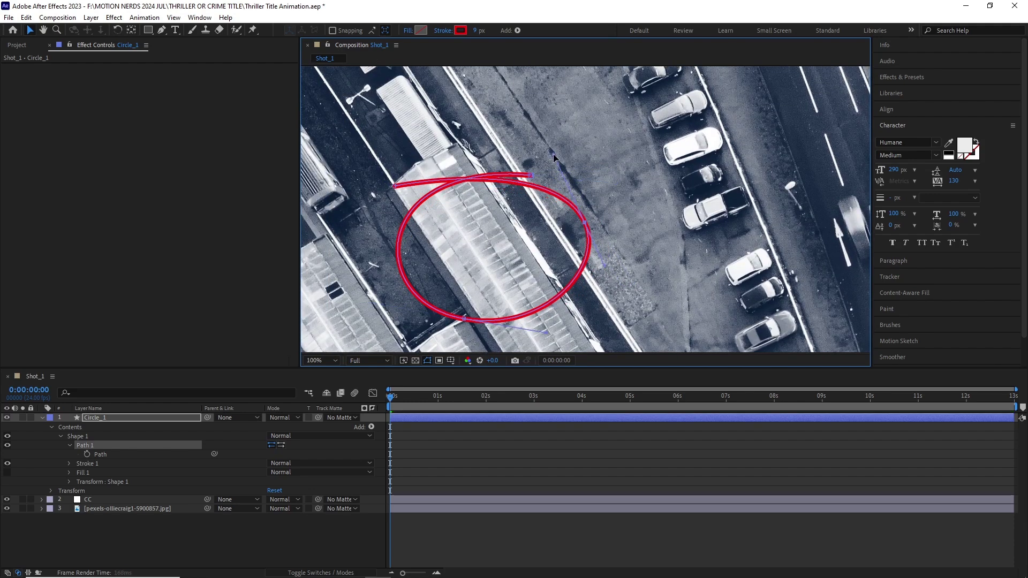
left_click_drag(554, 155, 564, 154)
left_click_drag(480, 299, 484, 285)
left_click_drag(546, 157, 565, 156)
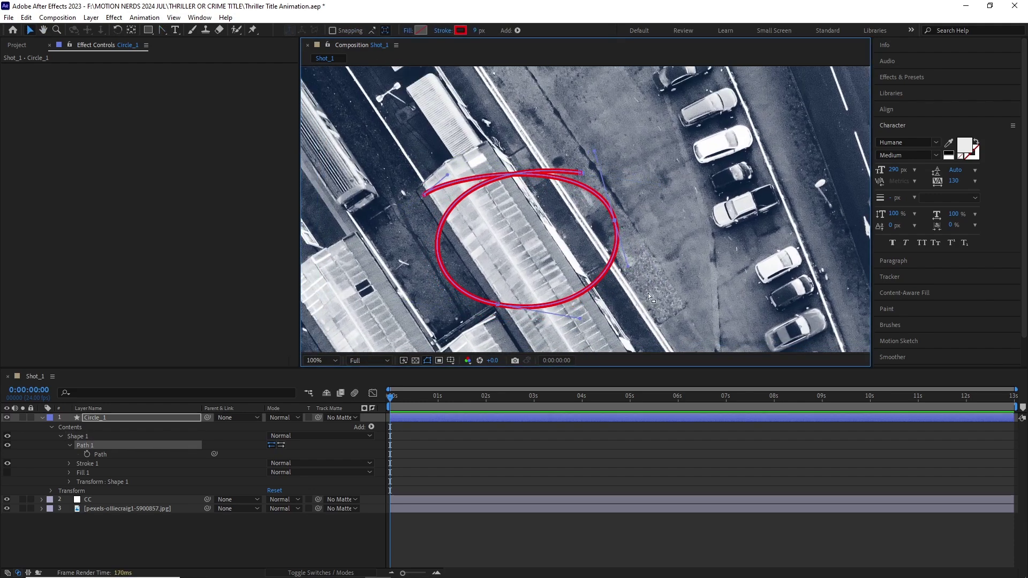
scroll(648, 293, "down", 4)
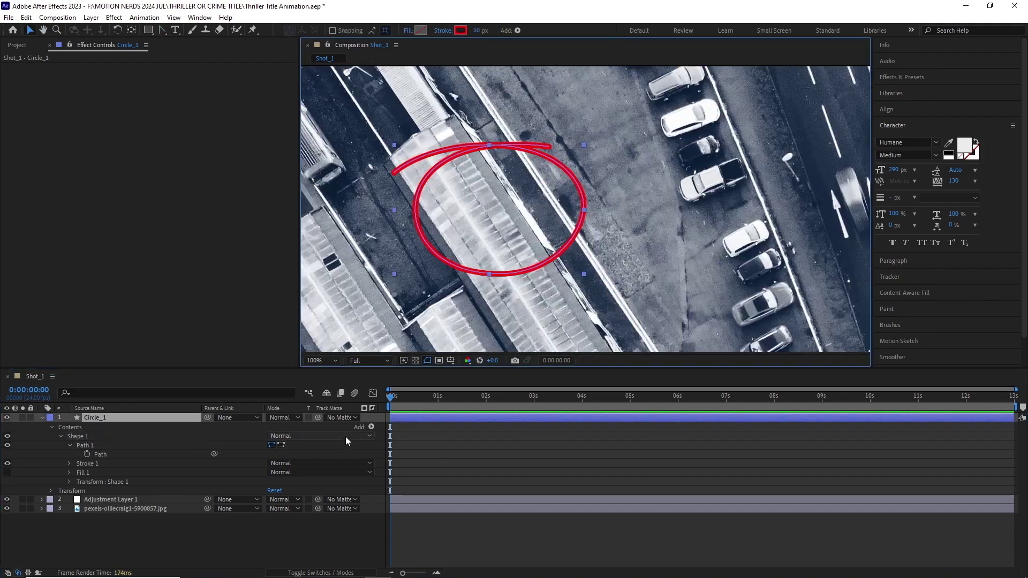
Add Trim Paths to the Circle_1 layer and set its Start to 100%.
left_click(371, 427)
left_click(407, 372)
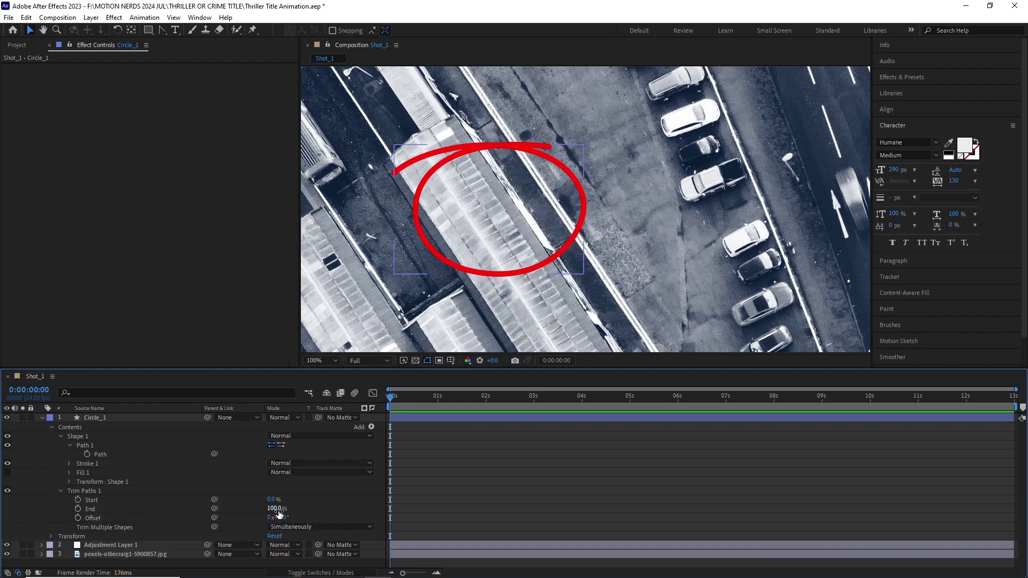
left_click(279, 514)
left_click_drag(272, 500, 346, 496)
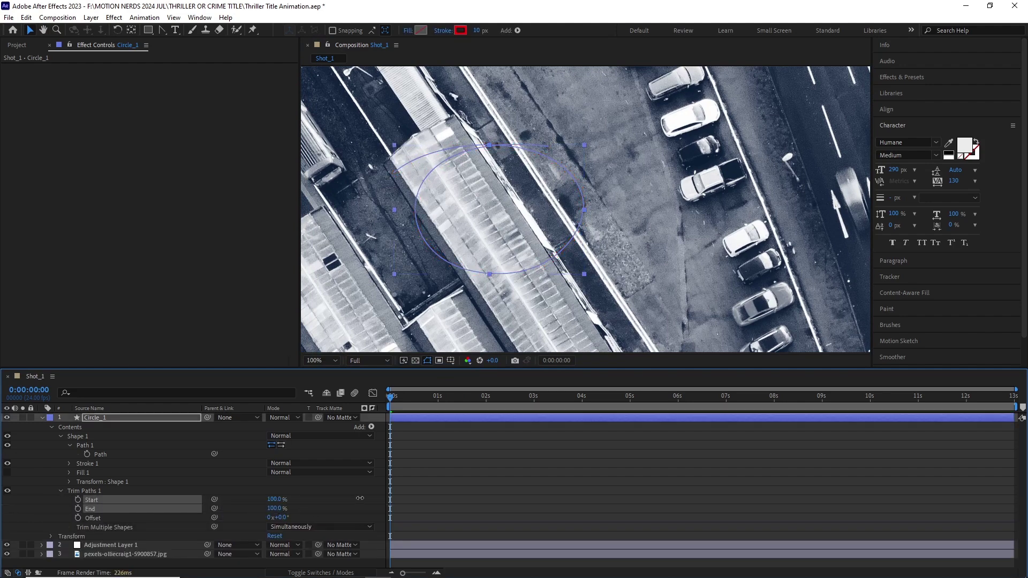
Keyframe the Trim Paths Start from 100% at 0 seconds to 0% at 1 second with Easy Ease, and preview the animation.
left_click(78, 500)
left_click_drag(390, 397, 409, 397)
left_click_drag(274, 500, 217, 499)
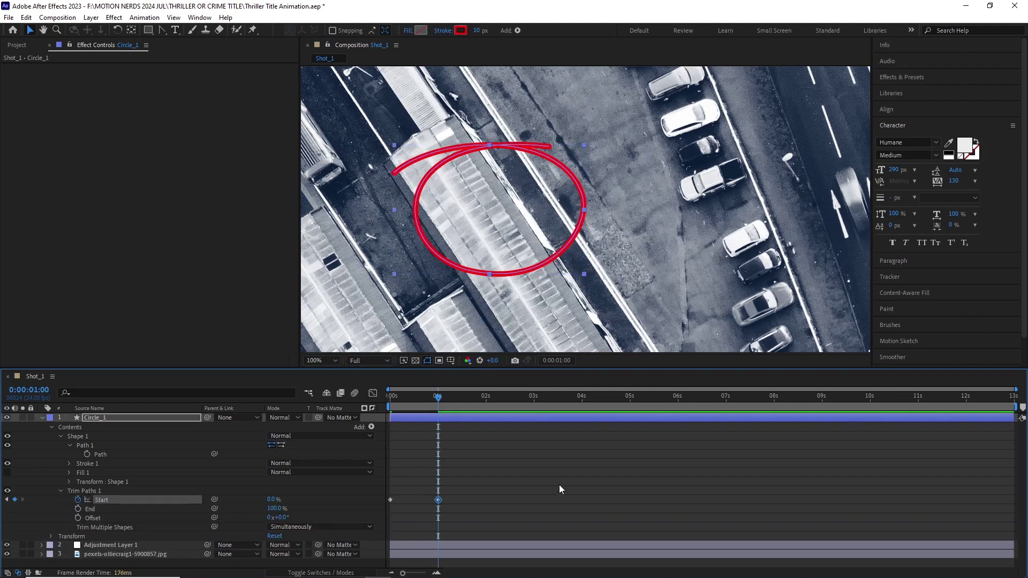
left_click_drag(559, 484, 379, 527)
key("F9")
left_click_drag(438, 397, 372, 409)
key("space")
key("space")
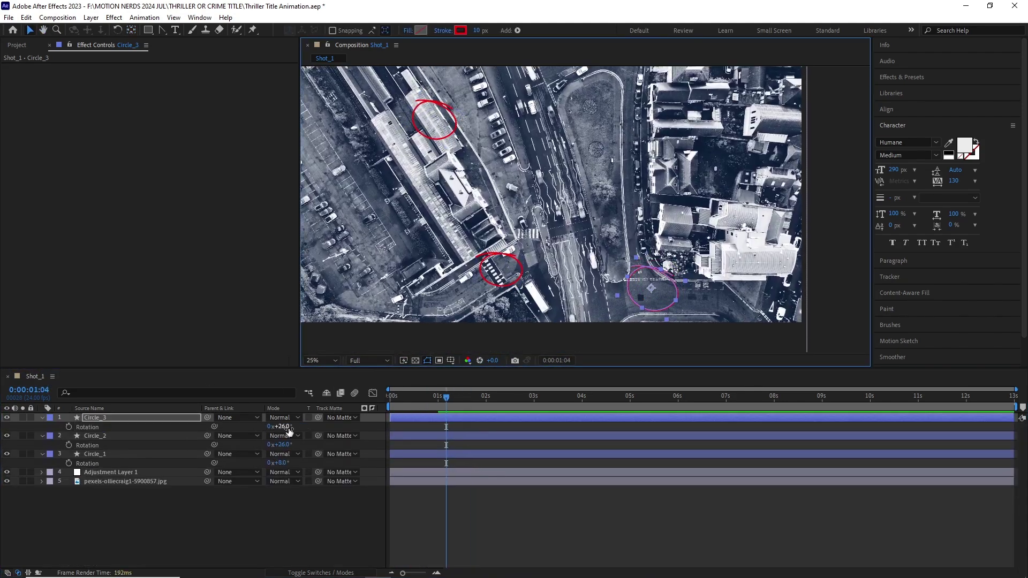
left_click_drag(728, 136, 674, 175)
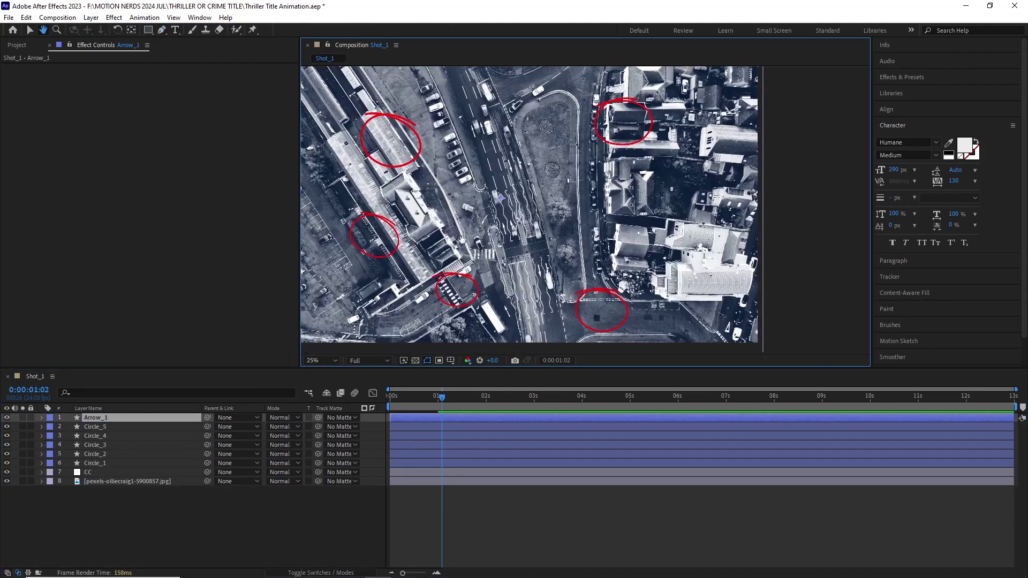
scroll(463, 240, "up", 5)
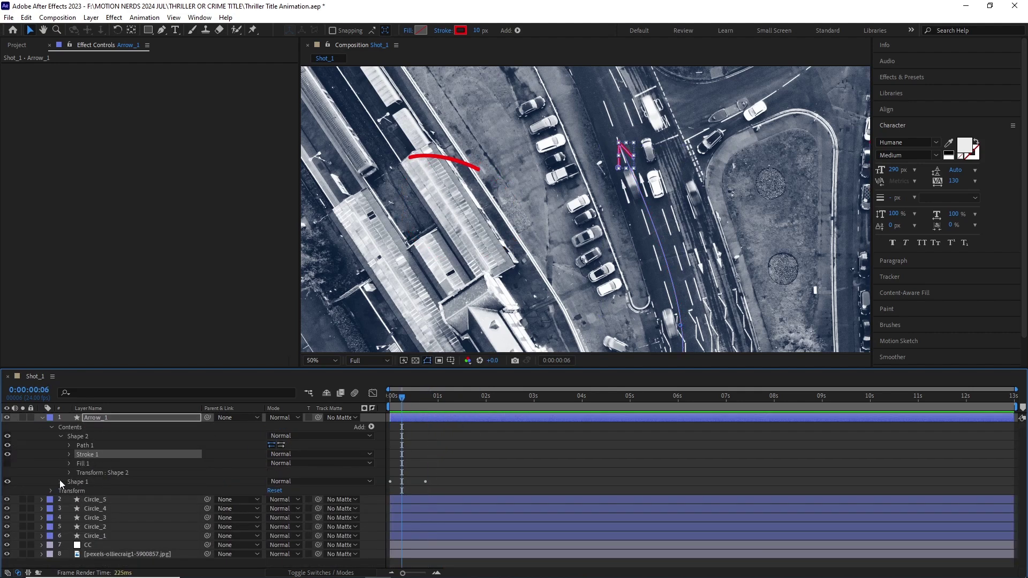
key("u")
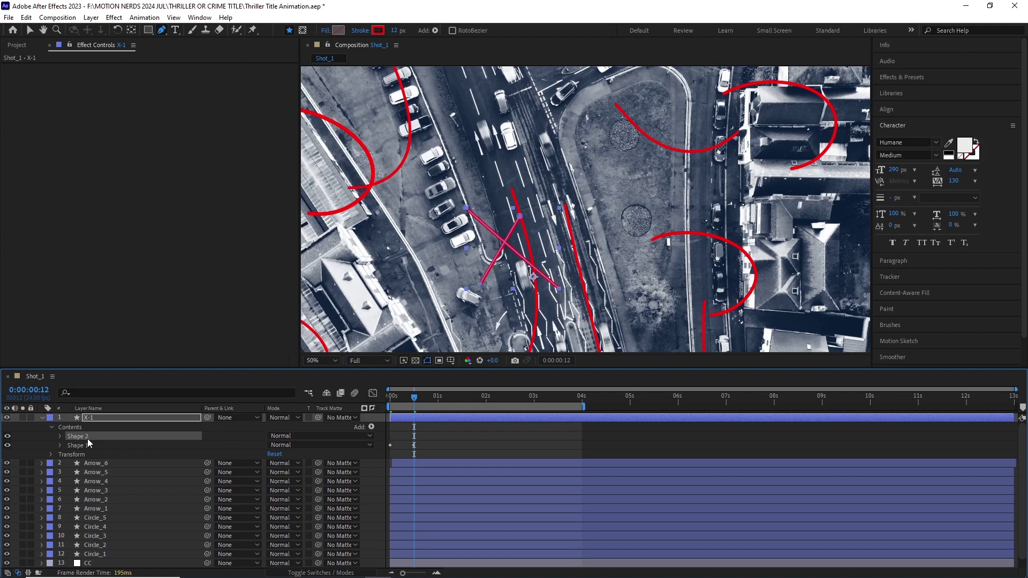
scroll(589, 193, "down", 2)
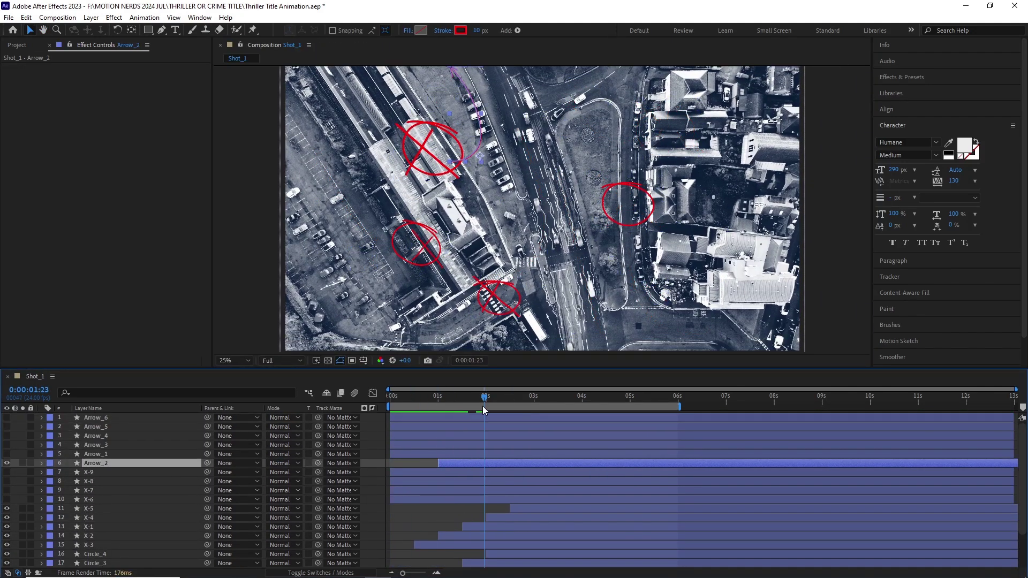
Move the current time to about 2.5 seconds to continue staggering the arrow layers, and preview the marker animation.
left_click_drag(483, 406, 510, 409)
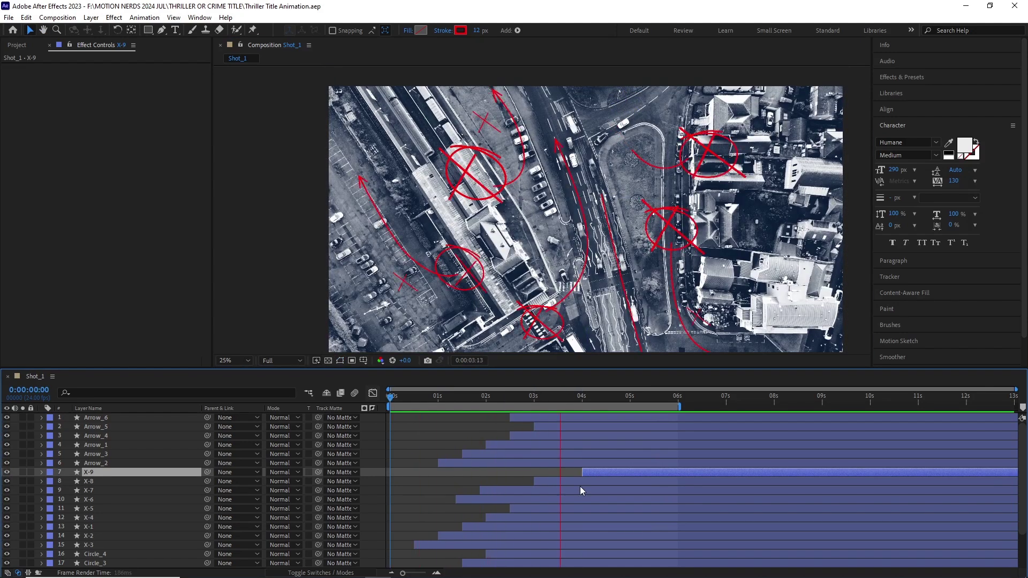
key("space")
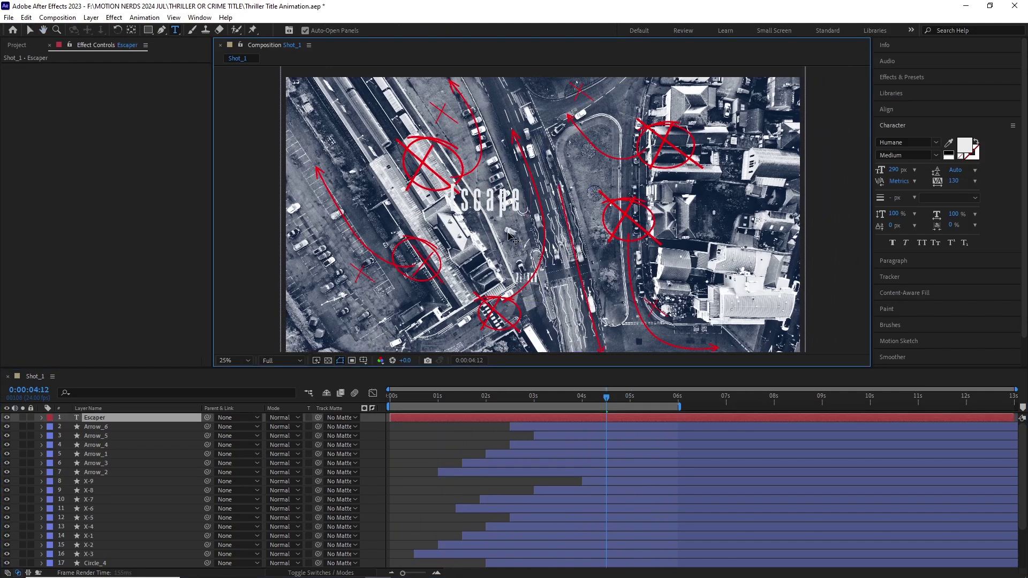
Complete the text layer as "Escaperoute 1" and set its font to Note Saia.
type("oute 1")
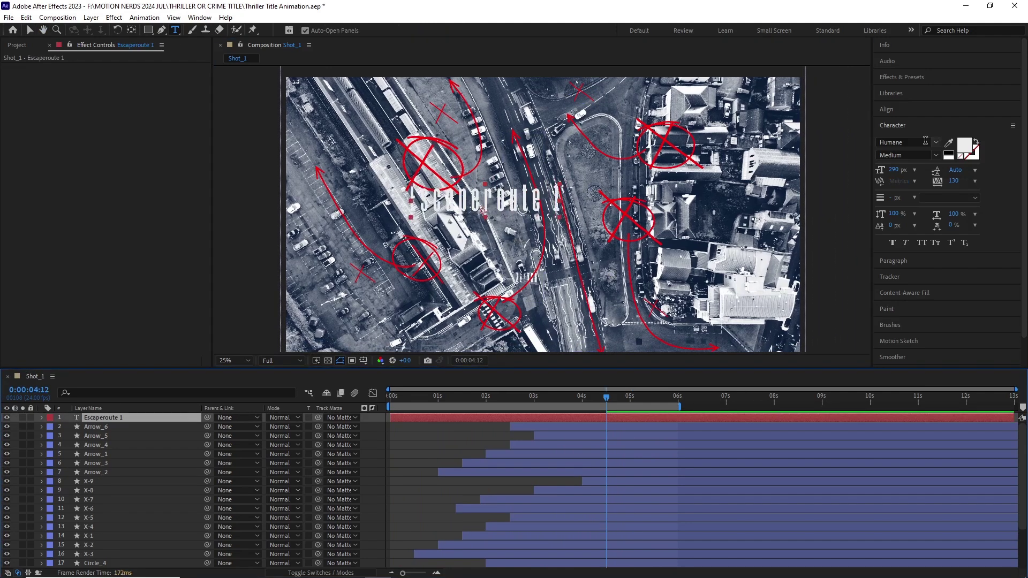
left_click(925, 141)
type("note")
key("Return")
Color the Escaperoute 1 text red and set its tracking to 0.
left_click(188, 418)
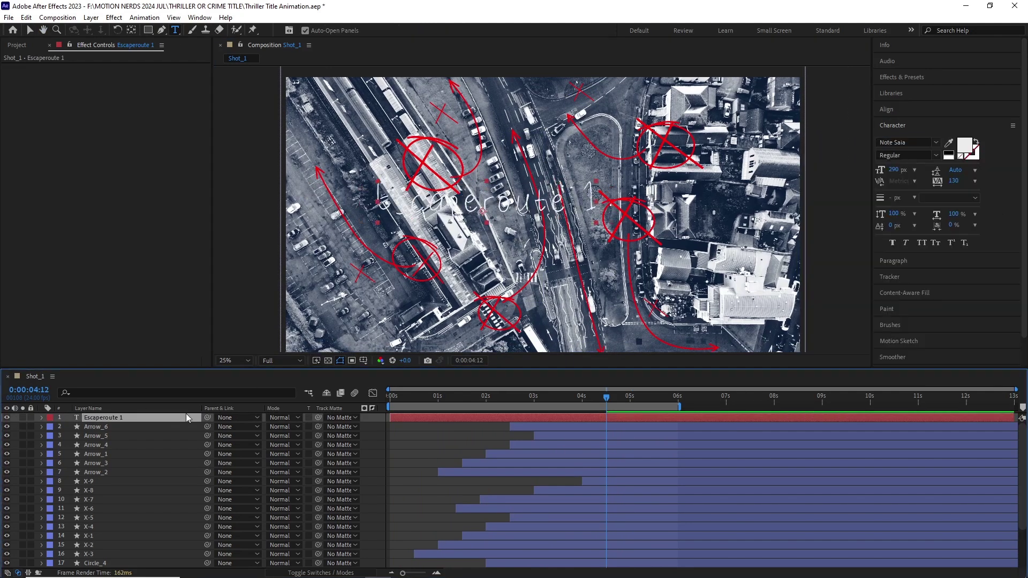
left_click(965, 145)
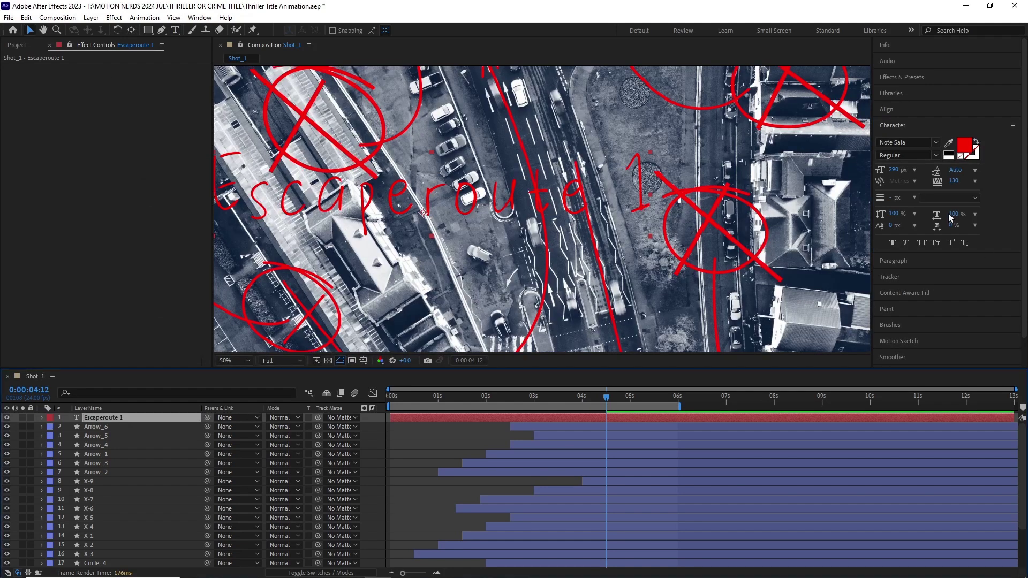
left_click(975, 181)
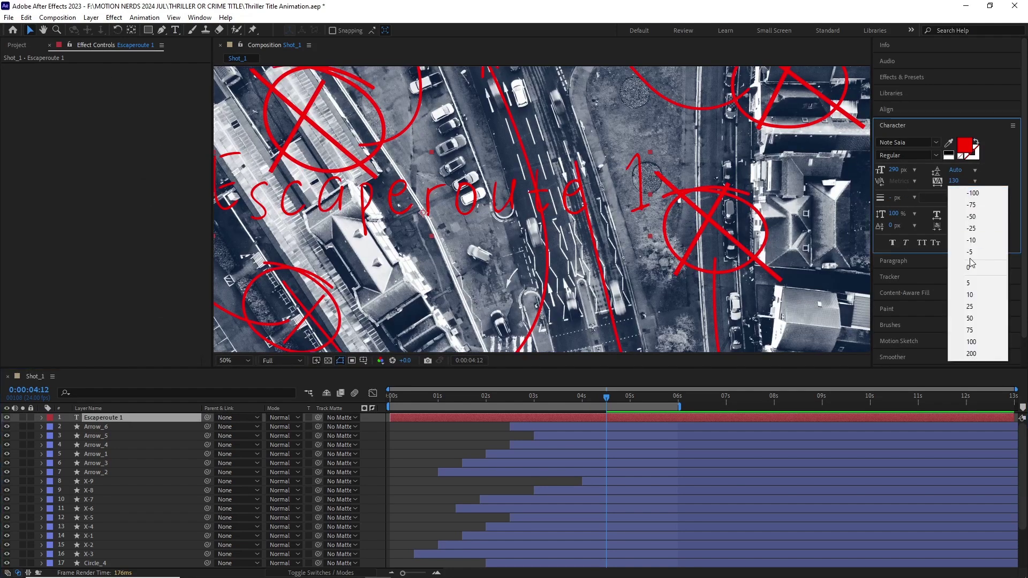
left_click(970, 266)
Reduce the Escaperoute 1 text size to 179 px and add a red 4 px stroke.
left_click_drag(894, 170, 834, 170)
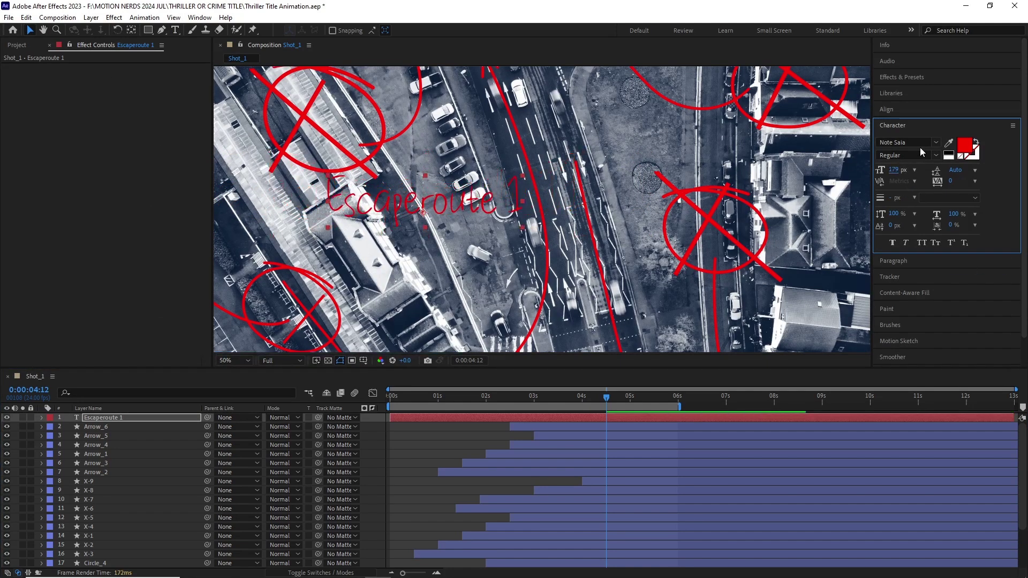
left_click(936, 155)
left_click(893, 125)
left_click(170, 418)
left_click(893, 126)
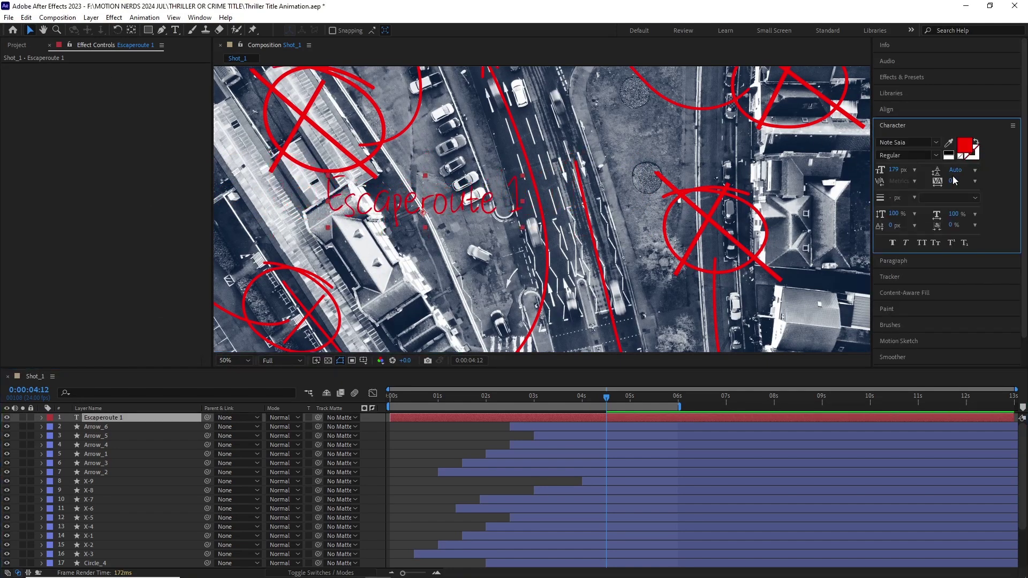
left_click(972, 153)
left_click(388, 210)
scroll(483, 241, "up", 2)
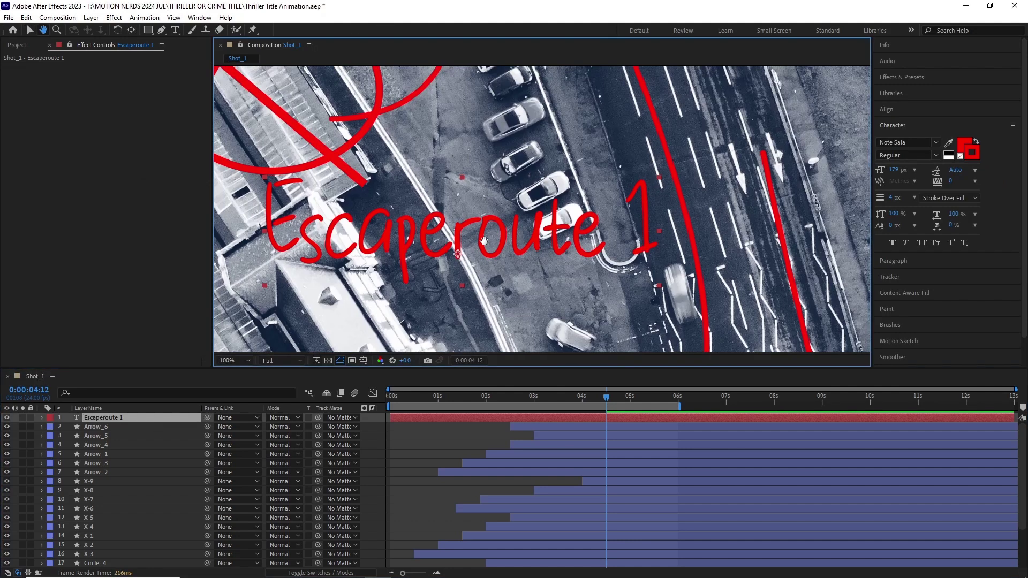
Reduce the Escaperoute 1 text size further to 158 px, keeping the stroke red.
scroll(484, 241, "down", 2)
left_click_drag(888, 172, 895, 199)
left_click(970, 155)
left_click(388, 210)
left_click(125, 419)
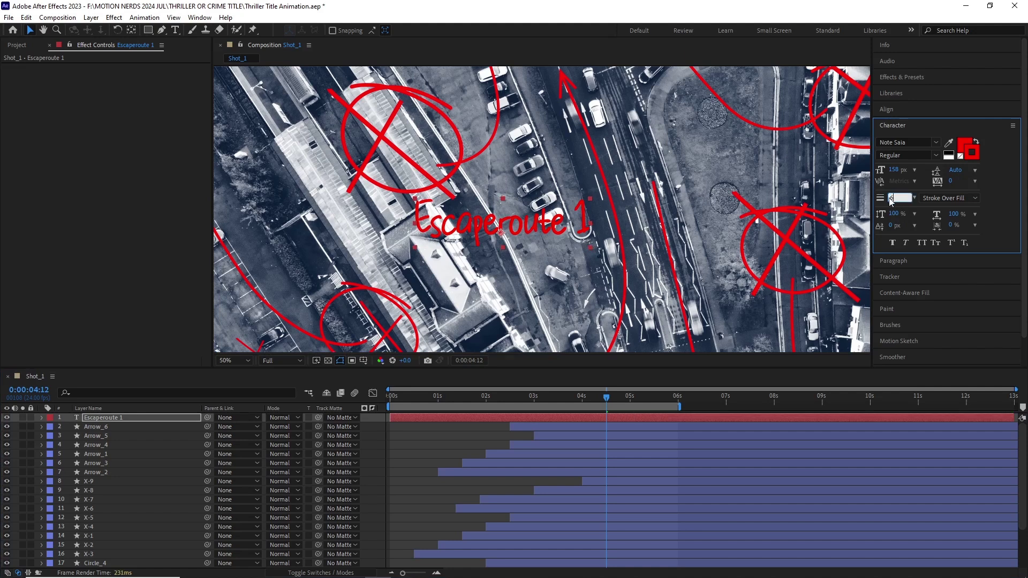
Return the current time to 0 seconds and set the text's stroke width to 5 px.
left_click(171, 417)
left_click_drag(417, 401, 384, 402)
left_click(891, 198)
type("5")
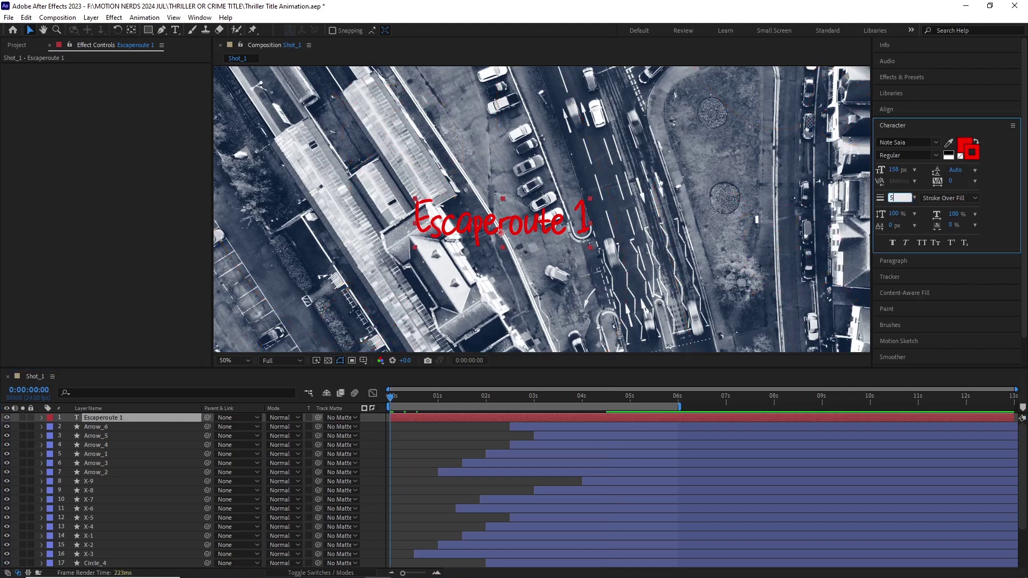
left_click(423, 428)
left_click(420, 417)
scroll(485, 211, "up", 1)
scroll(483, 256, "down", 1)
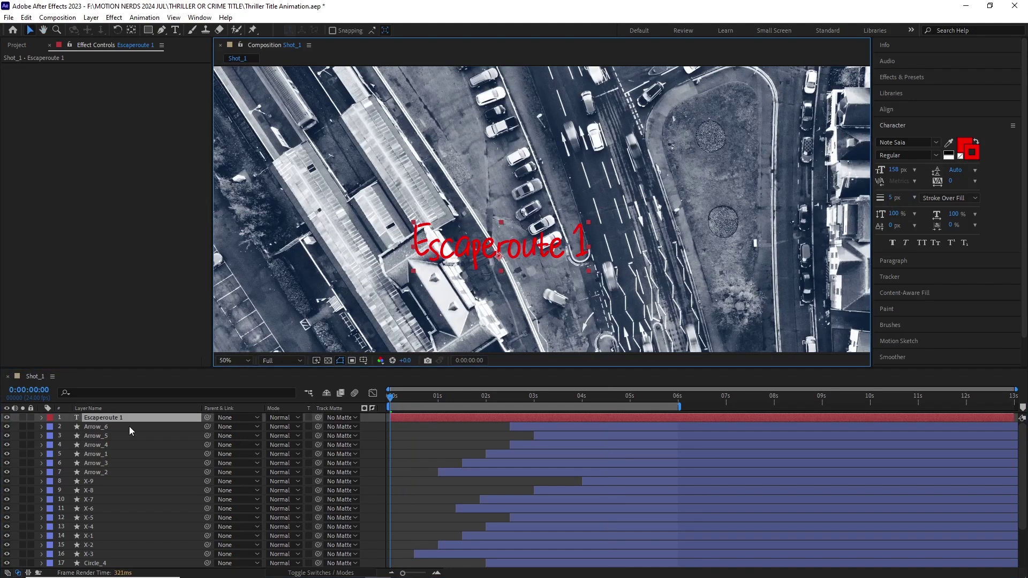
Add an Opacity text animator to the Escaperoute 1 layer and set its Opacity to 0%.
left_click(41, 418)
left_click(372, 427)
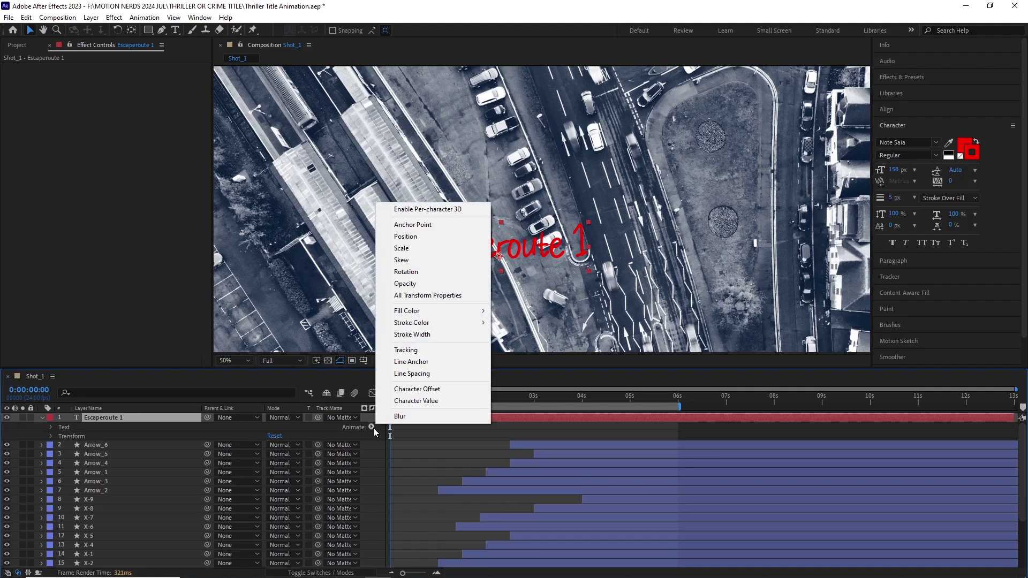
left_click(405, 283)
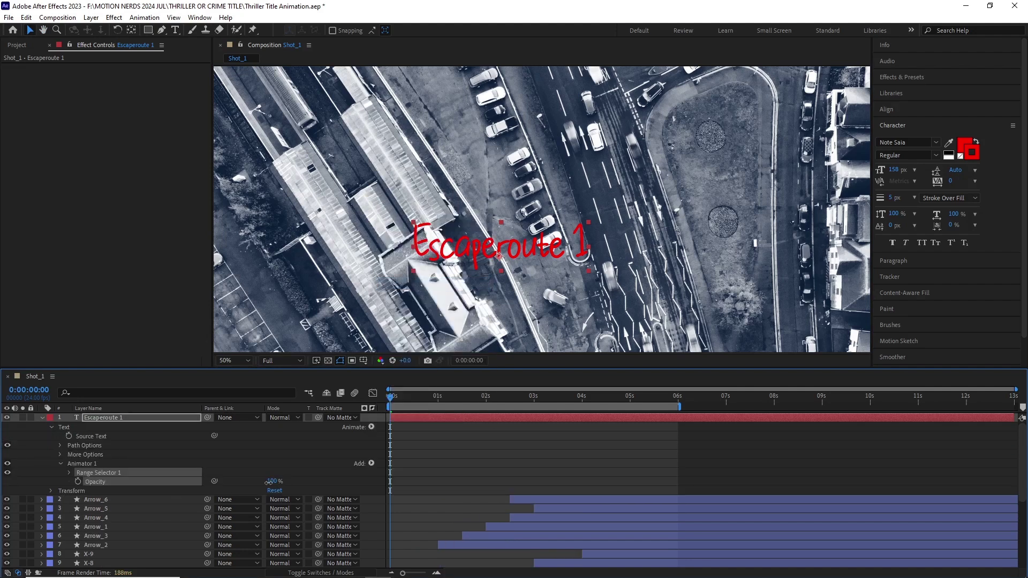
left_click_drag(268, 481, 125, 494)
Keyframe the Range Selector's Offset from 0% at 0 seconds to 100% at 12 frames.
left_click(69, 473)
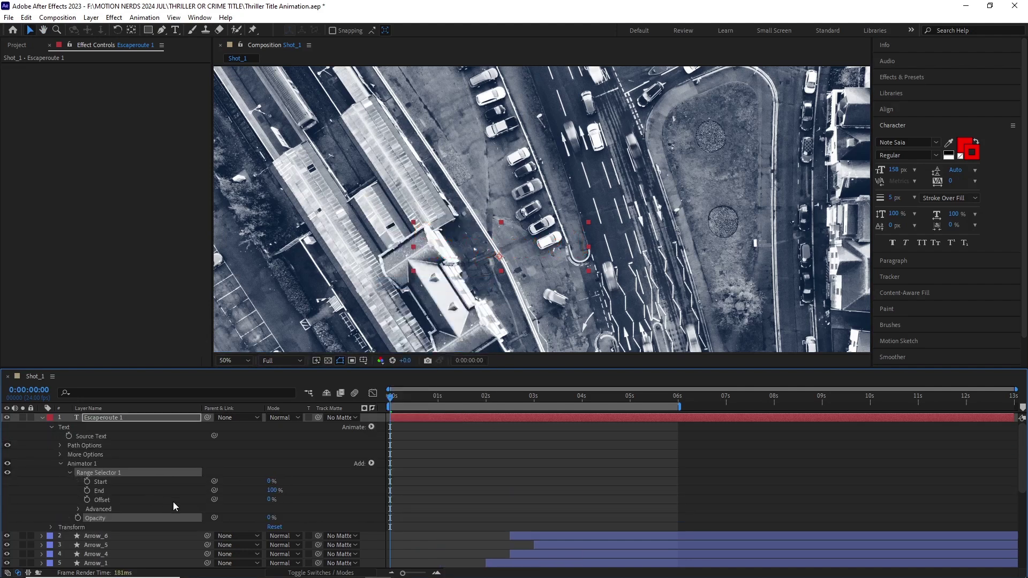
left_click(130, 493)
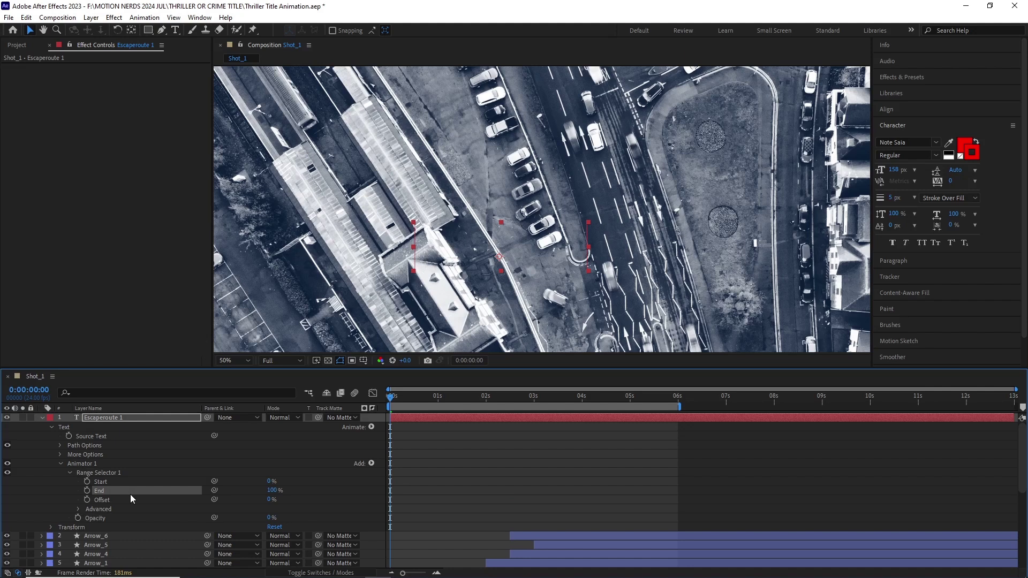
left_click(94, 502)
left_click(87, 500)
left_click_drag(391, 397, 418, 402)
left_click_drag(273, 500, 348, 489)
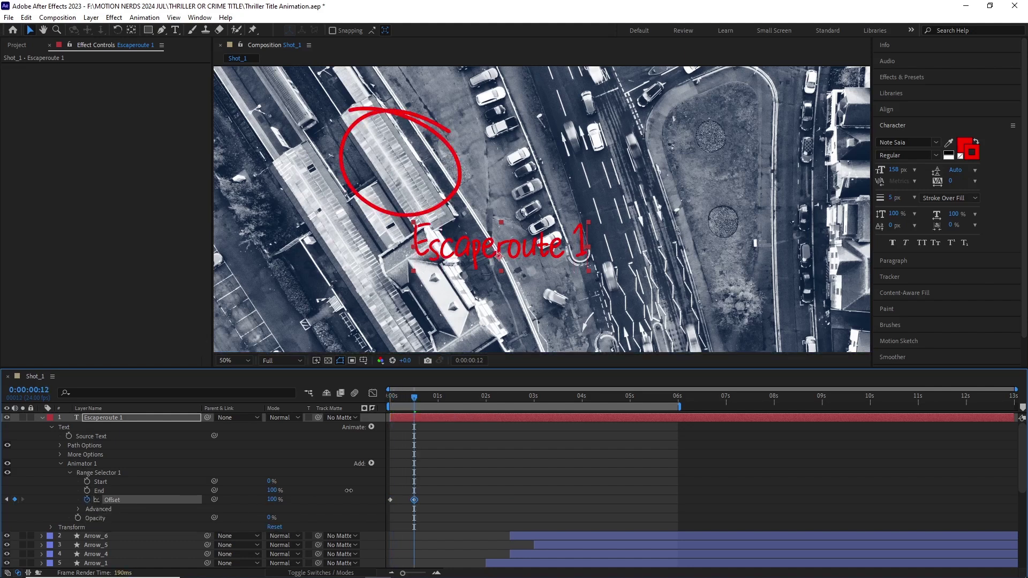
Apply Easy Ease to the Offset keyframes, set the selector's Smoothness to 0%, and preview the text reveal from the start.
left_click_drag(449, 489, 386, 516)
key("F9")
left_click(430, 510)
left_click(78, 510)
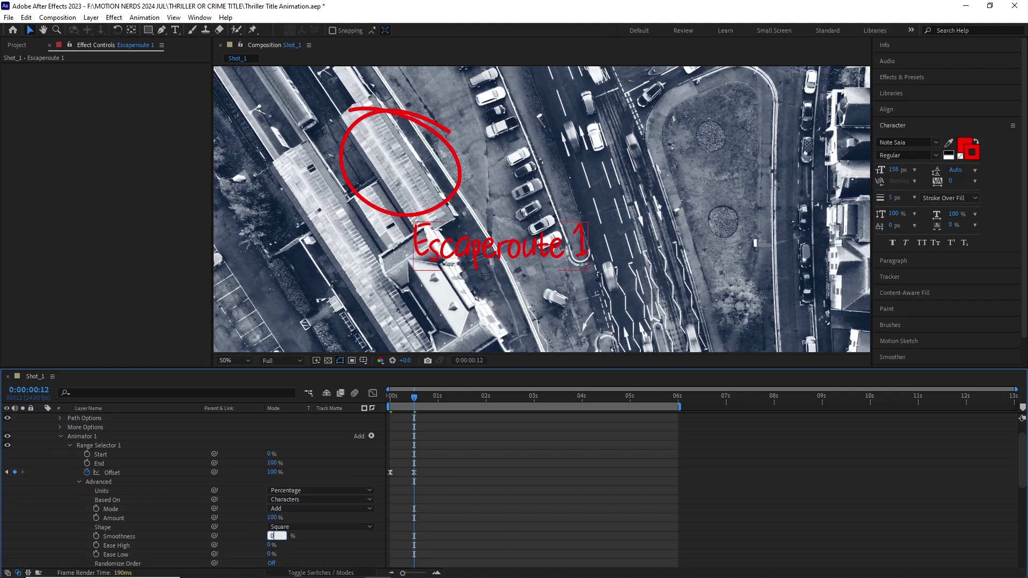
key("Return")
key("Home")
key("space")
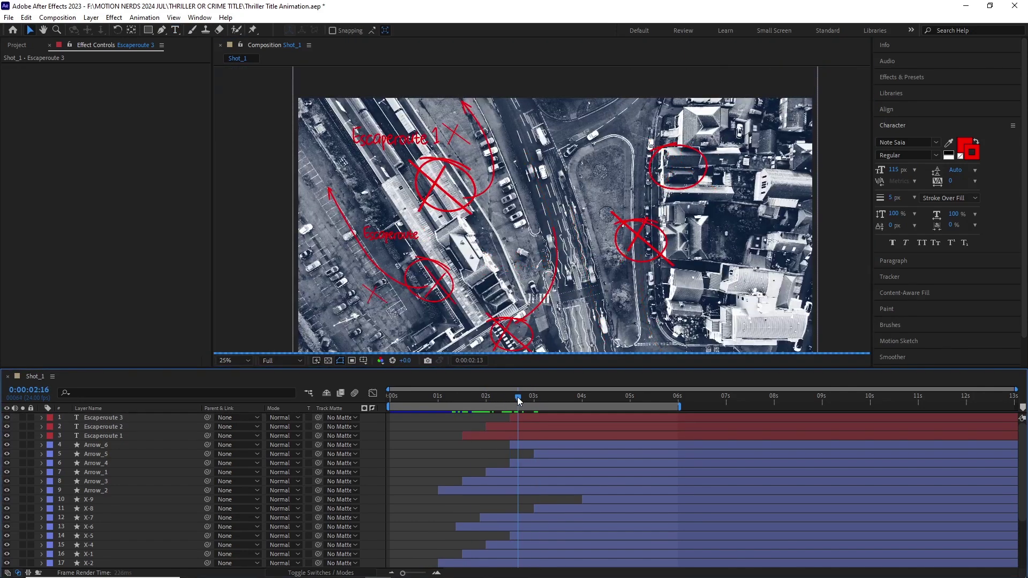
Scrub between about 2.5 and 3.5 seconds to position and time the Escaperoute 4 and Escaperoute 5 text layers.
left_click_drag(517, 399, 557, 399)
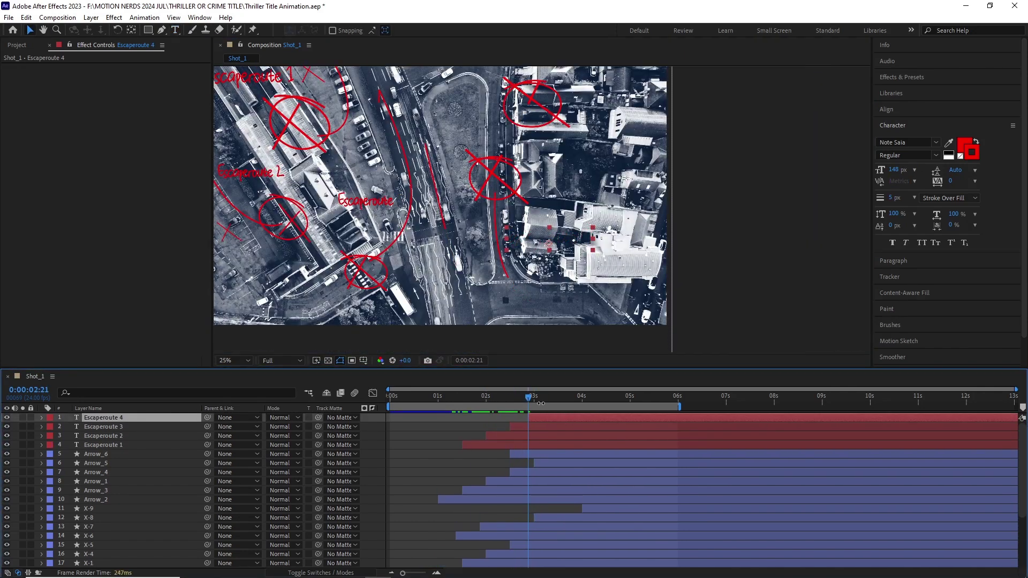
left_click_drag(574, 399, 611, 397)
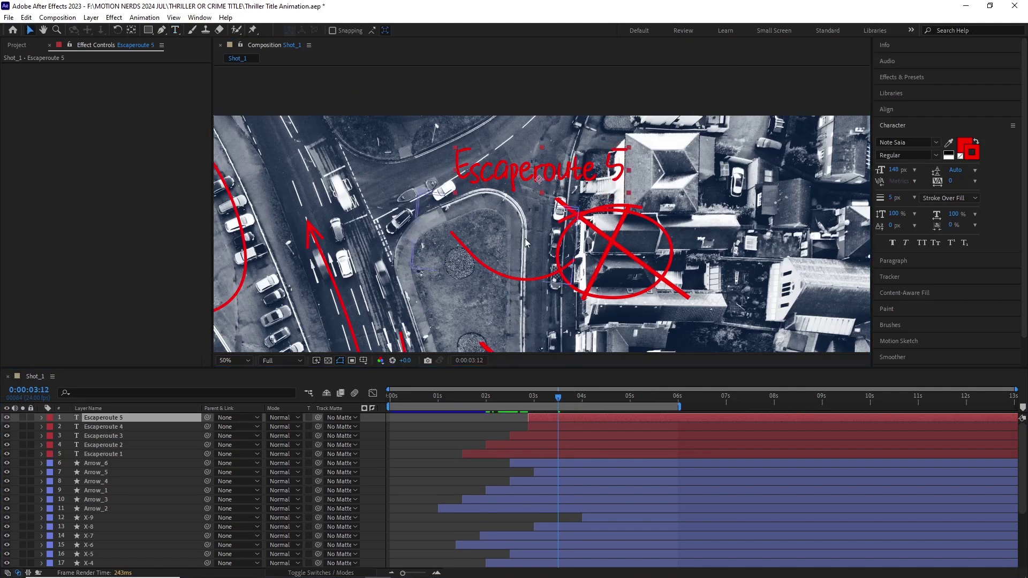
left_click_drag(619, 397, 562, 397)
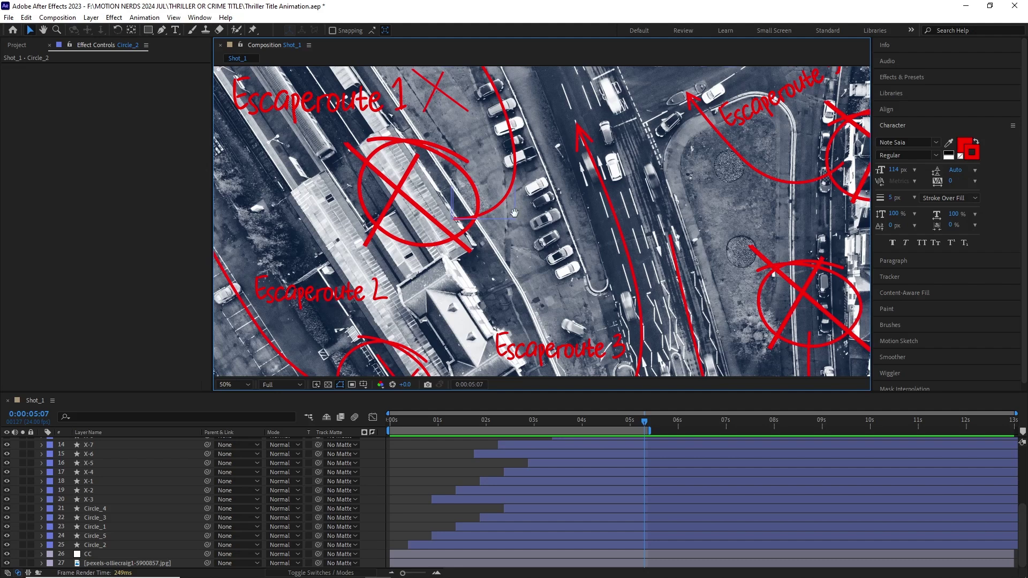
Pre-compose all text, arrow, cross and circle layers into a composition named "Lines and crosses" and preview it.
left_click_drag(514, 213, 476, 227)
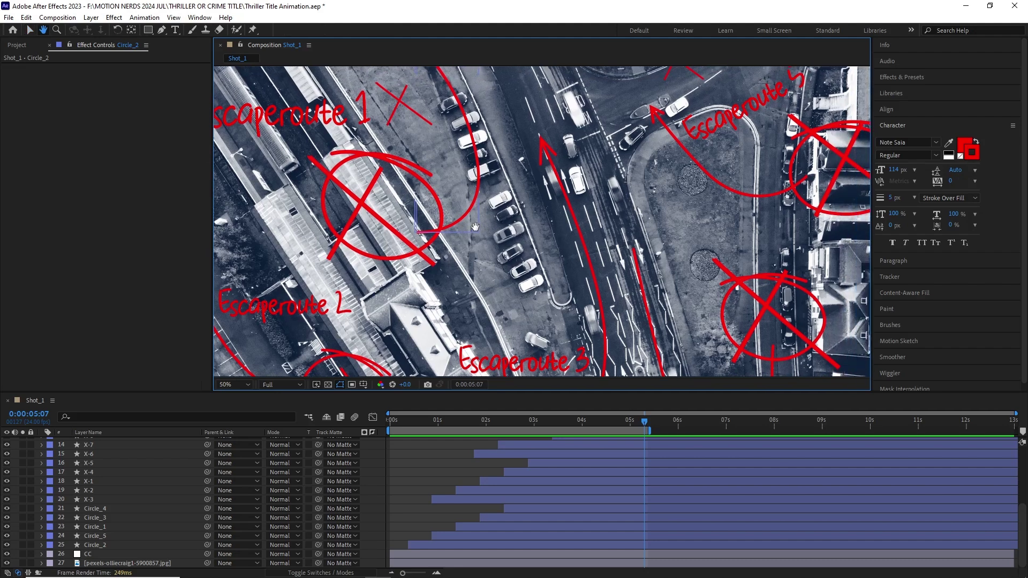
left_click_drag(584, 248, 546, 198)
scroll(564, 226, "down", 2)
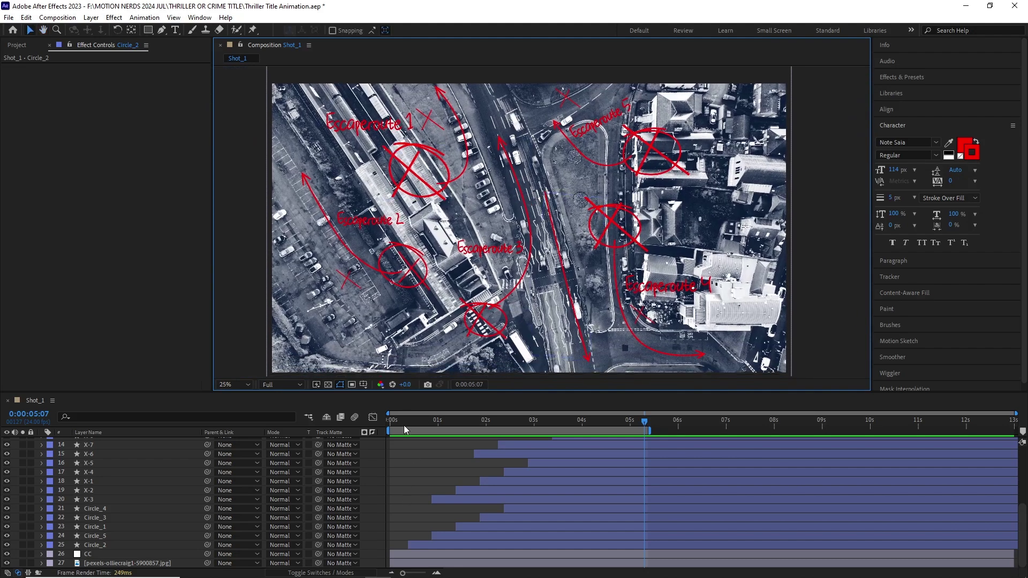
left_click(405, 430)
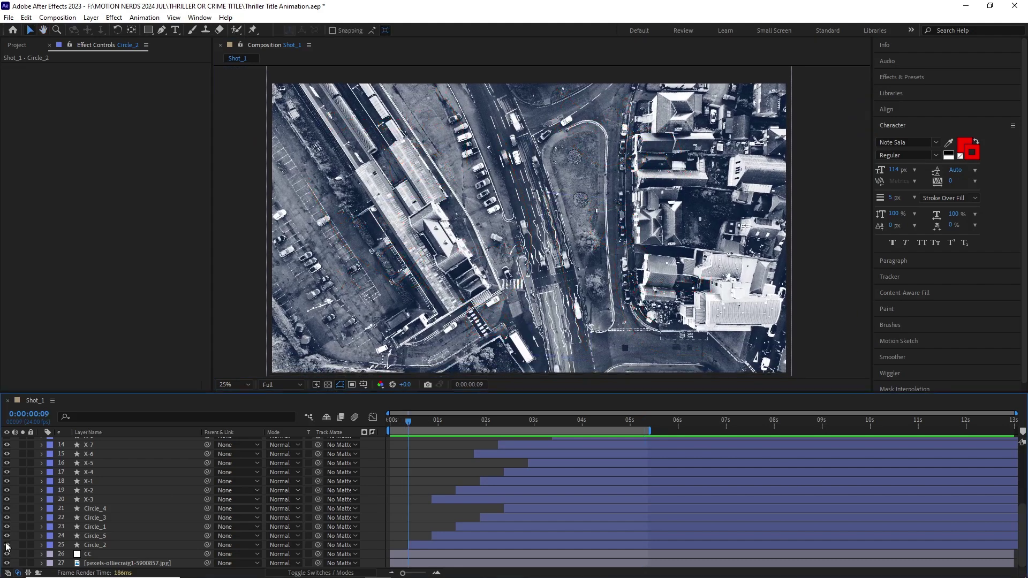
left_click(85, 545)
scroll(147, 483, "up", 3)
scroll(148, 483, "up", 2)
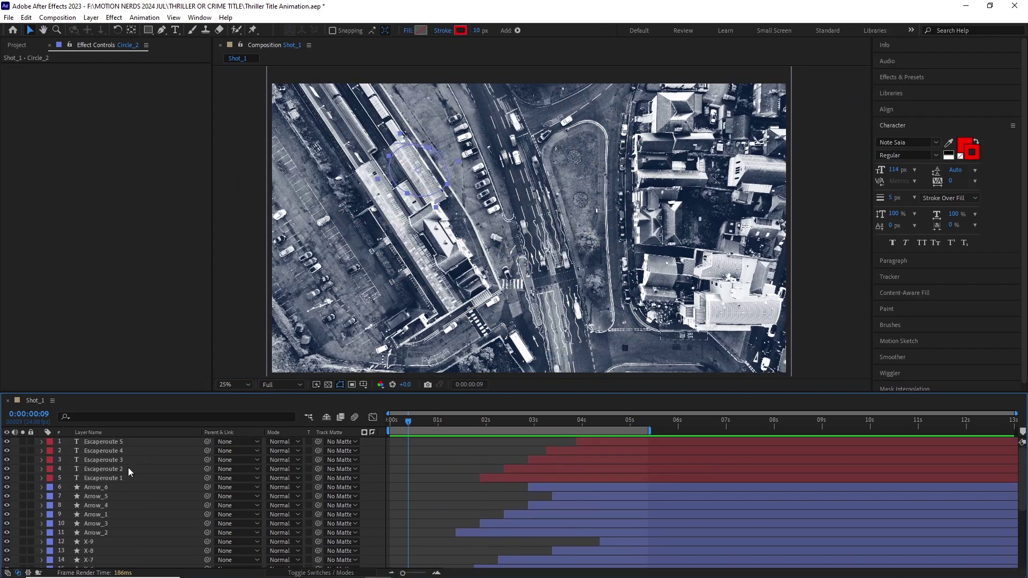
key("ctrl+a")
key("ctrl+shift+c")
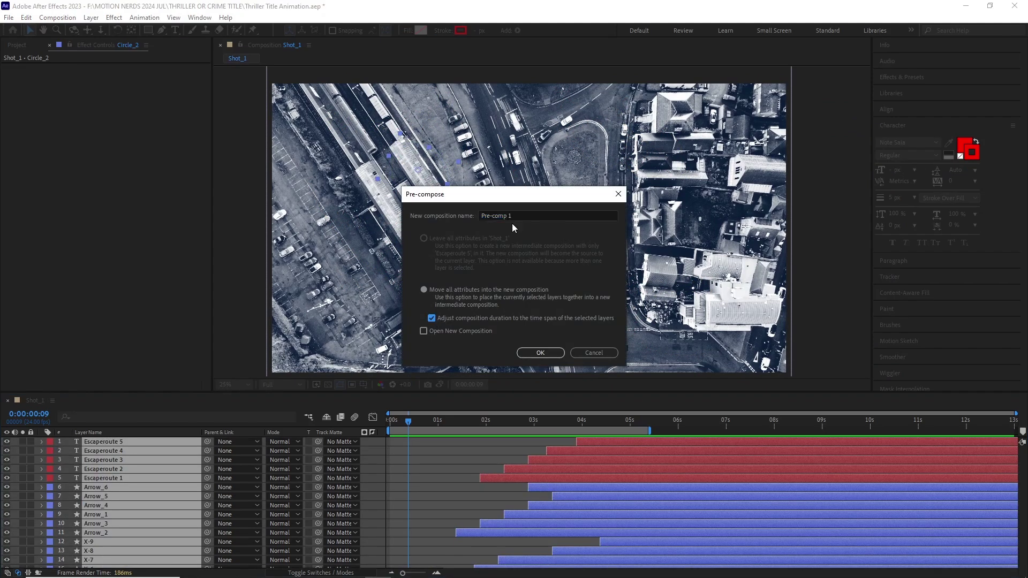
type("Lines and crosses")
key("Return")
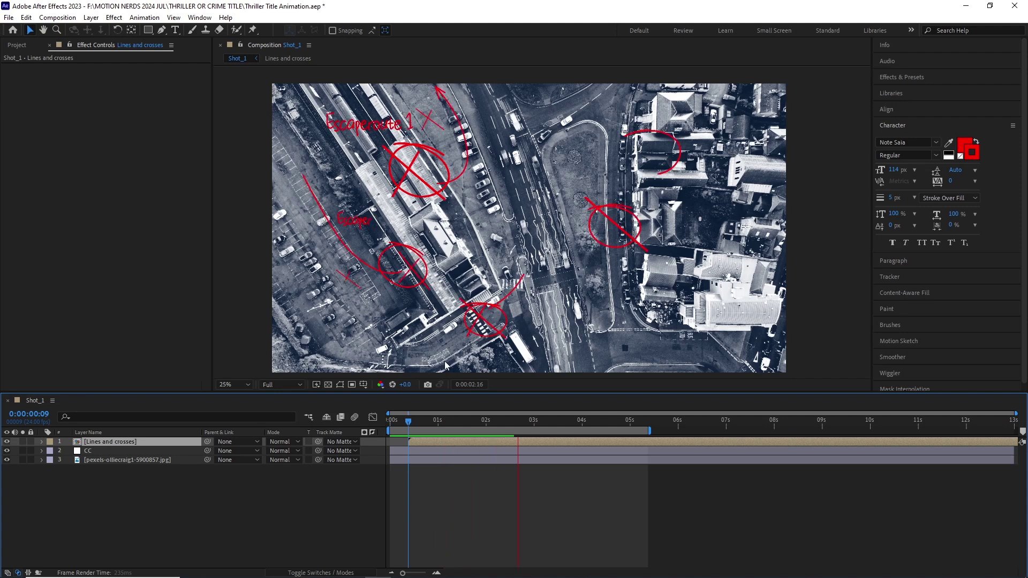
key("space")
Apply Roughen Edges to the Lines and crosses layer with Scale 50 and Border 2.
left_click(114, 17)
mouse_move(161, 279)
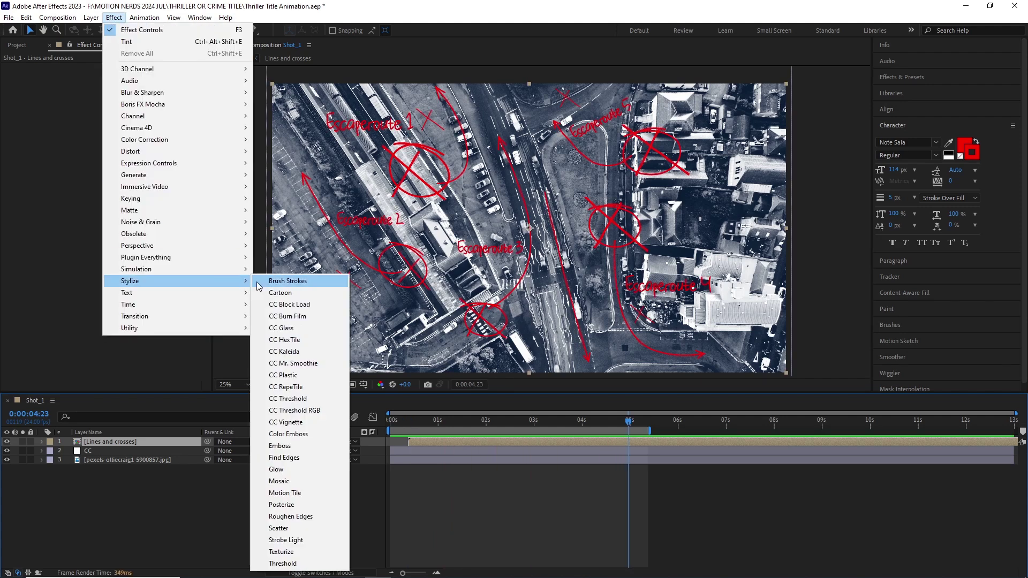
left_click(276, 279)
scroll(439, 171, "up", 3)
left_click(121, 122)
type("50")
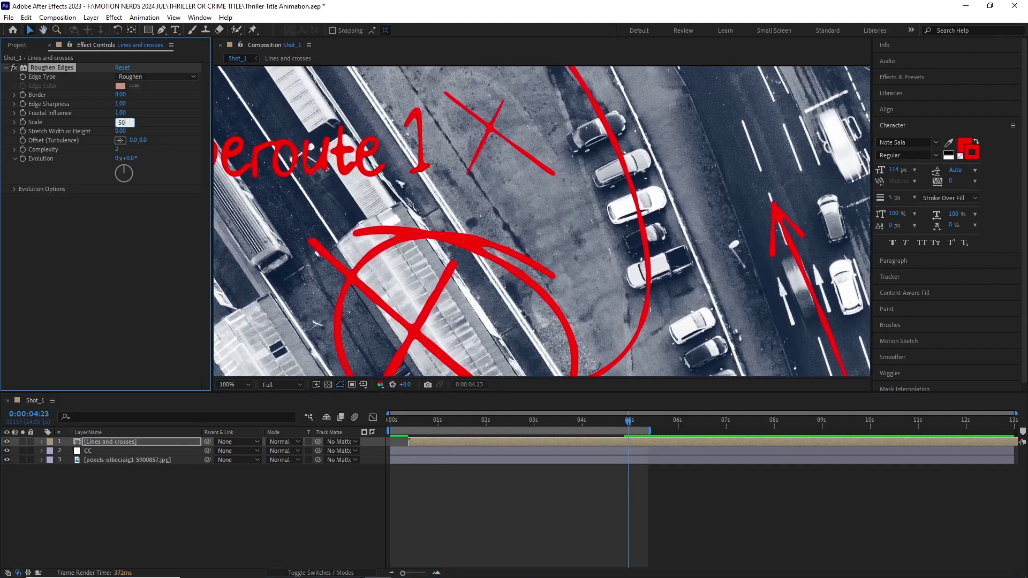
key("Return")
left_click(120, 96)
type("2")
key("Return")
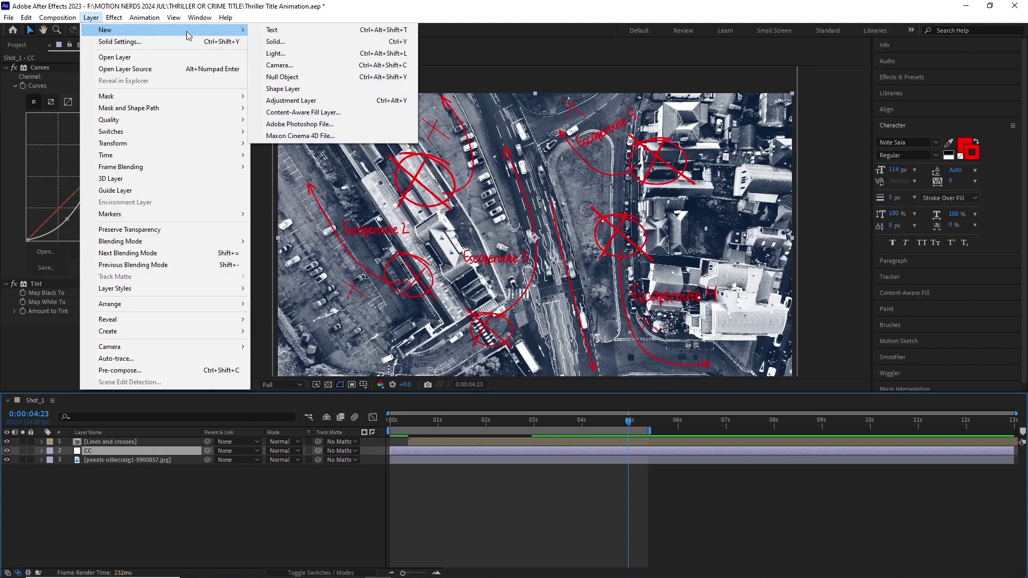
Create a white comp-sized solid named "Fnoise" and place it below the CC layer.
left_click(445, 40)
type("Fnoise")
left_click(505, 349)
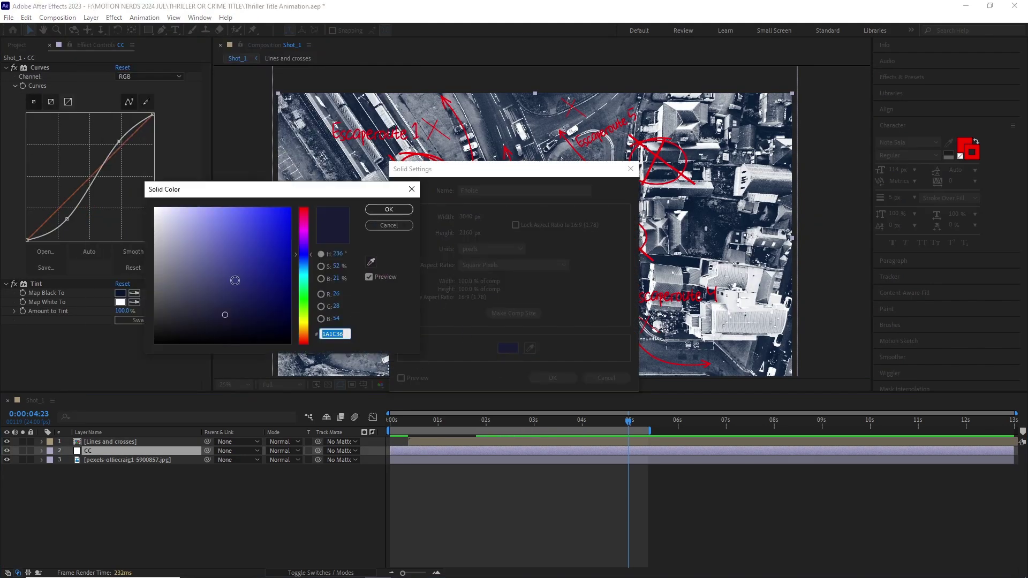
left_click_drag(234, 280, 147, 201)
left_click(389, 209)
left_click(509, 314)
left_click(553, 378)
left_click_drag(110, 451, 111, 466)
Apply Fractal Noise to Fnoise with Fractal Type Max, Noise Type Block, Scale Width 2174, Scale Height 780 and Complexity 2.
left_click(114, 18)
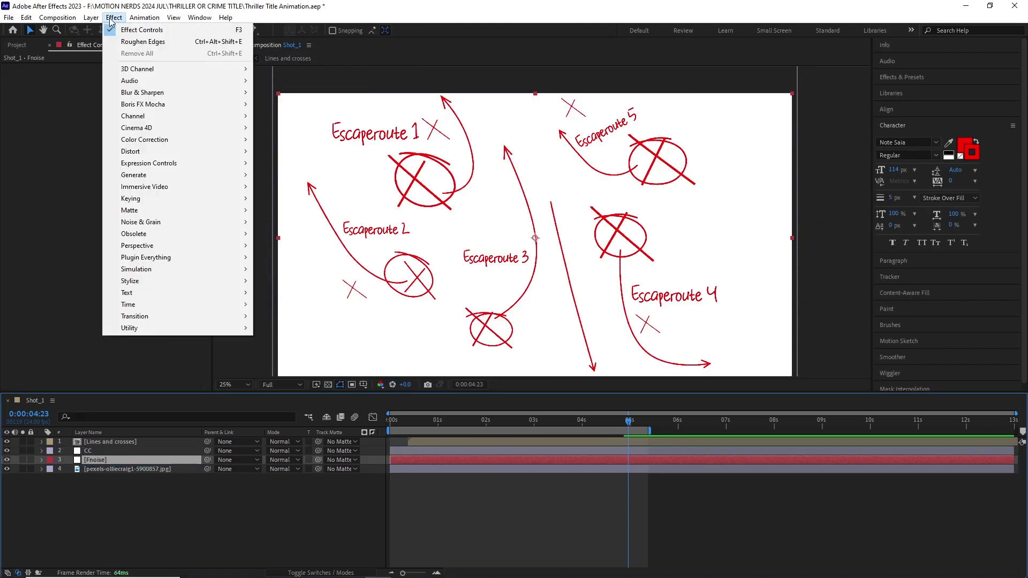
mouse_move(161, 222)
left_click(279, 246)
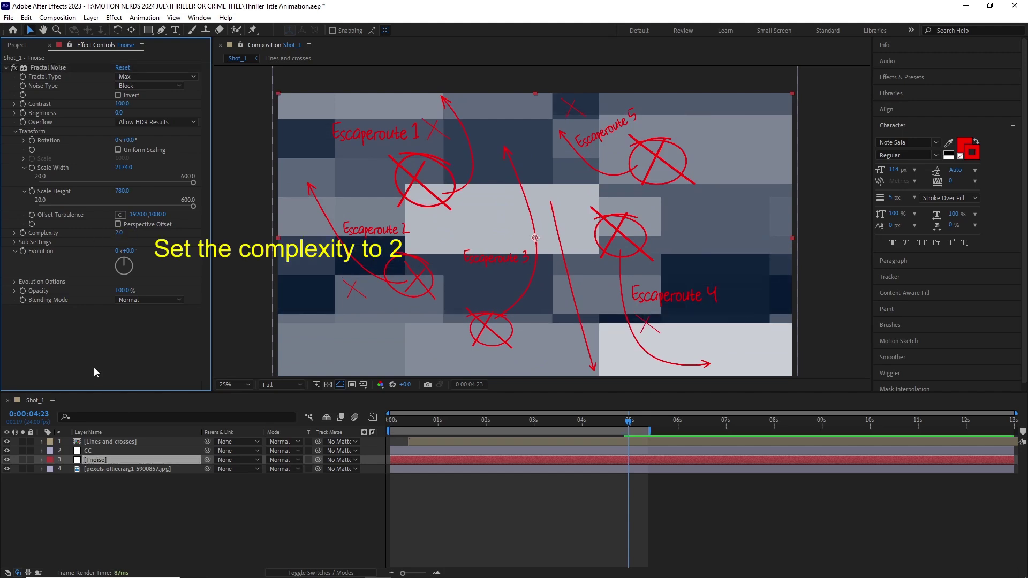
Set the Fnoise layer's blending mode to Soft Light and adjust the noise Contrast to 147 and Brightness to -55.
left_click(288, 460)
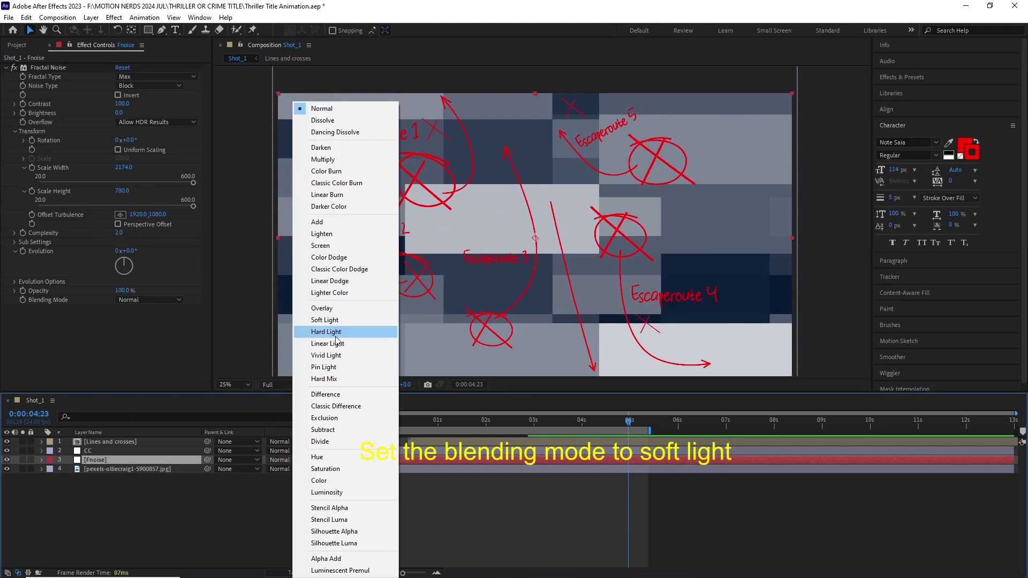
left_click(325, 319)
scroll(541, 221, "up", 2)
mouse_move(122, 105)
left_mouse_down()
mouse_move(112, 118)
mouse_move(131, 102)
mouse_move(115, 114)
left_mouse_up()
scroll(576, 285, "down", 2)
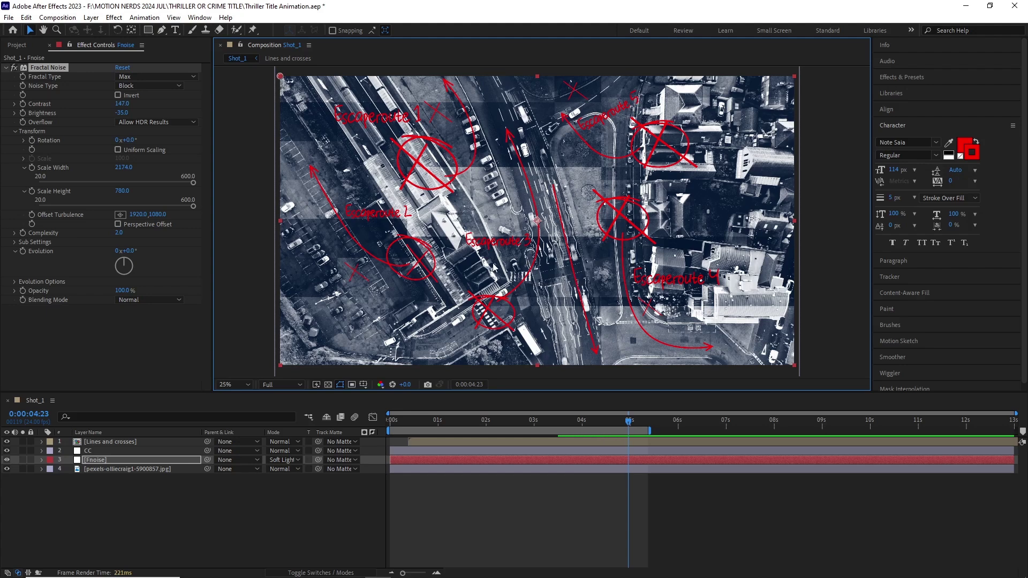
Create an adjustment layer between Lines and crosses and CC, and apply the Venetian Blinds effect to it.
left_click(83, 17)
mouse_move(107, 30)
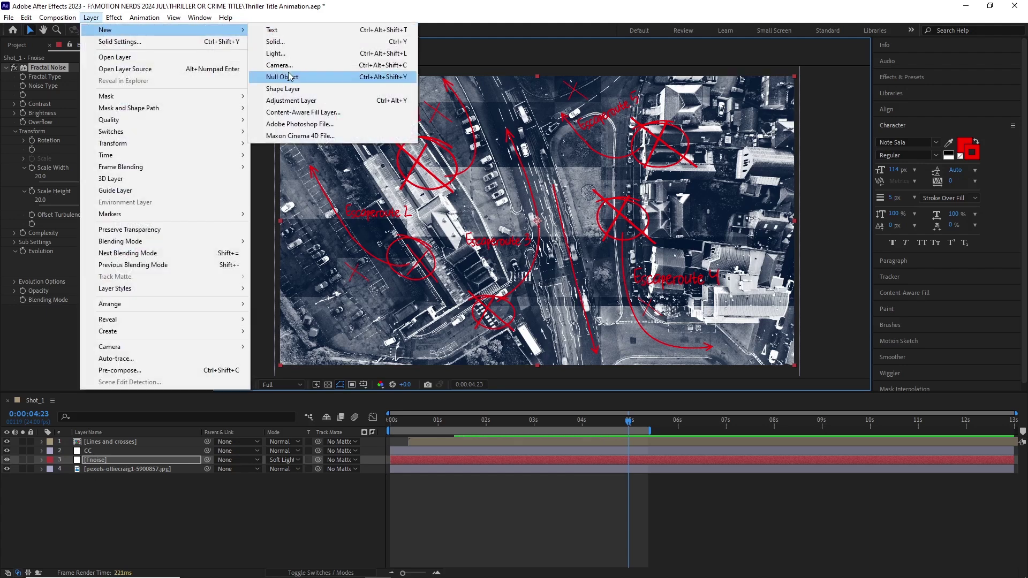
left_click(418, 100)
left_click(114, 18)
mouse_move(215, 317)
left_click(290, 505)
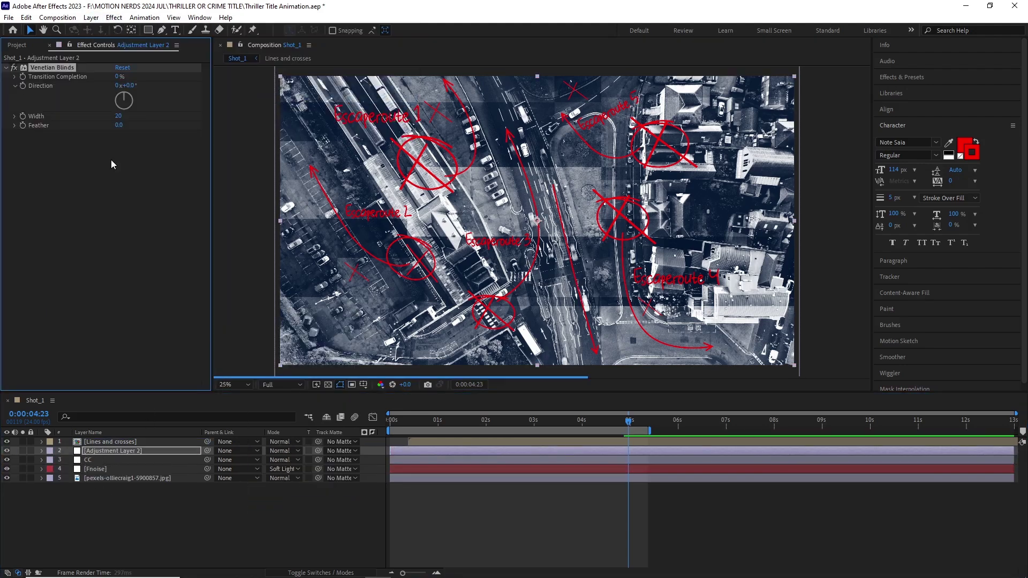
Set the Venetian Blinds effect's Direction to 90° and Width to 5.
left_click(128, 86)
type("90")
left_click_drag(118, 77, 132, 76)
scroll(467, 200, "up", 2)
left_click_drag(467, 199, 527, 243)
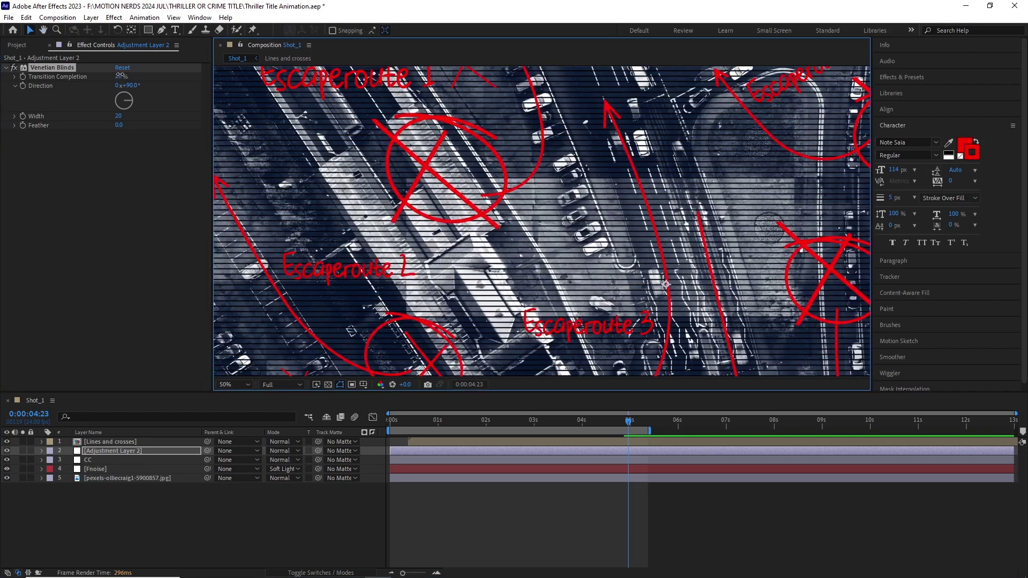
mouse_move(120, 77)
left_mouse_down()
mouse_move(149, 76)
mouse_move(101, 75)
mouse_move(122, 76)
left_mouse_up()
type("5")
key("Return")
Set the Venetian Blinds Transition Completion to 50% and check the scan lines over the whole frame.
scroll(520, 193, "up", 2)
left_click(121, 76)
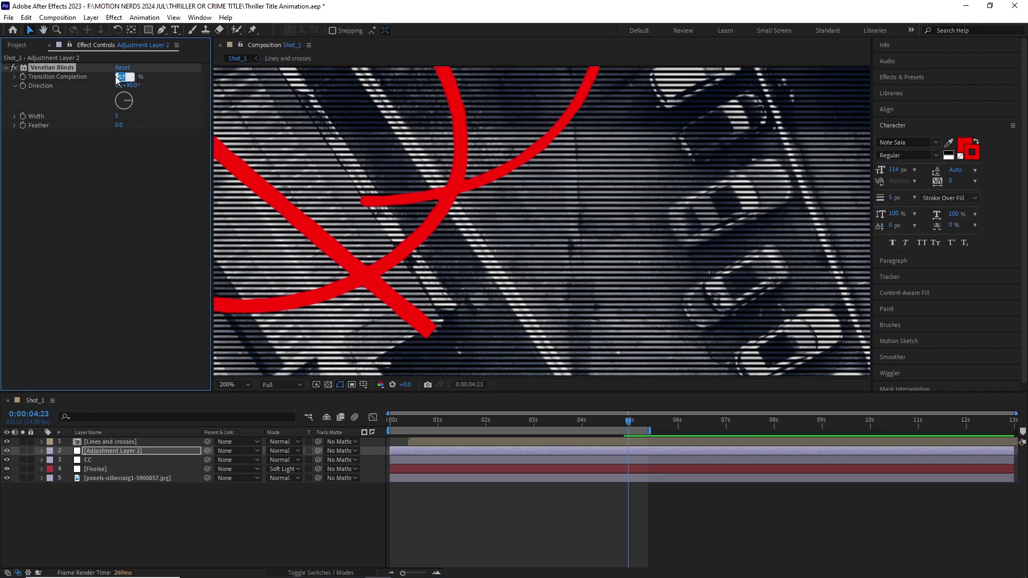
type("50")
key("Return")
key("comma")
key("comma")
key("comma")
left_click_drag(604, 420, 541, 418)
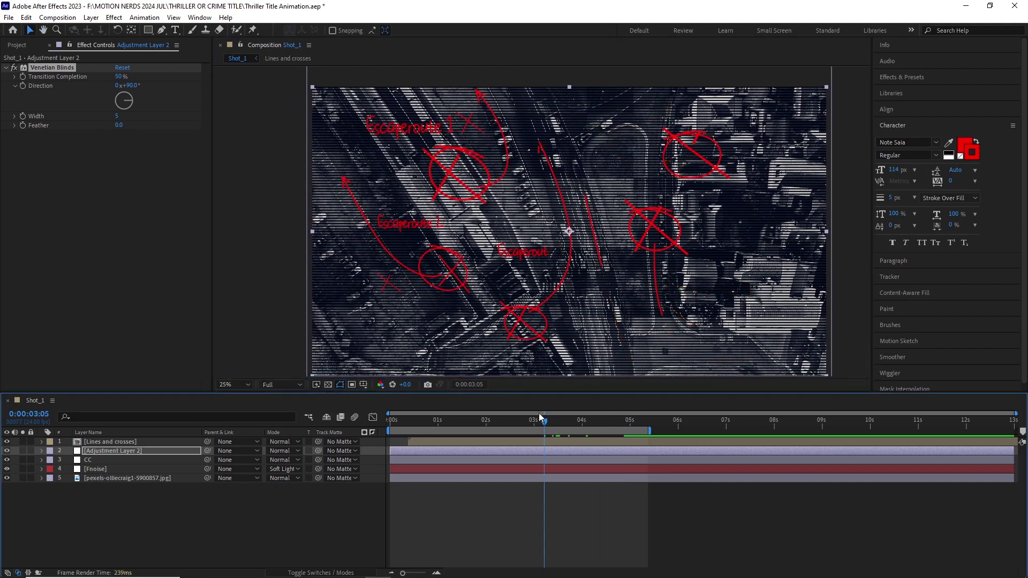
Add the expression time*100 to the Evolution property of Fractal Noise on the Fnoise layer.
left_click(95, 469)
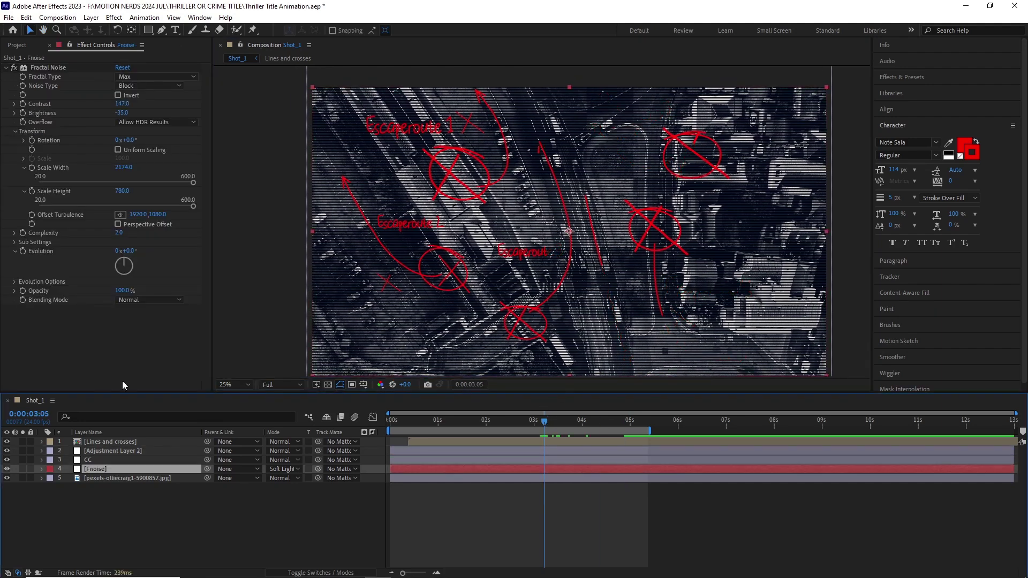
left_click(23, 250, "alt")
type("time*100")
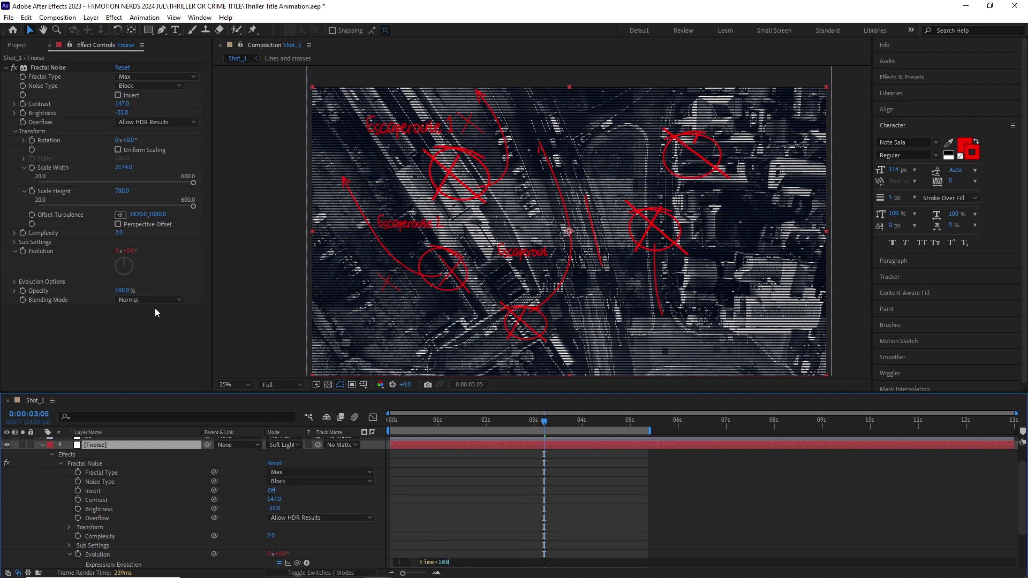
left_click(454, 517)
left_click_drag(543, 421, 388, 424)
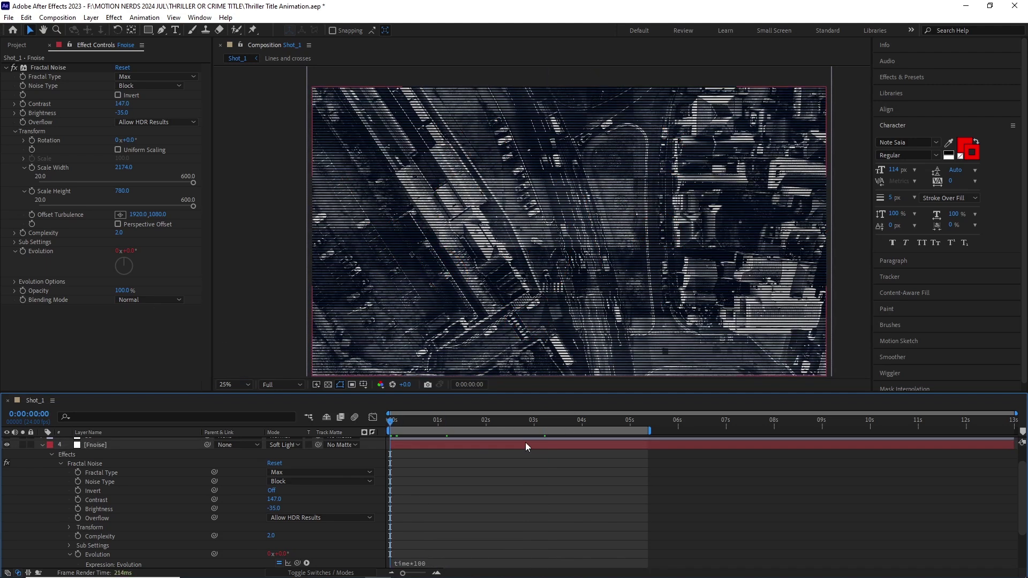
Keyframe Fnoise's Offset Turbulence from 1920, 1080 at the first frame to a larger X value at the last frame.
double_click(653, 431)
left_click(31, 215)
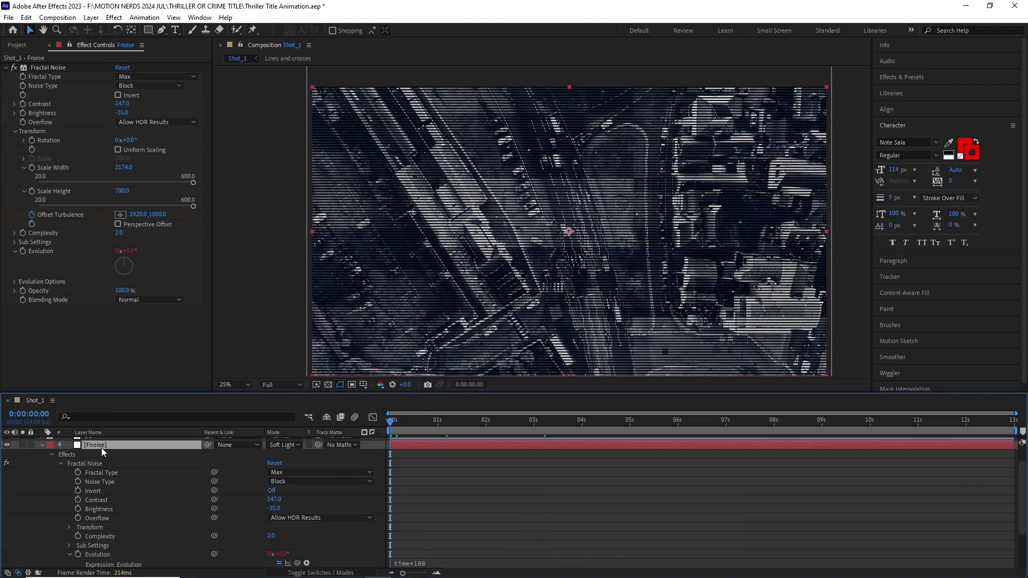
key("u")
key("End")
left_click_drag(134, 220, 288, 214)
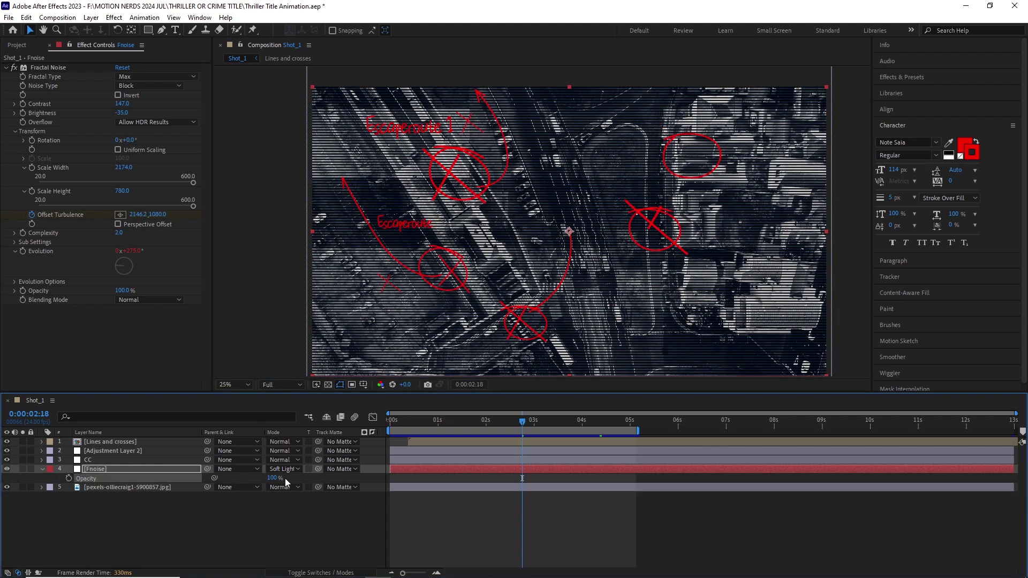
Set the Fnoise layer's Opacity to 50%.
type("50")
key("Return")
key("Home")
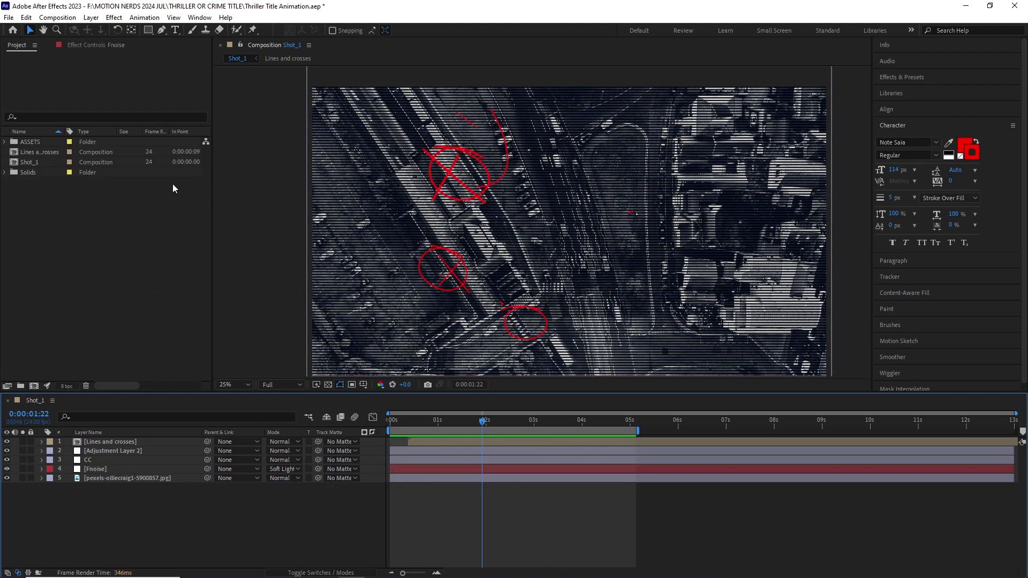
Create a new 3840 × 2160, 24 fps, 13-second composition named Shot_2.
left_click(57, 17)
left_click(61, 42)
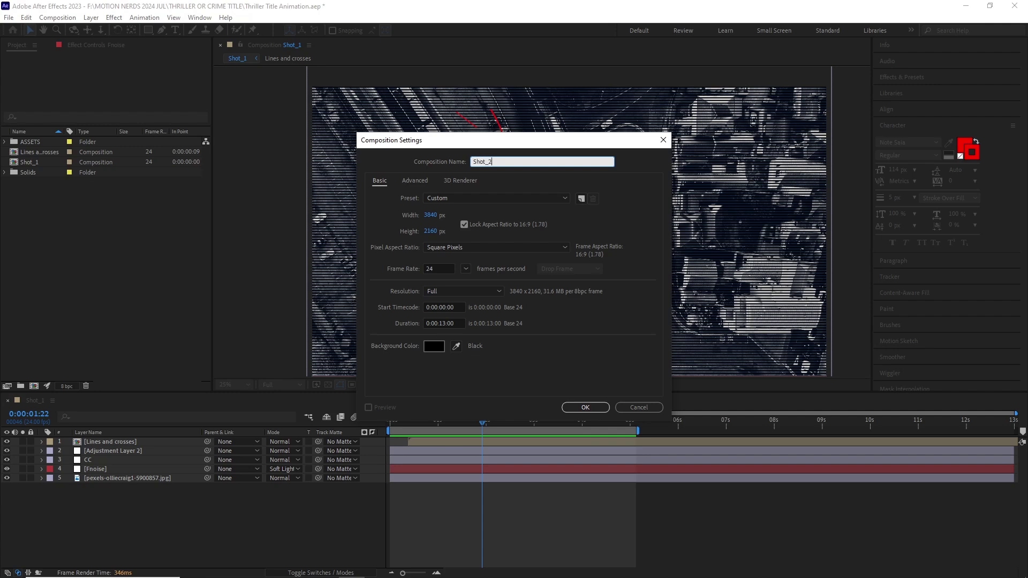
left_click(573, 409)
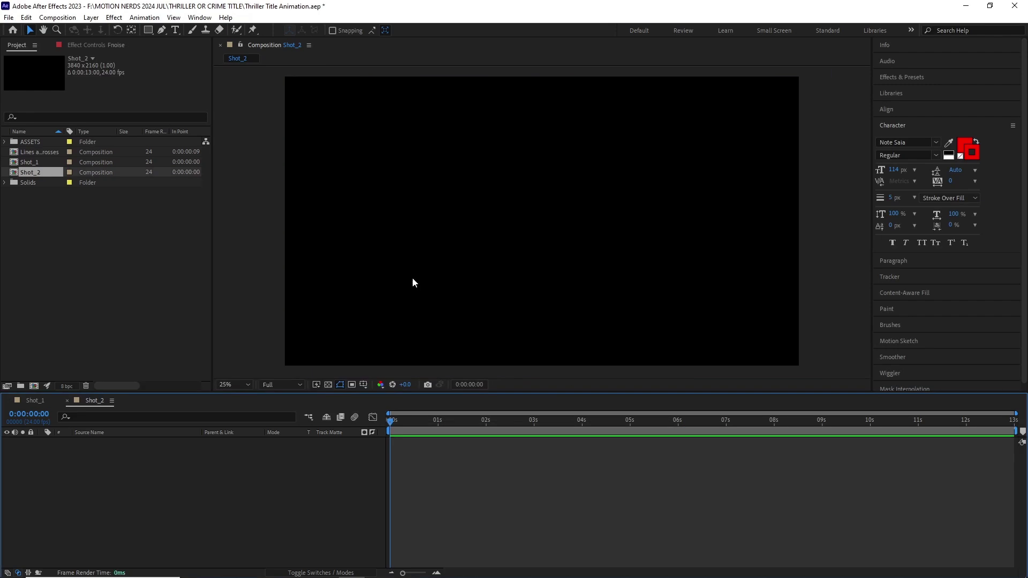
key("space")
left_click_drag(445, 272, 465, 272)
Interpret the [1-9].jpg sequence in the ISEQ folder at 6 fps looping 10 times, and add it to Shot_2.
left_click(5, 143)
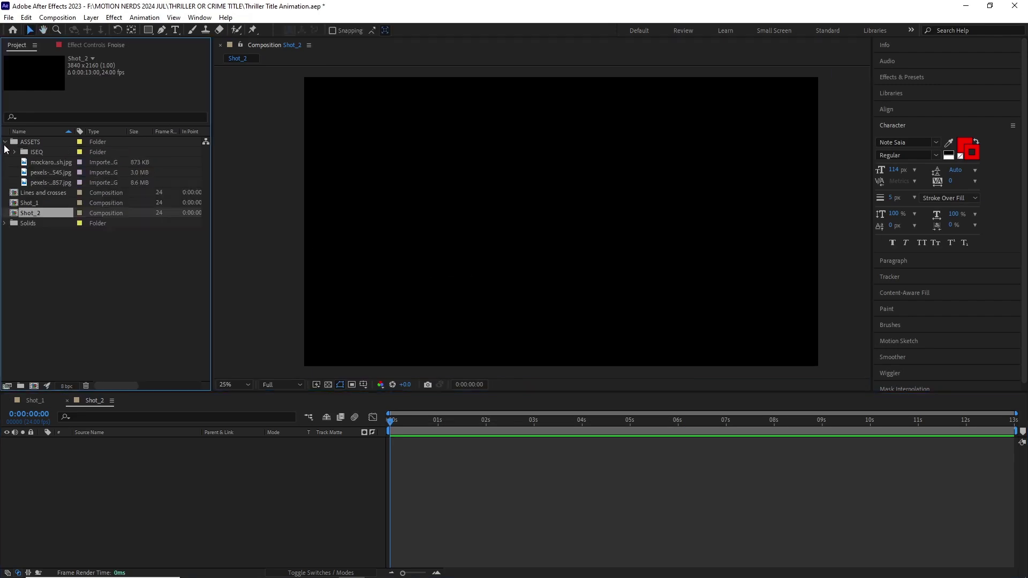
left_click(14, 152)
left_click(46, 166)
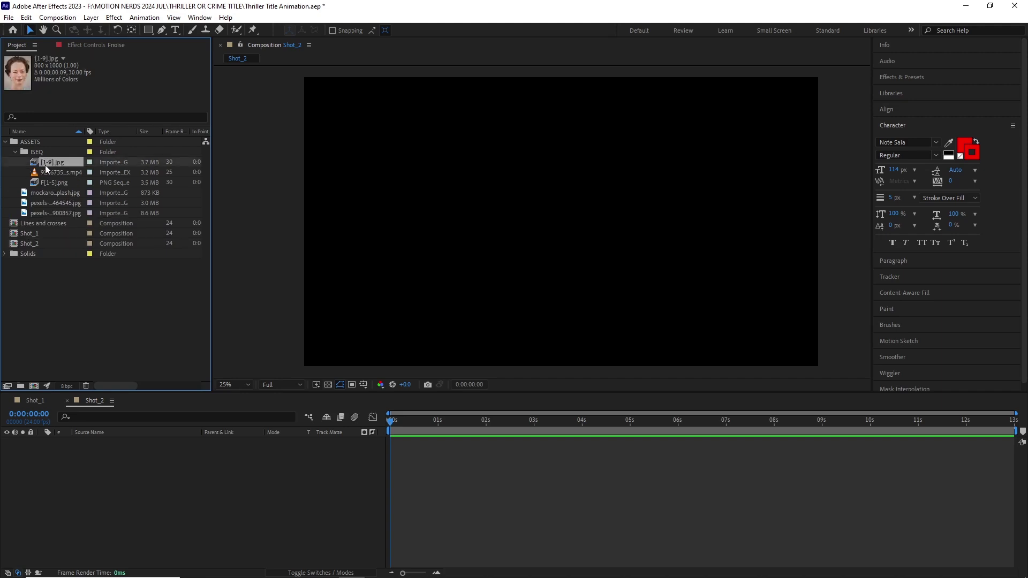
right_click(46, 168)
mouse_move(218, 239)
left_click(268, 238)
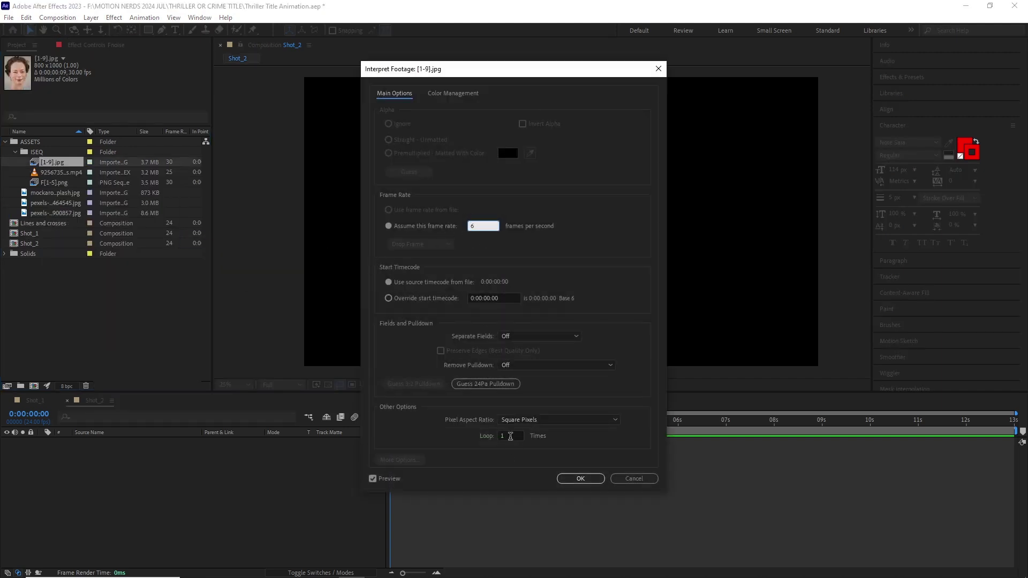
left_click(581, 478)
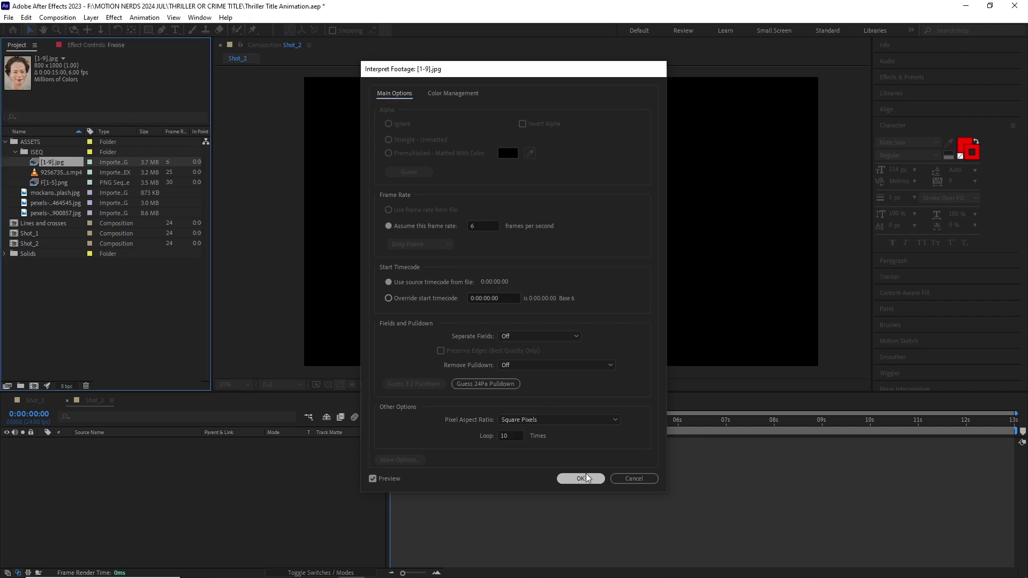
left_click_drag(52, 162, 576, 297)
Create a new shape layer in Shot_2 and name it Picframe.
left_click(91, 17)
mouse_move(94, 24)
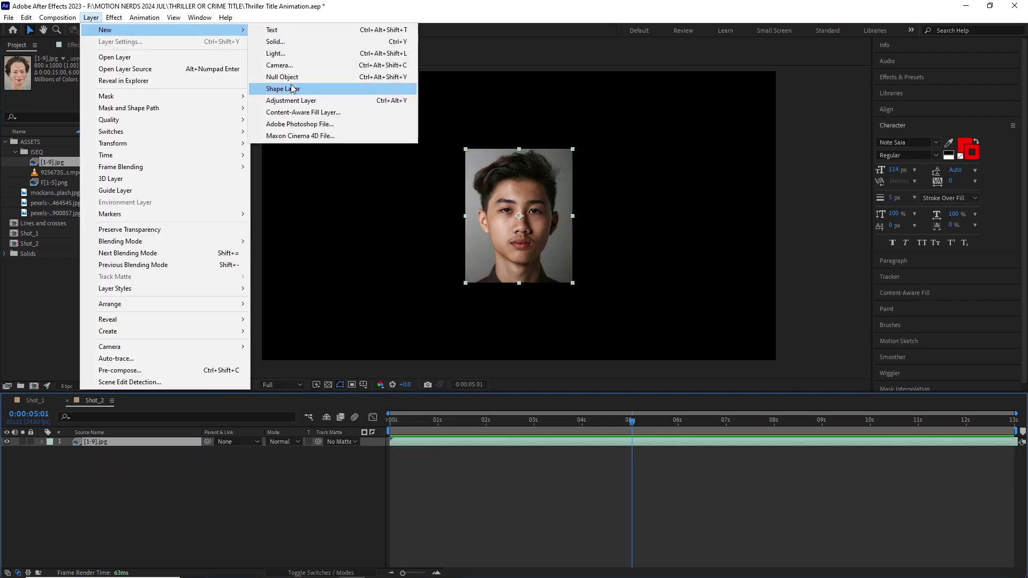
left_click(297, 88)
right_click(85, 442)
left_click(102, 445)
type("Picframe")
key("Return")
Fill Picframe with a comp-sized white rectangle without stroke and place the layer below [1-9].jpg.
left_click(338, 30)
left_click(395, 213)
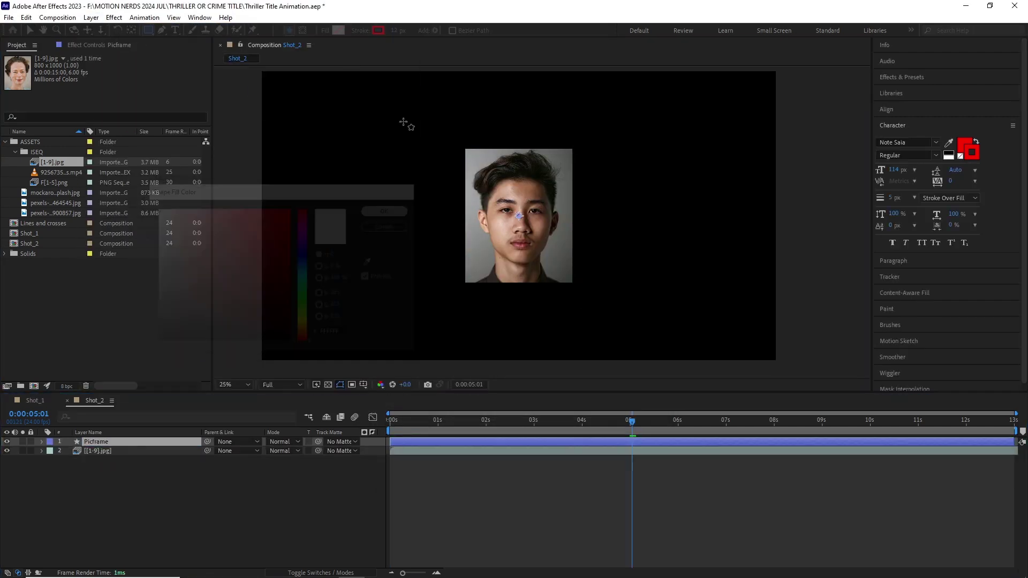
left_click(361, 30)
left_click(459, 253)
left_click(492, 313)
double_click(149, 31)
key("v")
left_click_drag(97, 441, 108, 483)
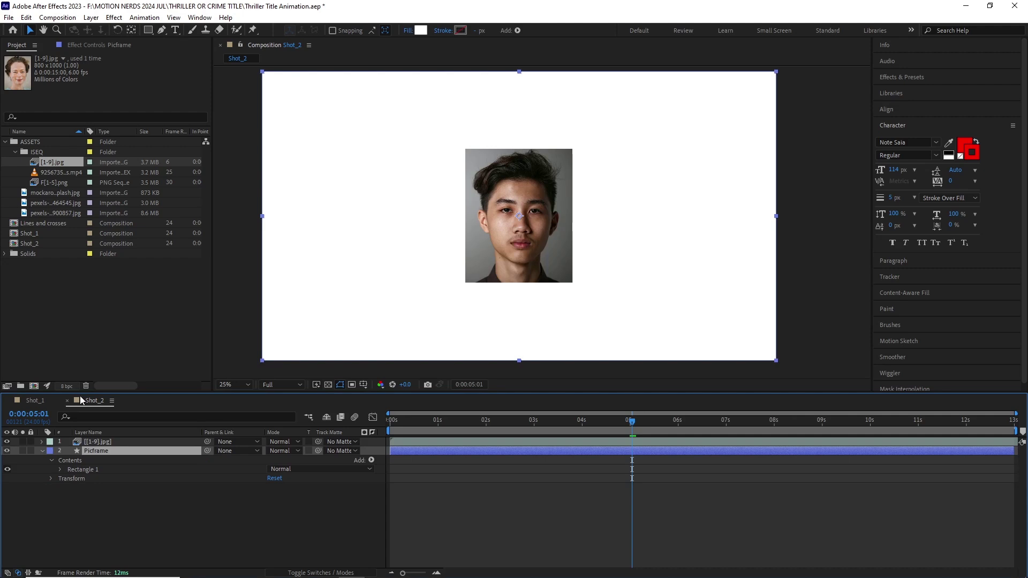
Resize Picframe's rectangle to 848 × 1143 so that it forms a thin white border around the photo.
left_click(60, 469)
left_click(69, 479)
left_click_drag(281, 487, 54, 524)
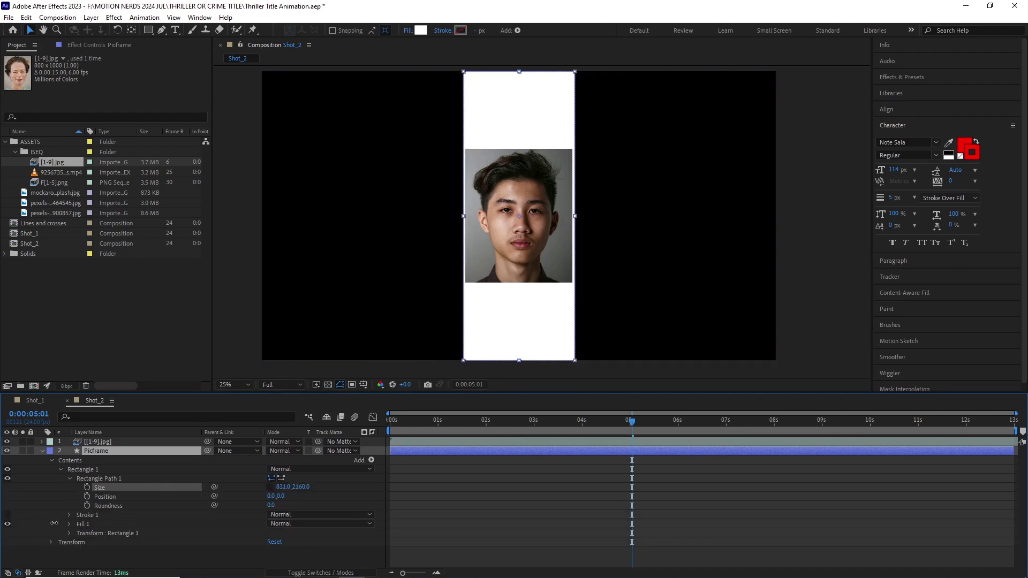
left_click_drag(288, 487, 258, 488)
scroll(498, 322, "up", 2)
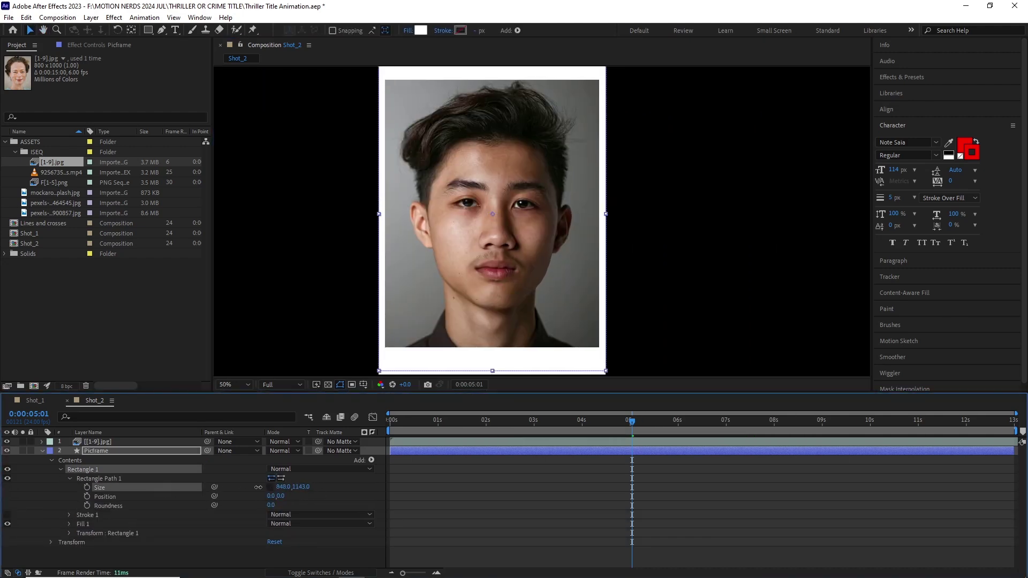
Parent the Picframe layer to the [1-9].jpg layer.
key("comma")
left_click(41, 451)
left_click_drag(207, 451, 144, 445)
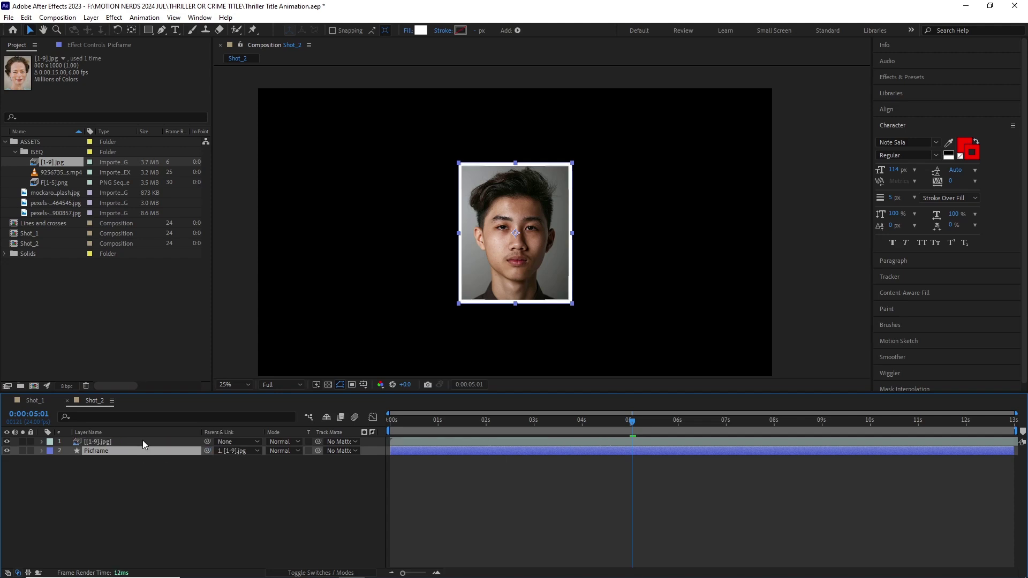
scroll(524, 258, "up", 2)
mouse_move(507, 269)
left_mouse_down()
mouse_move(525, 259)
mouse_move(518, 272)
left_mouse_up()
Create another shape layer and draw a straight horizontal line across the eyes in the photo.
left_click(91, 18)
mouse_move(105, 30)
left_click(321, 88)
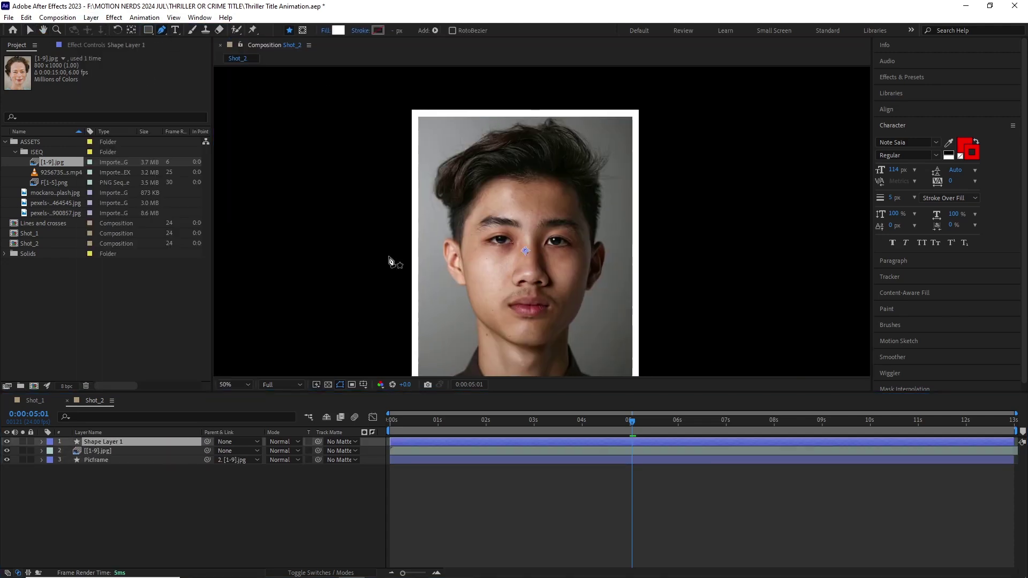
left_click(464, 239)
left_click(587, 239, "shift")
Give the eye line no fill and a black 110 px stroke, and parent its layer to [1-9].jpg.
left_click(326, 31)
left_click(459, 253)
left_click(494, 317)
left_click(378, 30)
left_click_drag(188, 316, 149, 348)
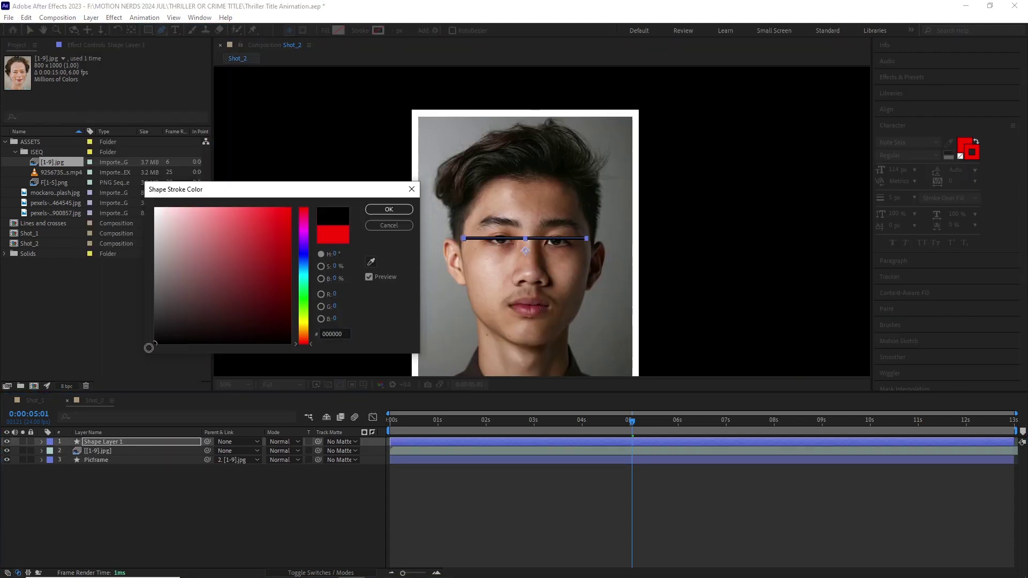
left_click(389, 210)
left_click_drag(398, 30, 437, 17)
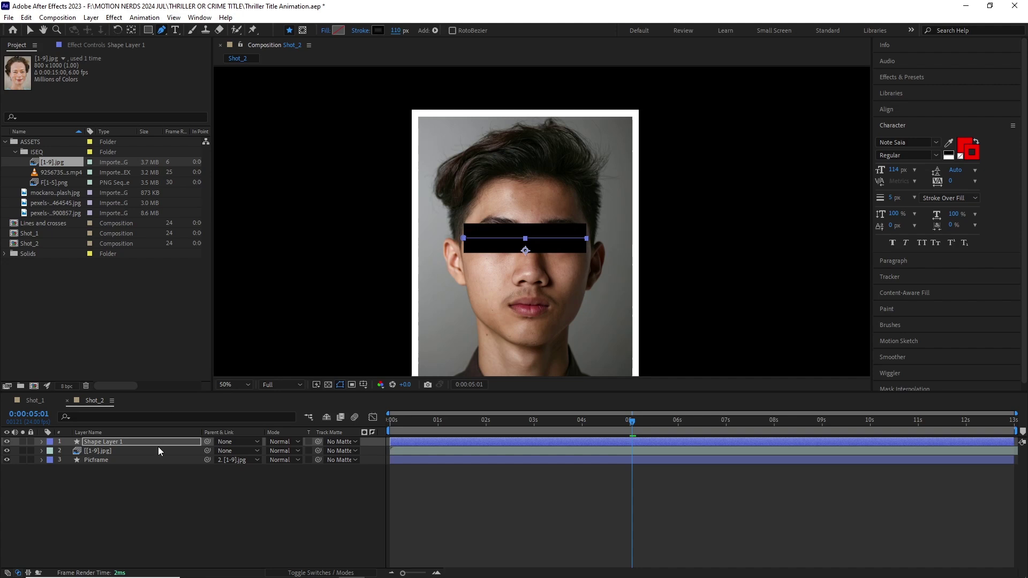
left_click_drag(207, 442, 207, 451)
Apply Roughen Edges with a Border of 4 to the eye bar, and turn the [1-9].jpg sequence black and white with an effect.
left_click(114, 17)
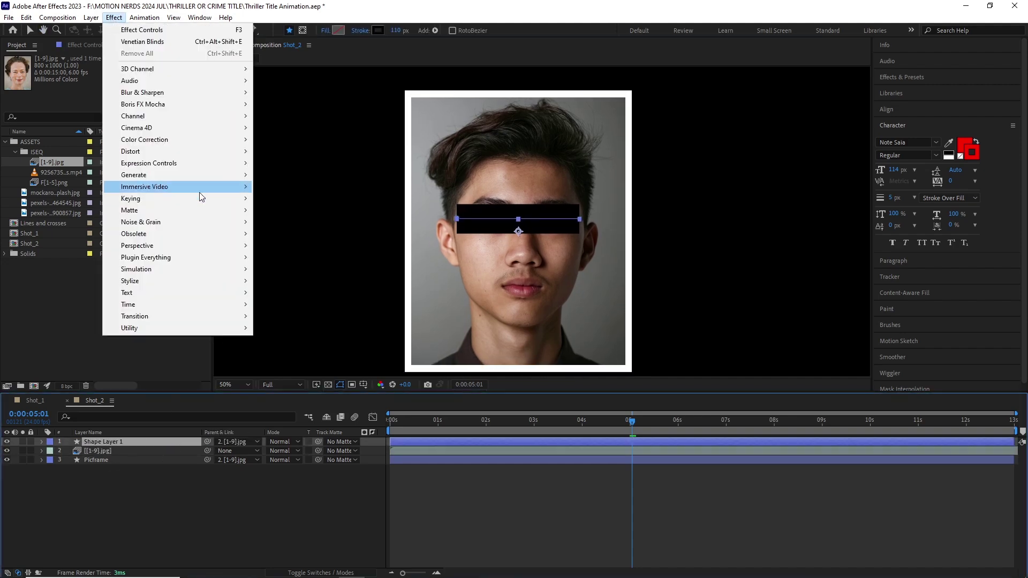
mouse_move(198, 281)
left_click(293, 516)
scroll(461, 241, "up", 1)
left_click_drag(461, 241, 480, 250)
left_click(124, 123)
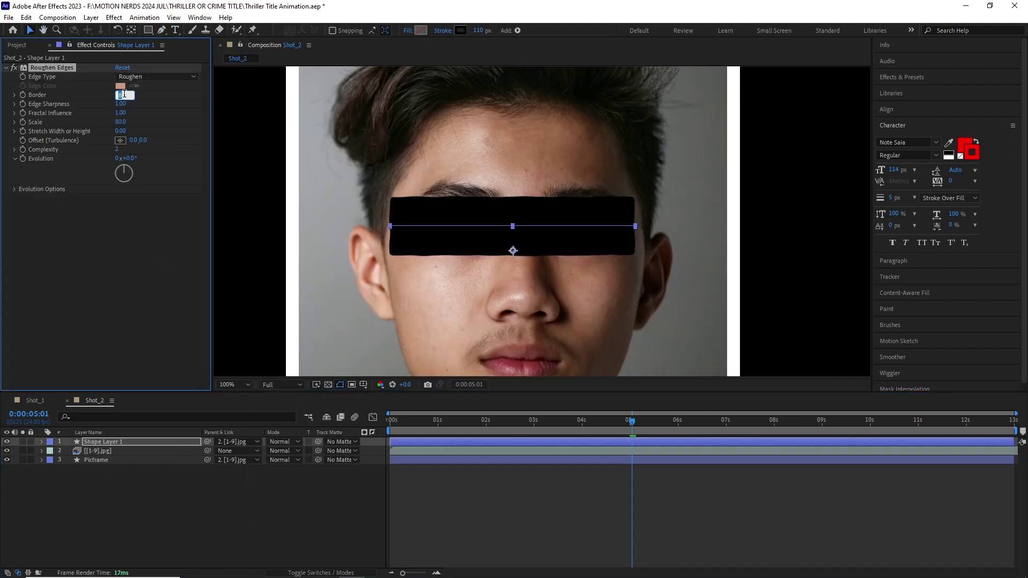
type("4")
key("Return")
scroll(523, 292, "down", 4)
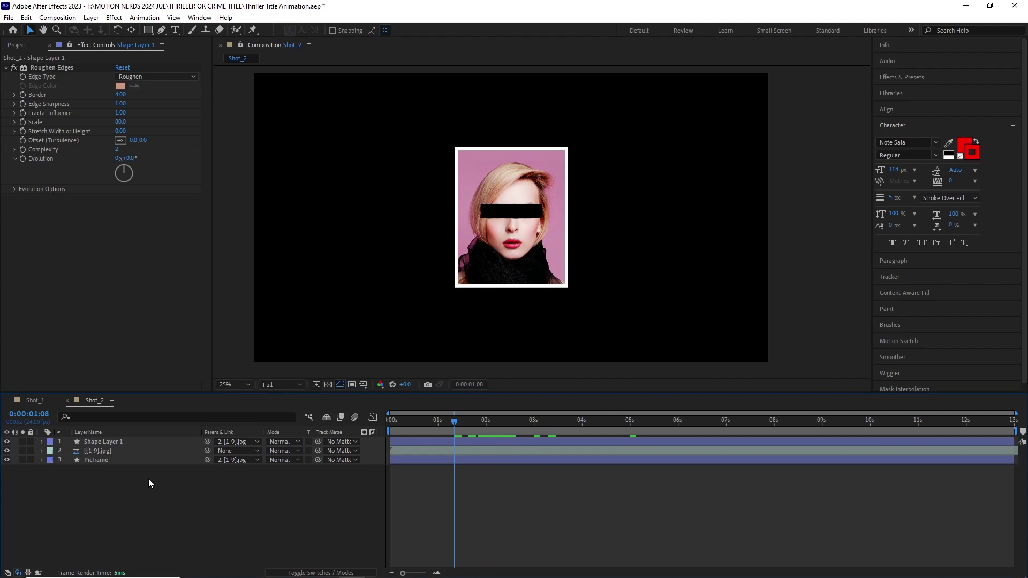
left_click(114, 18)
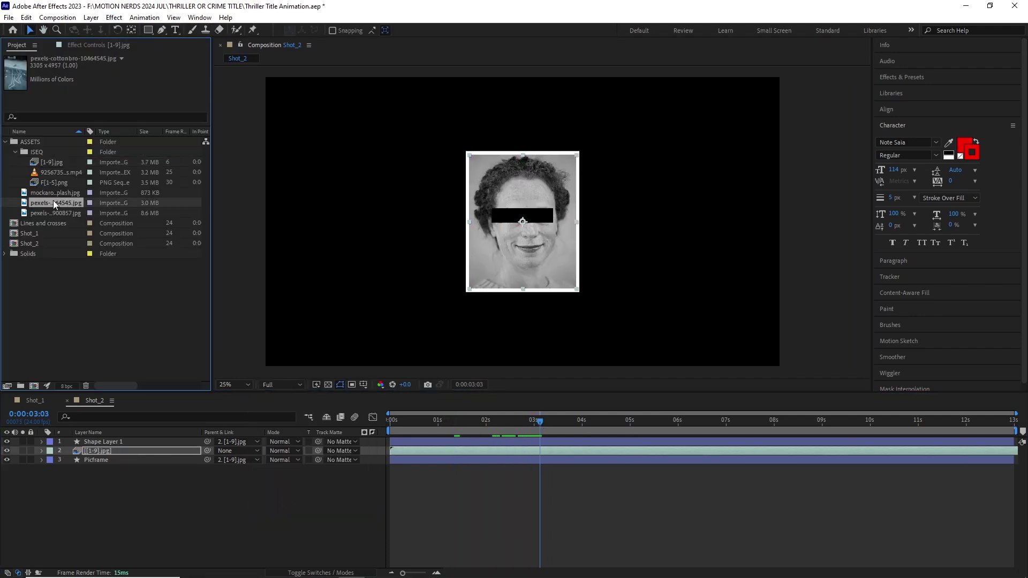
Add the pexels-cottonbro chalk-outline image below Picframe, scale it to 94% and position it over the left part of the frame.
left_click_drag(55, 205, 110, 488)
scroll(515, 208, "down", 1)
key("s")
left_click_drag(471, 241, 416, 241)
key("apostrophe")
left_click_drag(482, 225, 508, 230)
mouse_move(284, 478)
left_mouse_down()
mouse_move(273, 479)
mouse_move(281, 481)
left_mouse_up()
left_click_drag(531, 309, 499, 312)
mouse_move(499, 312)
left_mouse_down()
mouse_move(511, 311)
mouse_move(505, 295)
left_mouse_up()
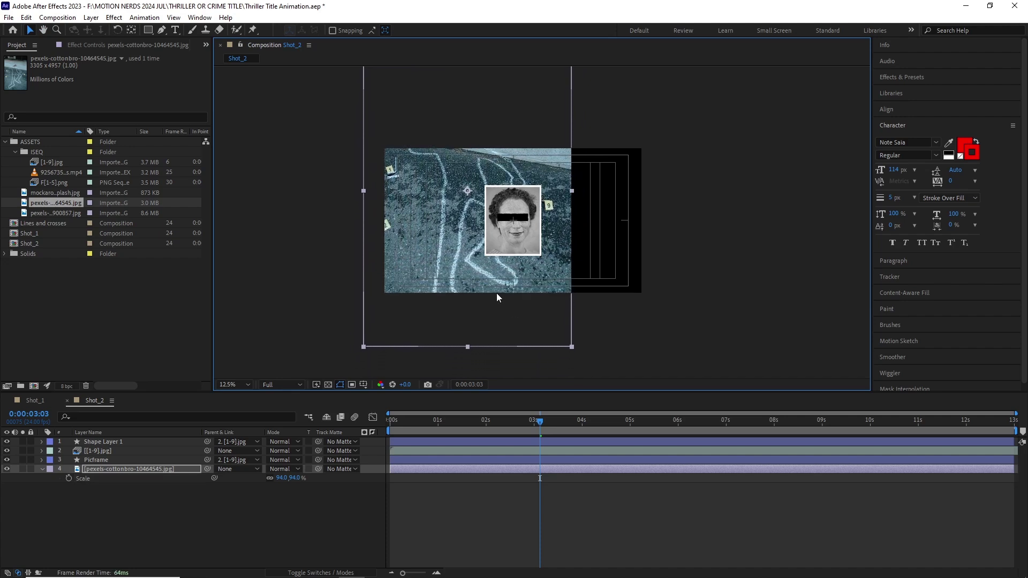
Scale the [1-9].jpg photo to 138% and place it over the chalk-outline image's right edge.
left_click(515, 217)
key("period")
key("comma")
key("s")
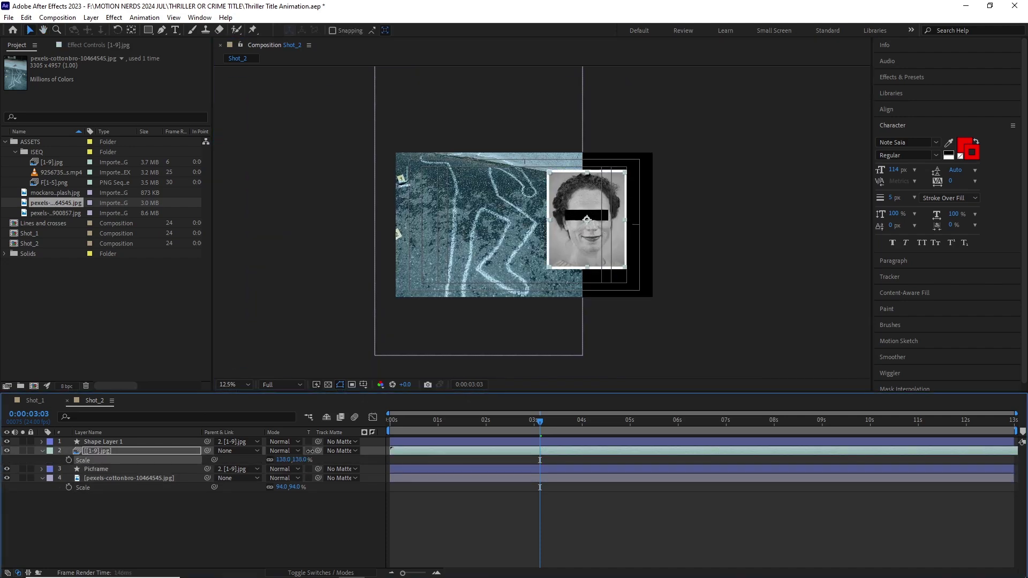
key("alt+KP_Add")
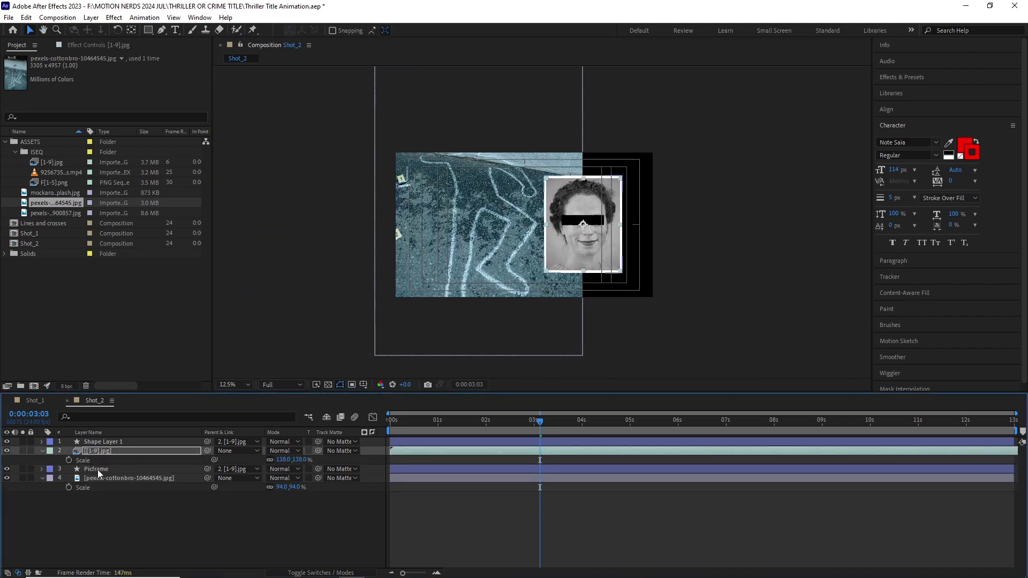
Keyframe the chalk-outline image's vertical position from the first frame to Y 1358 at the last frame, and ease both keyframes.
left_click(163, 477)
key("Home")
key("p")
left_click(69, 488)
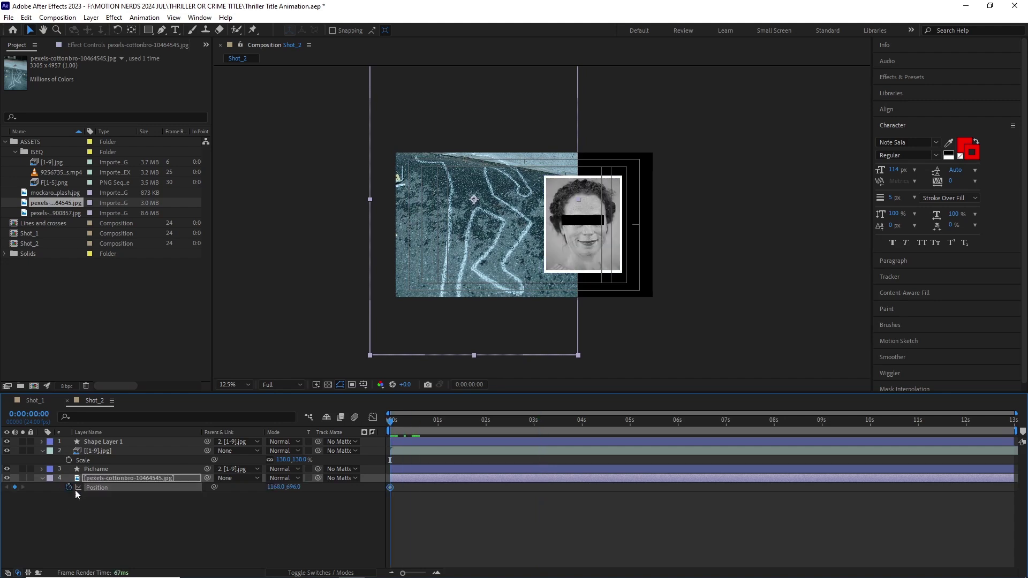
key("End")
left_click_drag(312, 478, 675, 457)
key("Home")
left_click_drag(296, 488, 116, 488)
left_click_drag(392, 423, 1017, 431)
left_click(115, 528)
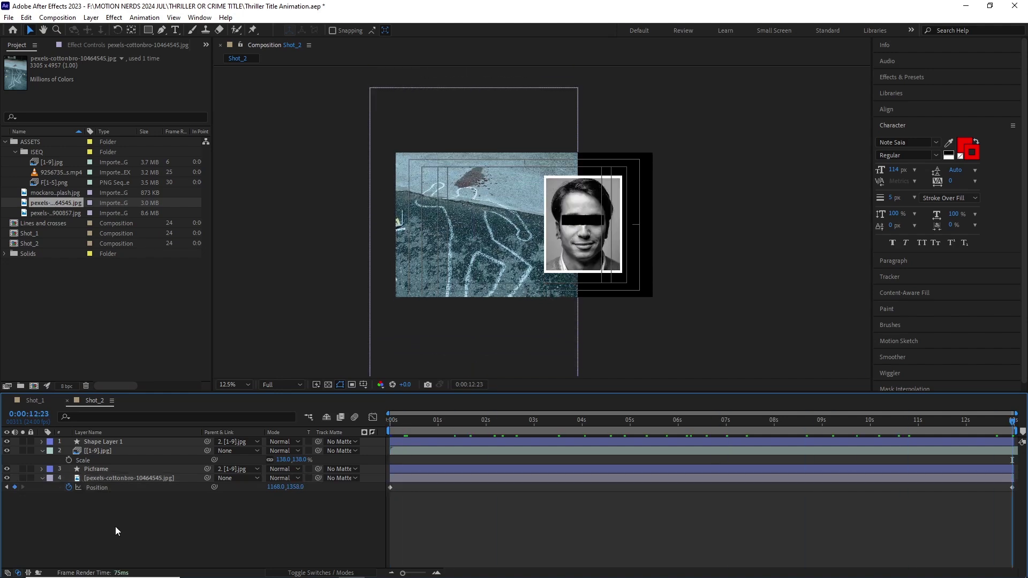
left_click(114, 488)
left_click_drag(391, 421, 748, 423)
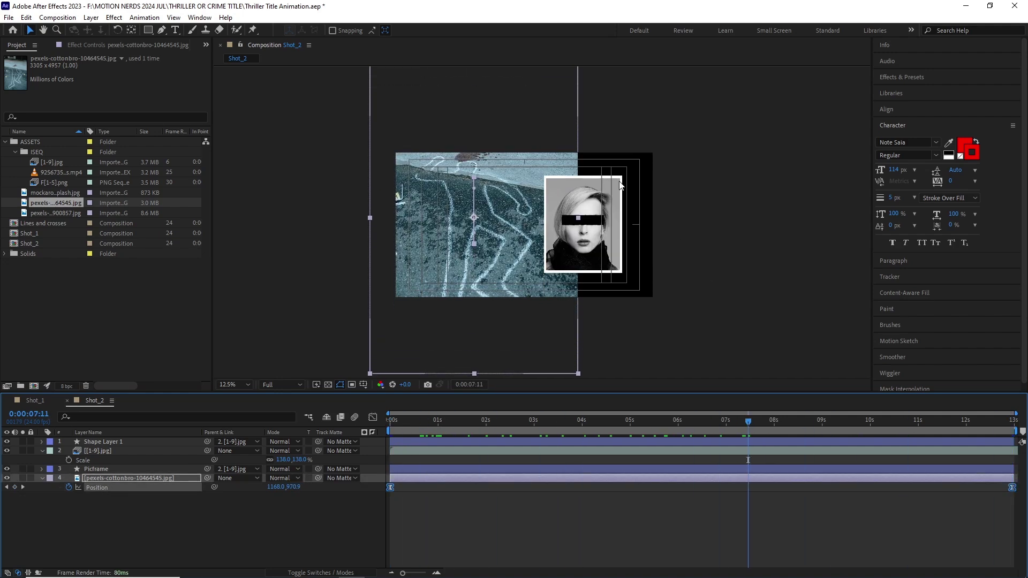
Add the mockaroon unsplash texture below the chalk-outline image and scale it to 165%.
left_click_drag(55, 195, 129, 513)
key("s")
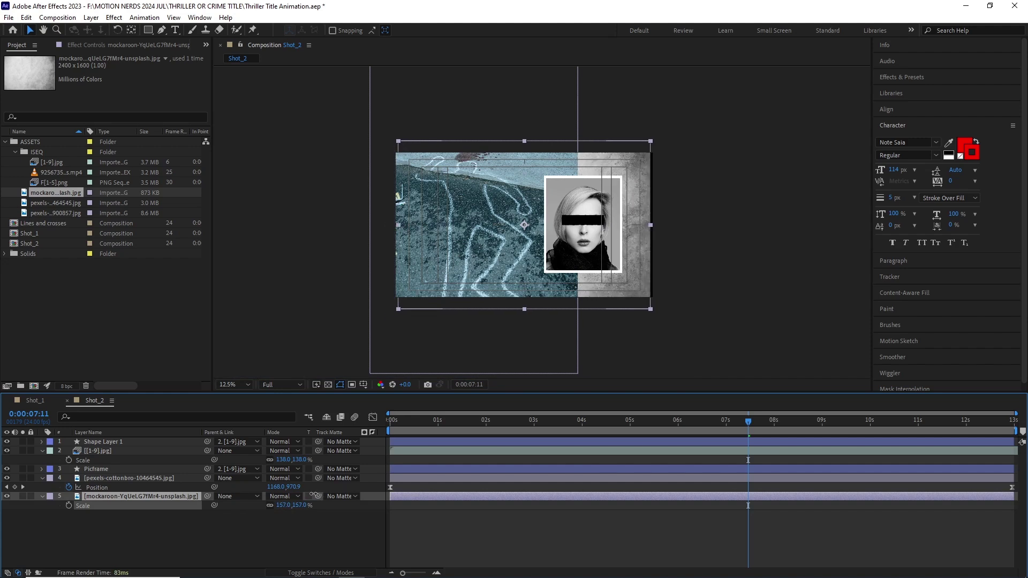
Mask the chalk-outline image with a full-layer rectangle, using a mask feather of 120 pixels and an expansion of -195 pixels.
left_click(123, 479)
double_click(148, 32)
key("v")
scroll(455, 257, "up", 1)
left_click_drag(455, 257, 444, 197)
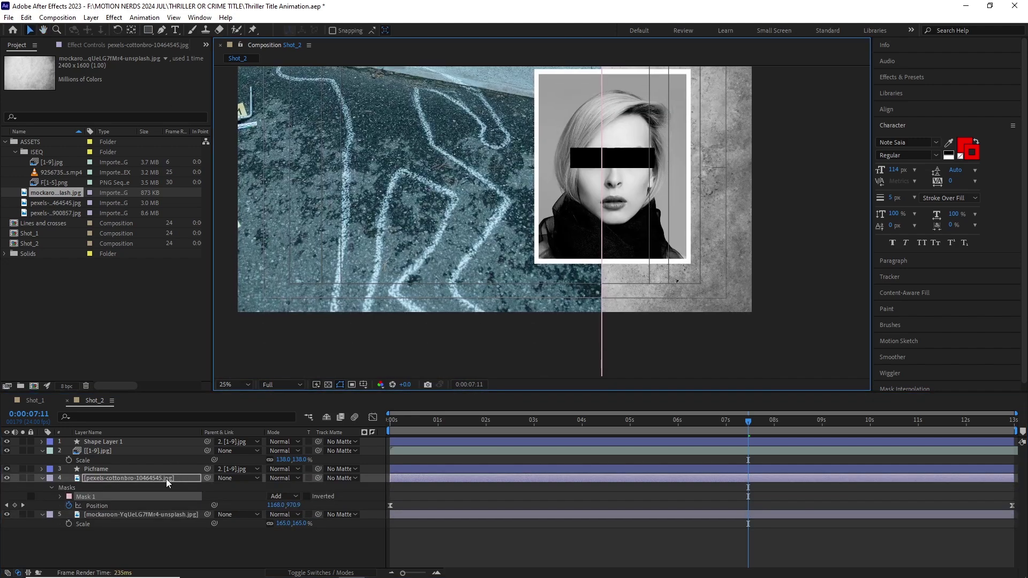
left_click(165, 480)
key("m")
key("m")
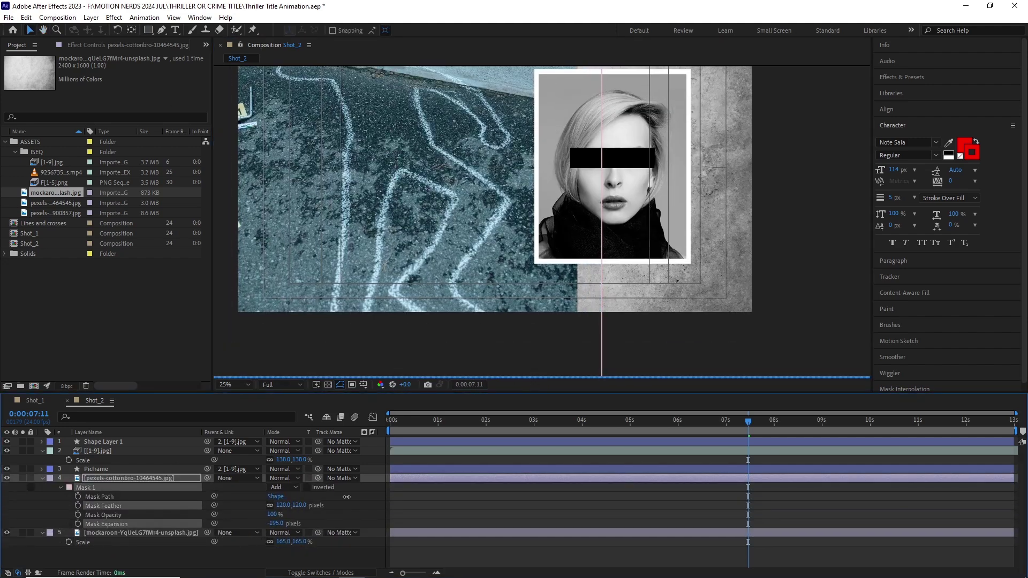
scroll(509, 280, "down", 1)
left_click_drag(509, 280, 512, 313)
left_click_drag(748, 422, 668, 422)
left_click(43, 478)
left_click_drag(509, 257, 485, 266)
Copy the Fnoise, CC and Adjustment Layer 2 layers from Shot_1 to the top of Shot_2 and preview the look.
left_click(35, 400)
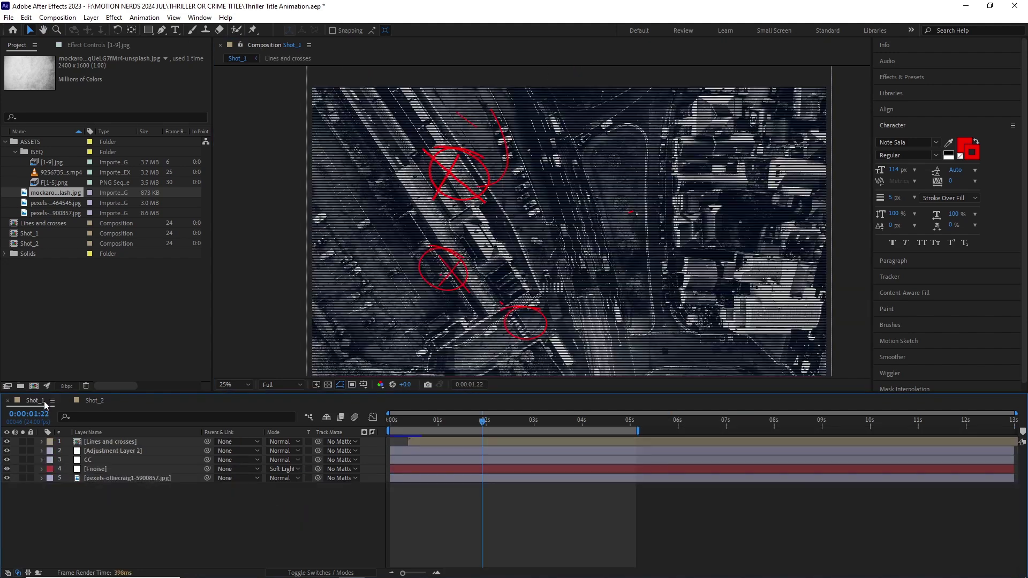
left_click(95, 470)
left_click(101, 452, "shift")
key("ctrl+c")
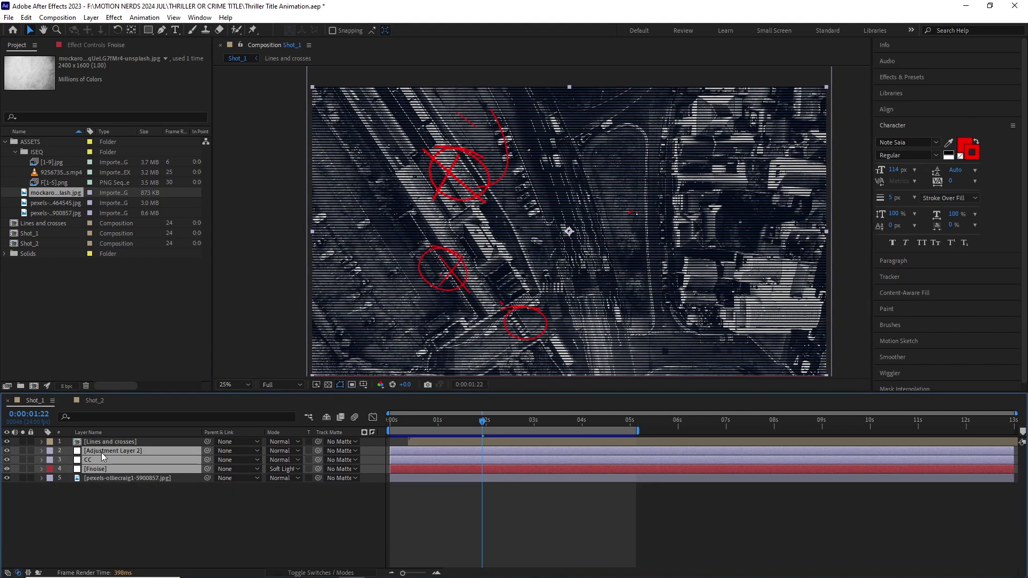
left_click(94, 400)
key("ctrl+v")
left_click_drag(566, 423, 390, 420)
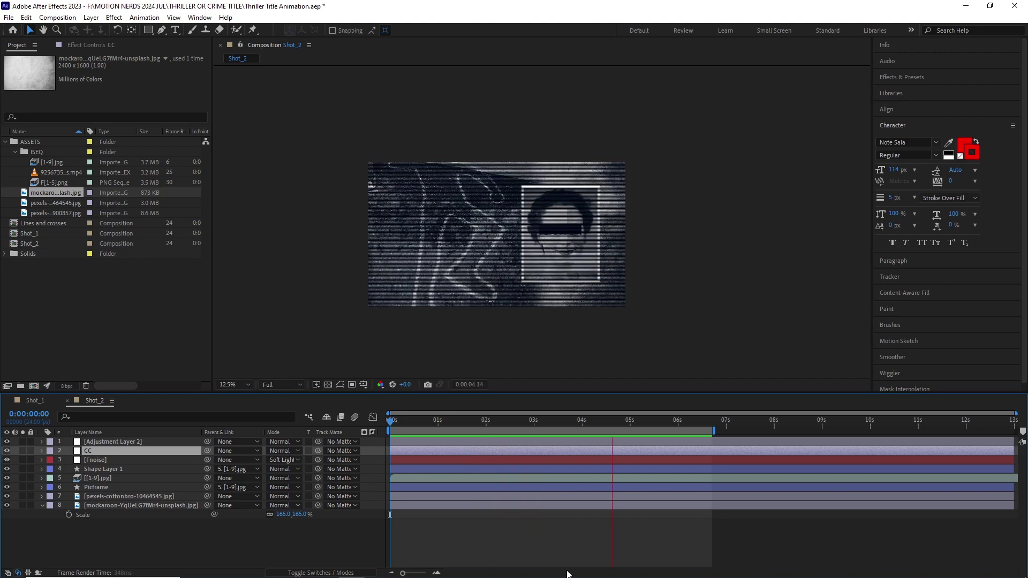
Create a new composition named Shot_3 at 1920 x 1080, 24 fps, with a duration of 13 seconds.
left_click(57, 17)
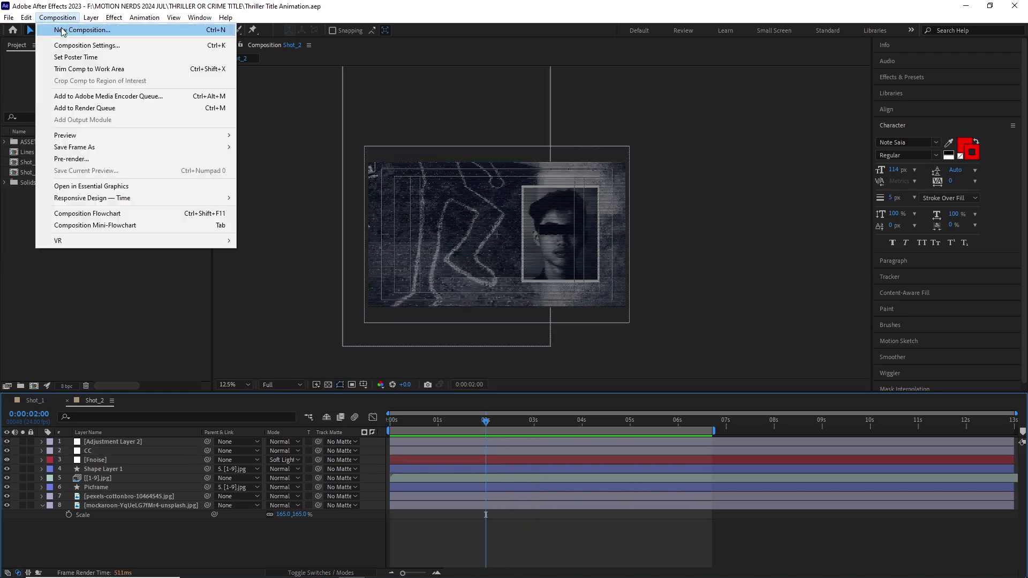
left_click(80, 29)
type("1920")
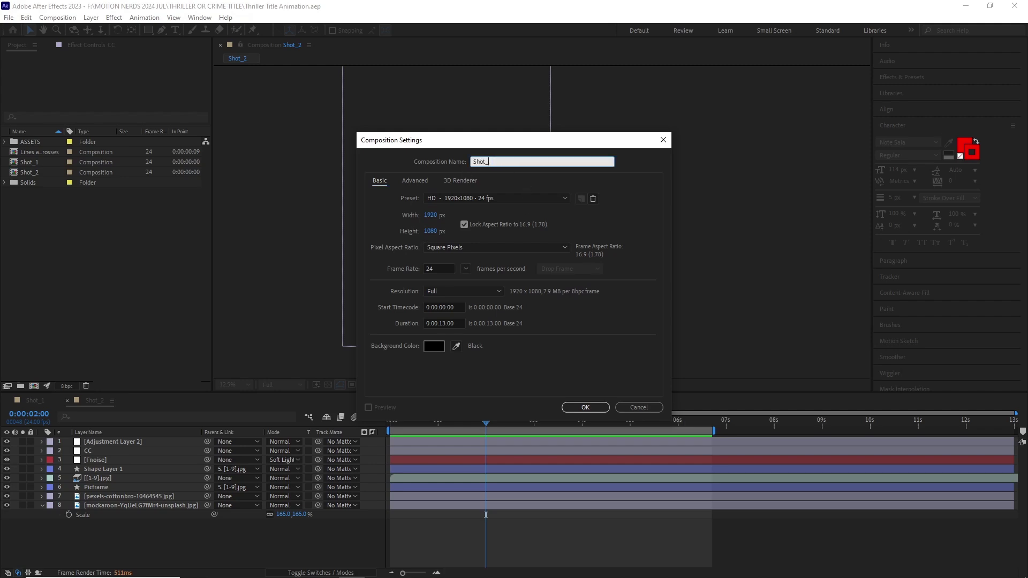
key("Return")
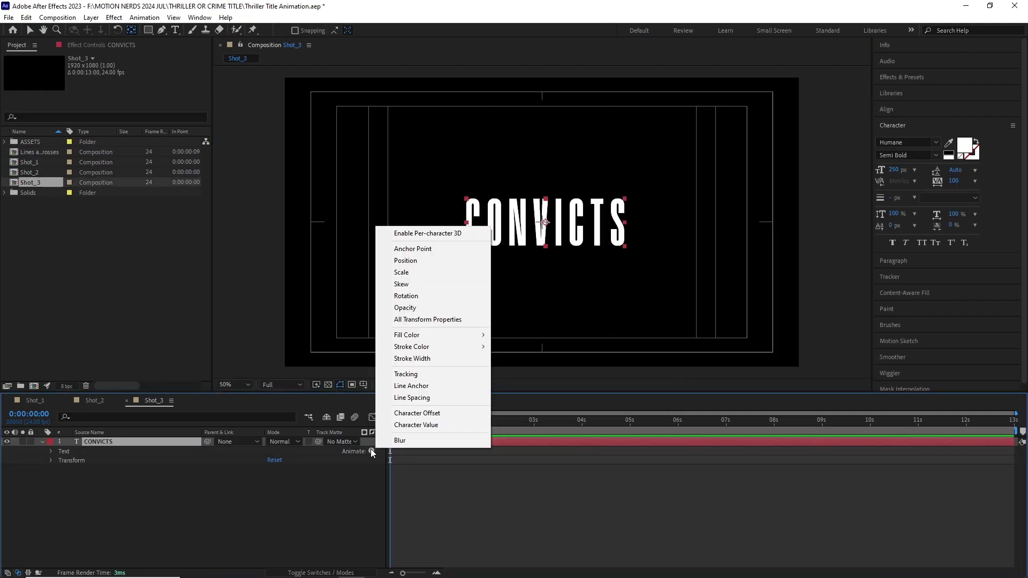
Add a 0% Opacity animator to the CONVICTS text and keyframe its range Offset from 0% to 100% over the first 5 seconds.
left_click(399, 316)
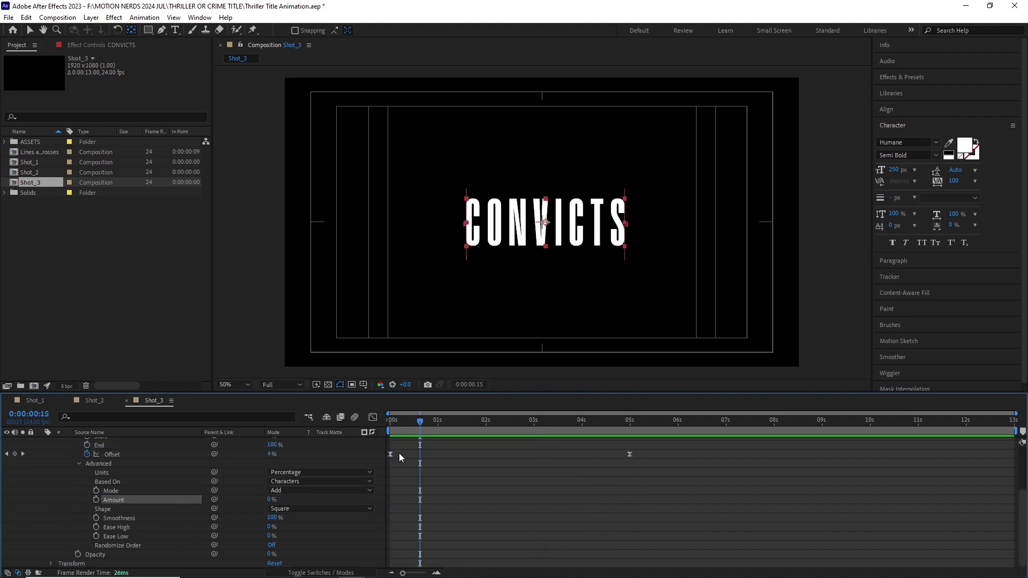
key("Home")
key("space")
Set the opacity range selector's Amount to 100%, randomize the character order and preview the letter reveal.
left_click(273, 518)
key("Return")
key("Home")
key("space")
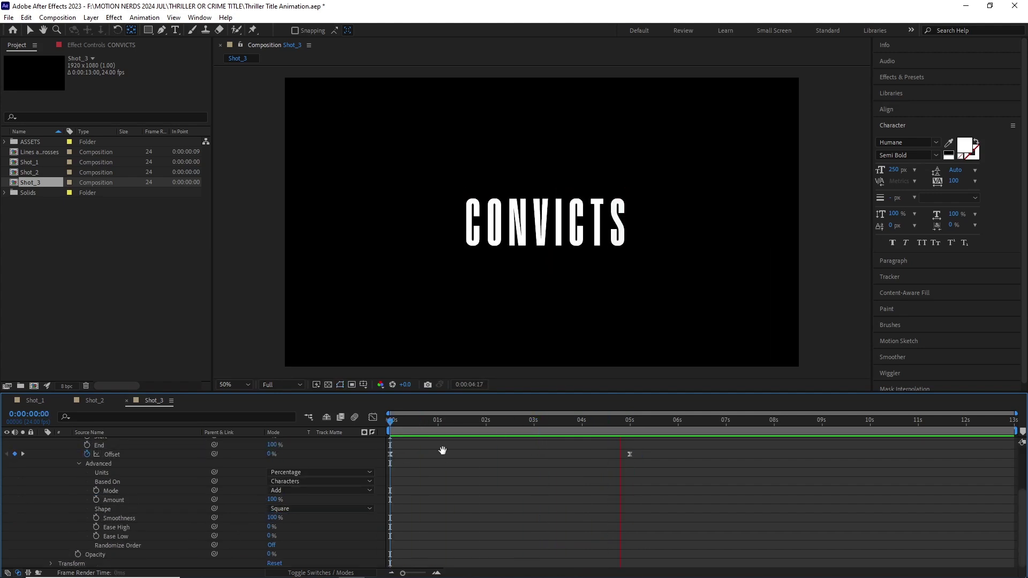
key("space")
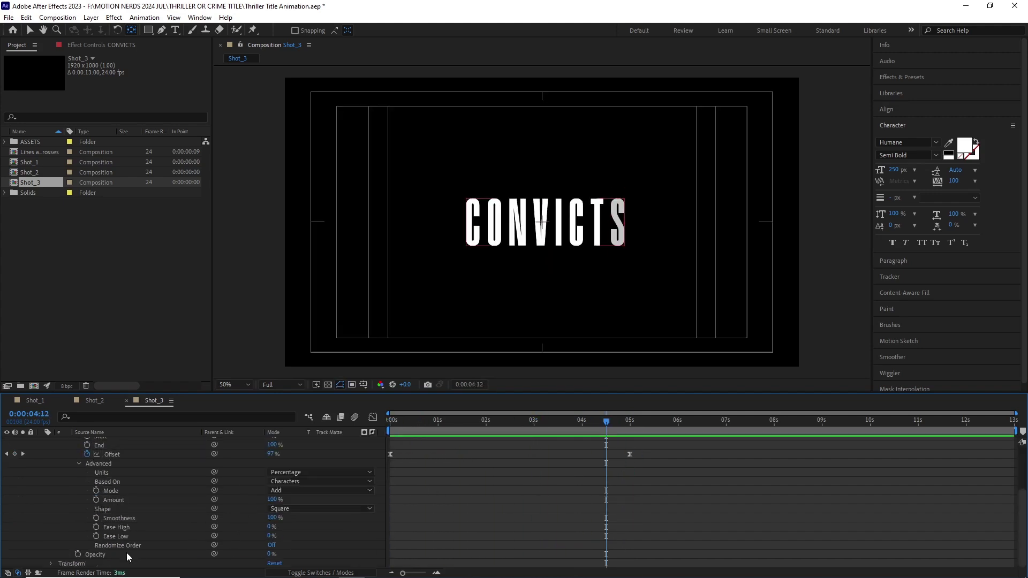
key("space")
key("space")
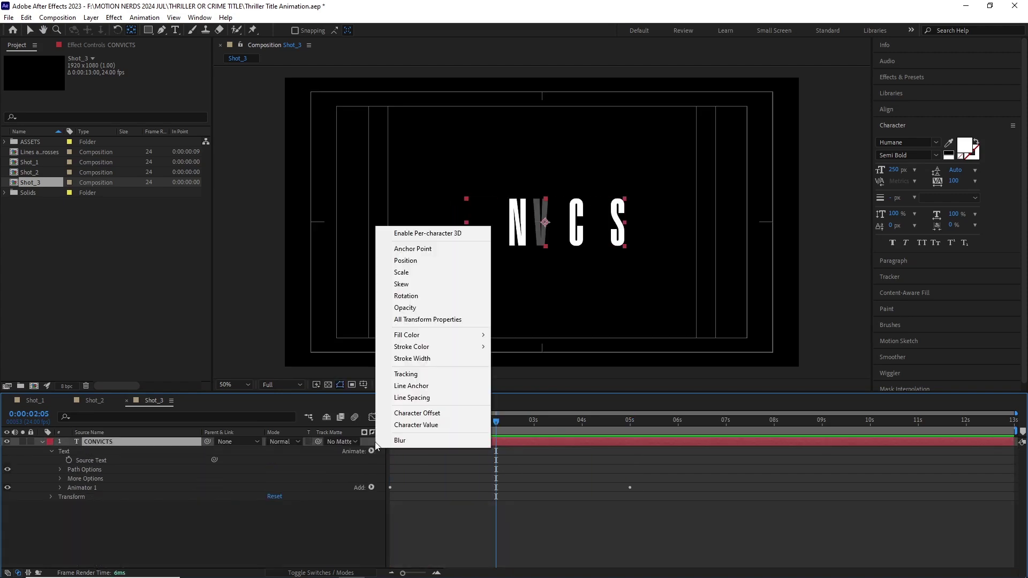
Add a Tracking animator to CONVICTS and keyframe its Tracking Amount from 0 at the first frame to wider spacing at 8 seconds.
left_click(412, 379)
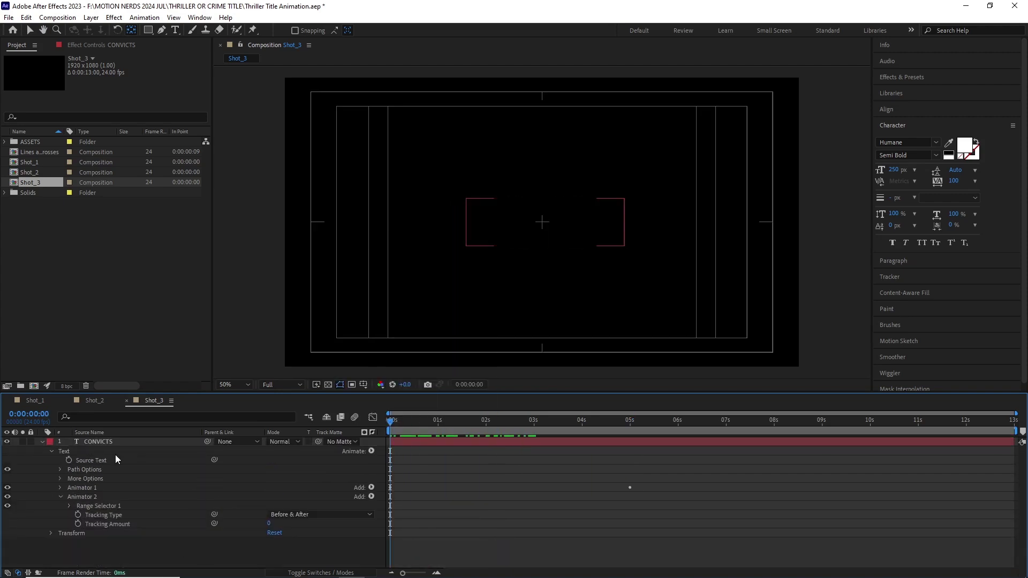
left_click(269, 525)
key("space")
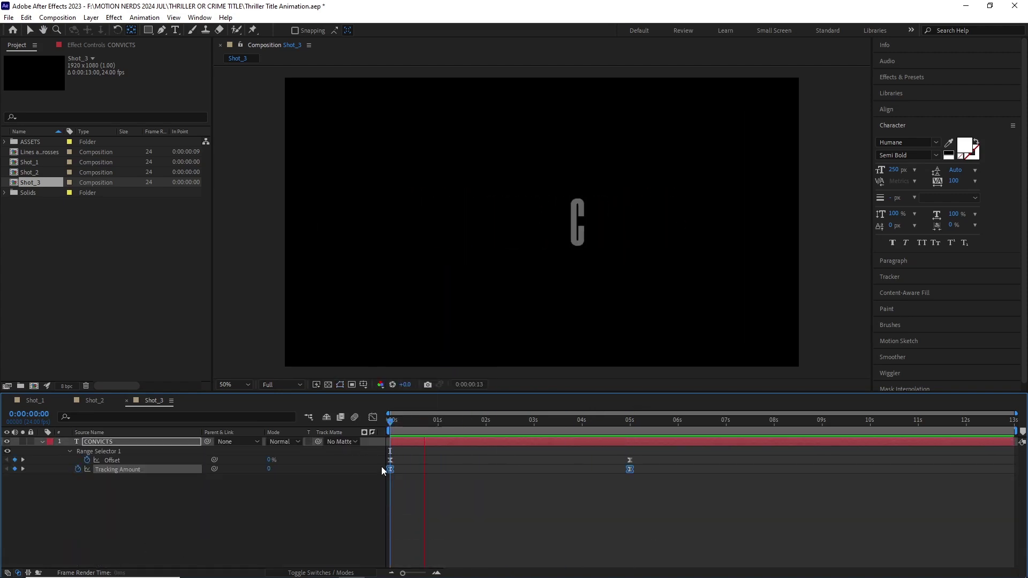
left_click_drag(686, 423, 583, 461)
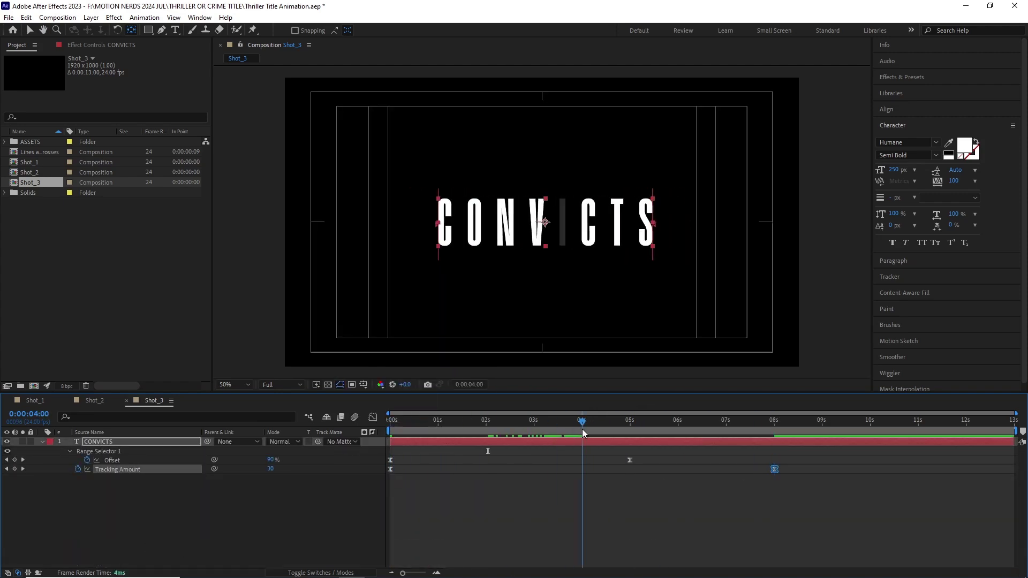
Retime the text animation so the opacity Offset ends at 3 seconds and the Tracking Amount ends at 9 seconds.
left_click_drag(583, 424, 368, 442)
key("space")
left_click_drag(754, 423, 576, 429)
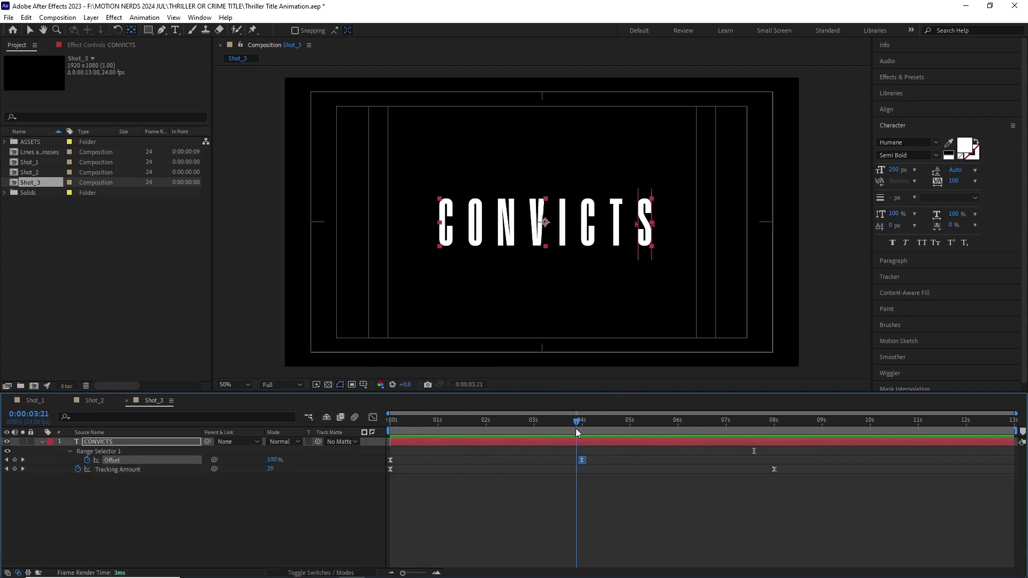
key("space")
left_click(825, 427)
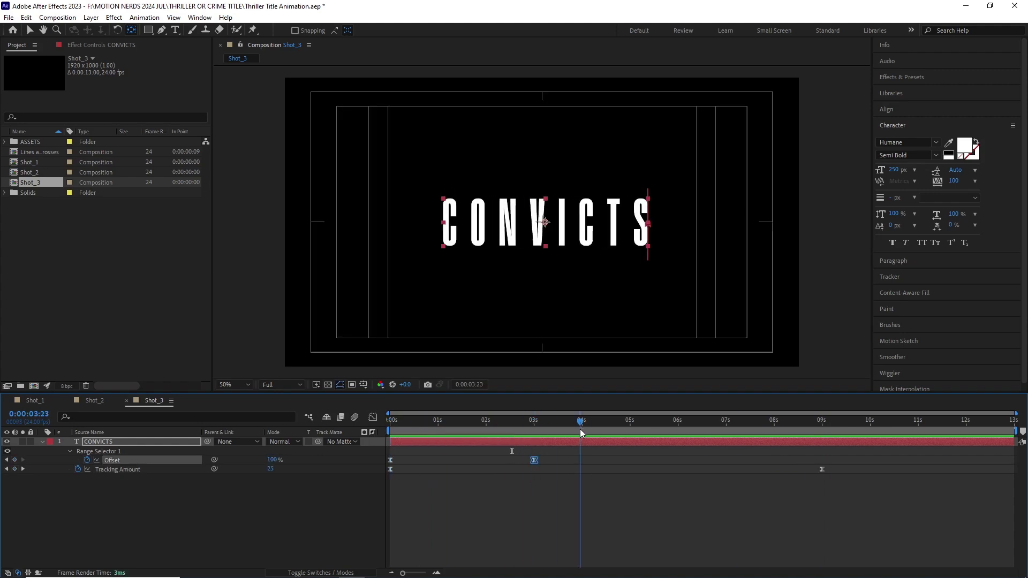
Try the Offset's end keyframe at 4 seconds, preview it, and move the keyframe back to 3 seconds.
left_click_drag(534, 461, 583, 460)
left_click_drag(581, 423, 372, 428)
key("space")
left_click_drag(535, 427, 543, 428)
key("space")
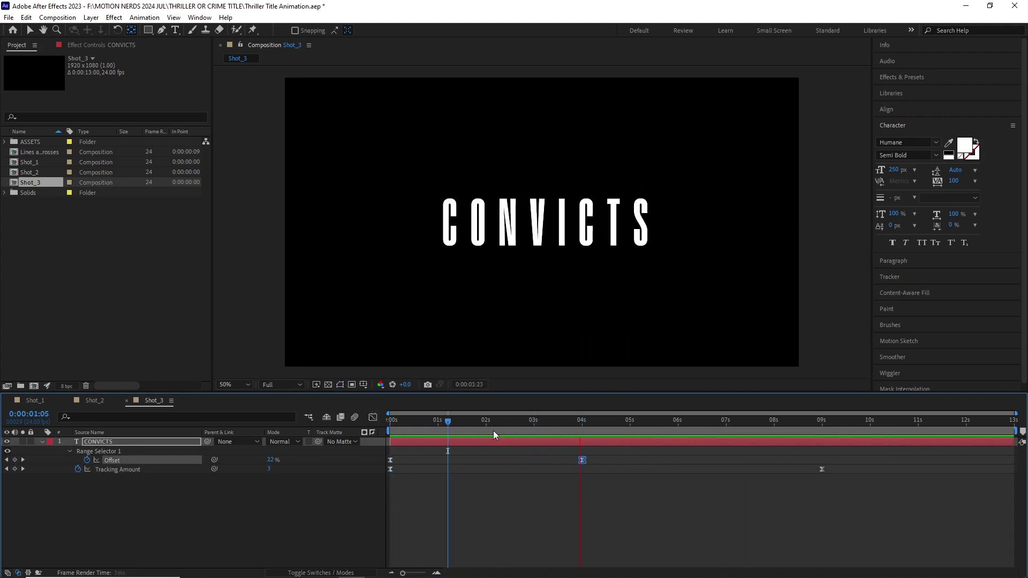
left_click_drag(582, 460, 534, 460)
key("space")
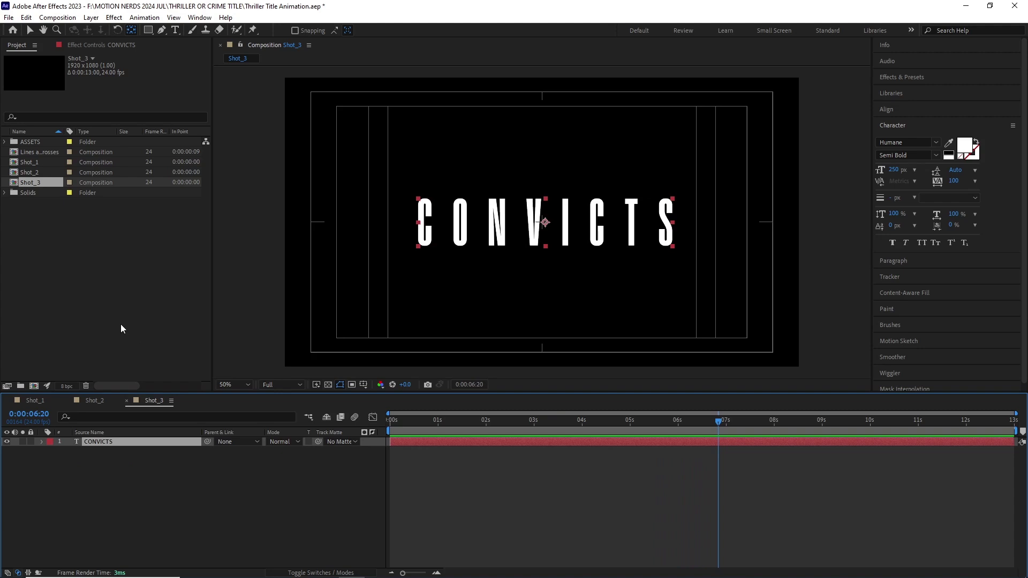
Place Shot_1 and Shot_2 beneath the CONVICTS text in Shot_3, with Shot_2 above Shot_1 and blended with Add.
left_click_drag(74, 464, 75, 462)
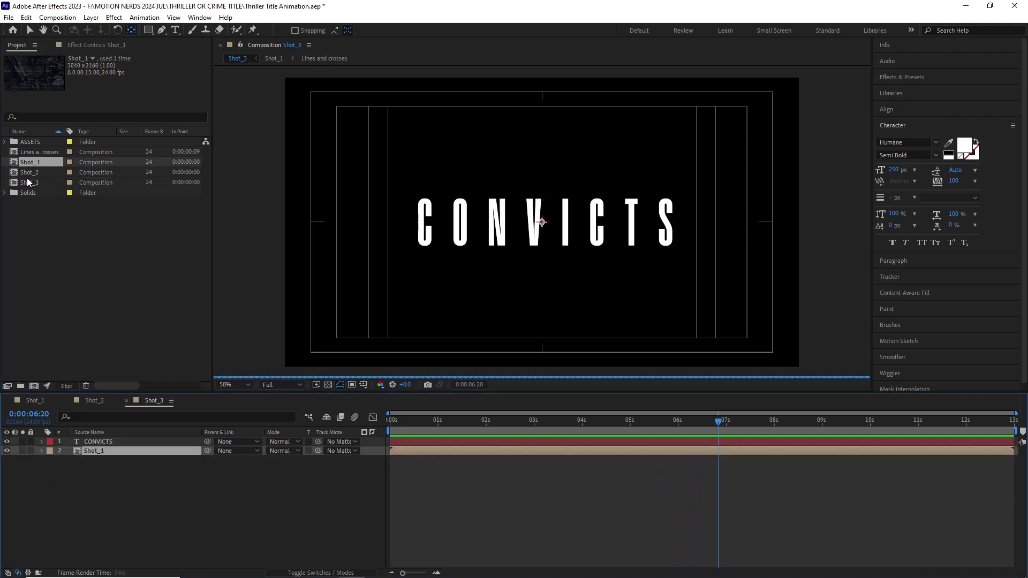
left_click(32, 174)
left_click_drag(32, 173, 105, 484)
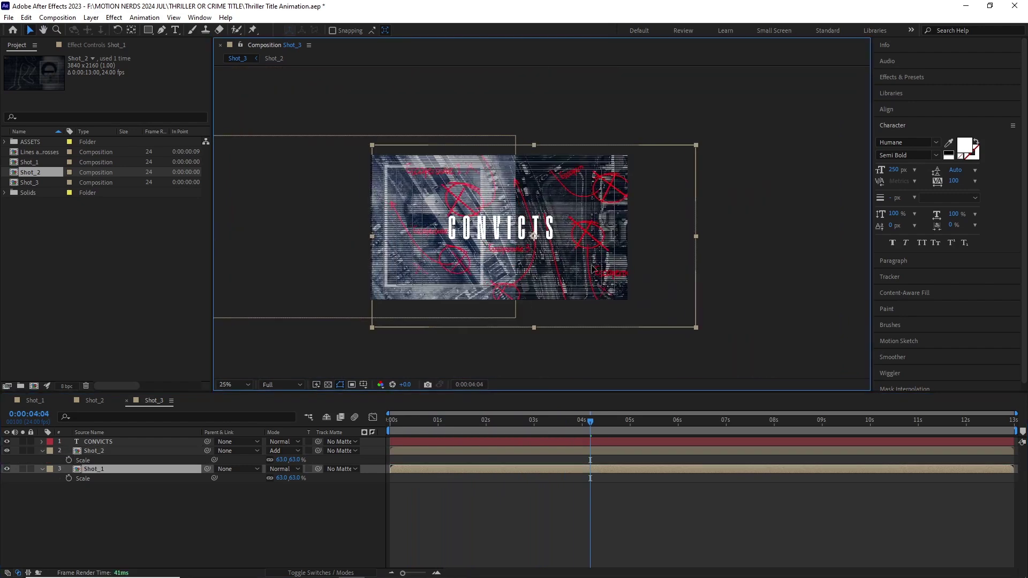
Scale Shot_1 to 54% and Shot_2 to 55%, and shift Shot_2 so its suspect photo sits over the left half.
left_click(283, 478)
type("54")
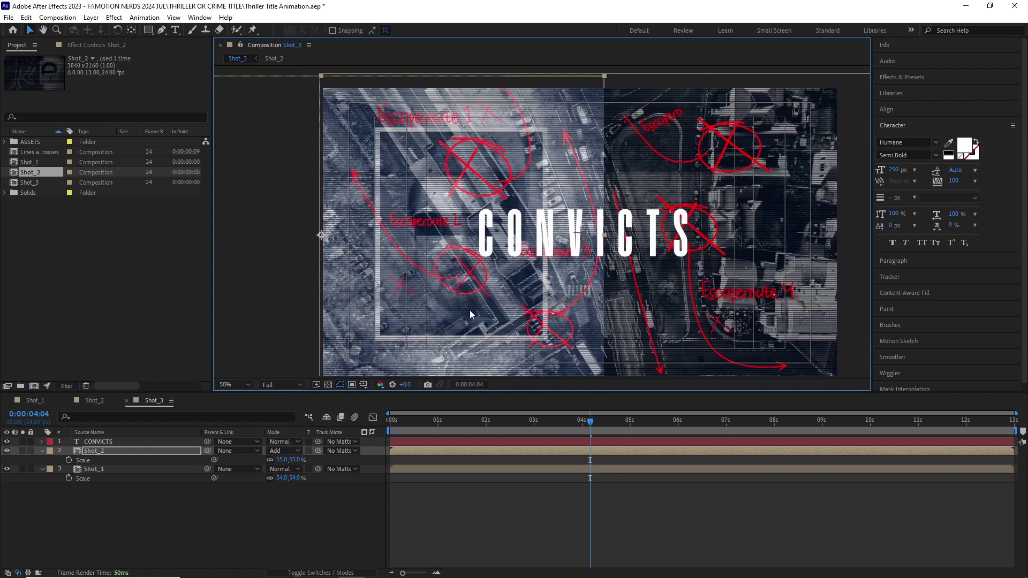
left_click_drag(471, 310, 446, 297)
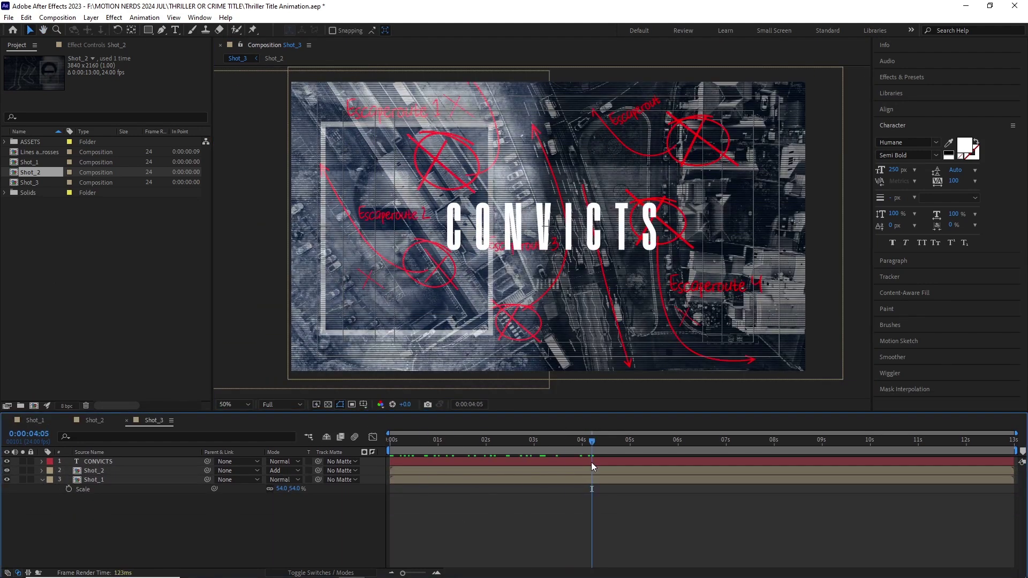
Precompose the CONVICTS text layer as TYPE.
left_click(591, 461)
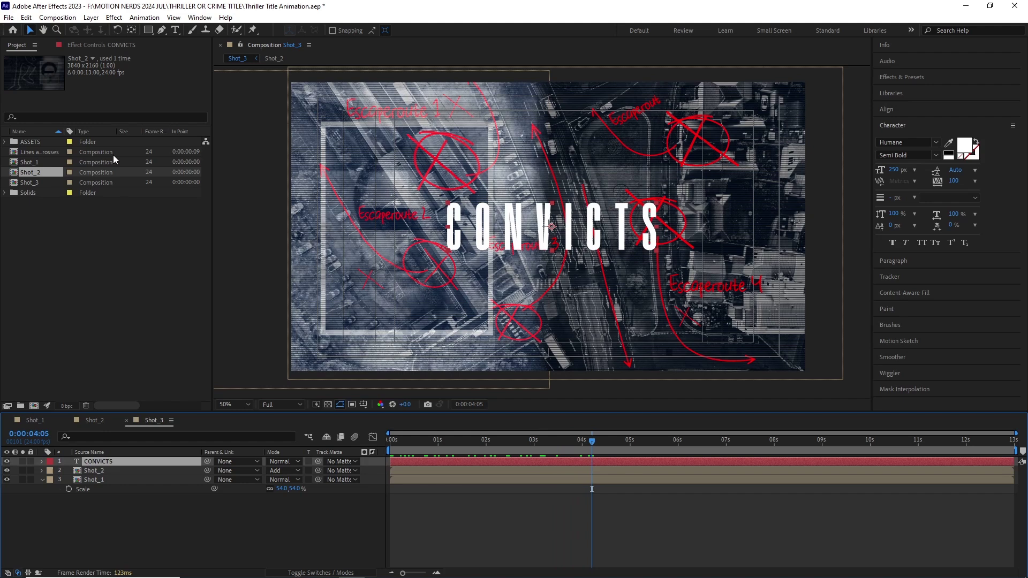
key("ctrl+shift+c")
type("TYPE")
key("Return")
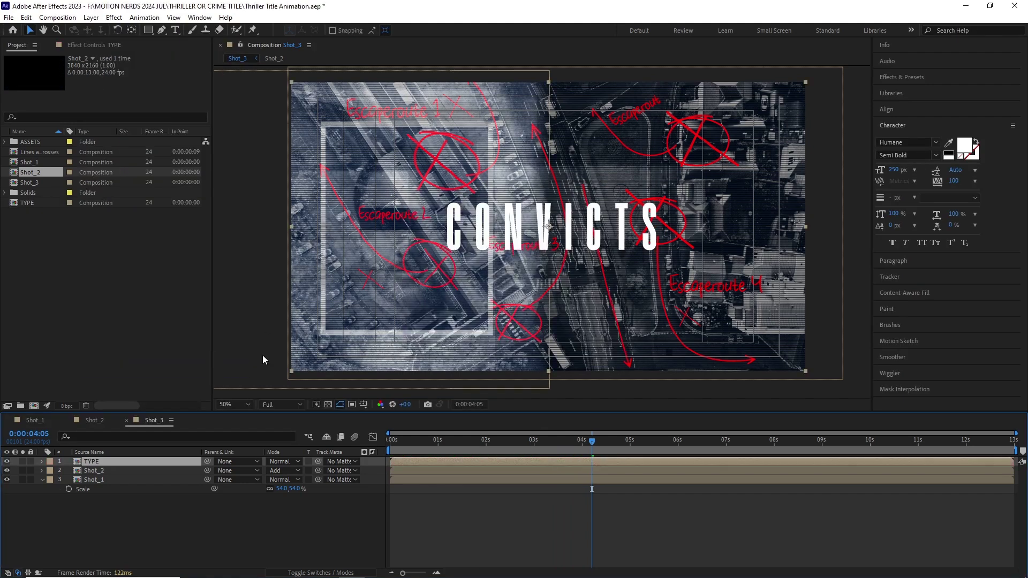
Create a composition named FPRINT REVEAL and interpret the F[1-5].png sequence at 6 frames per second, looped 15 times.
key("ctrl+k")
type("FPRIN")
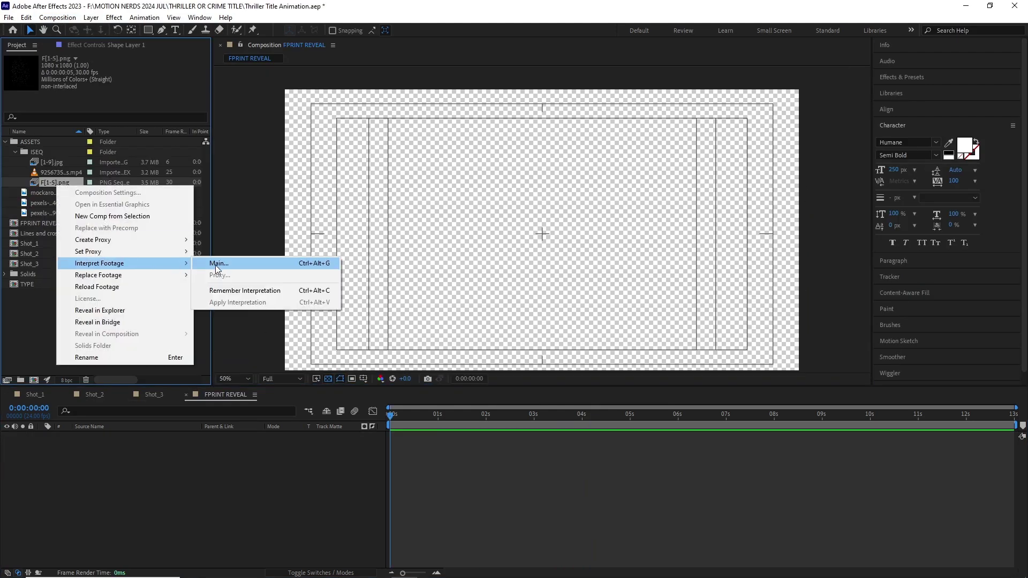
left_click(215, 265)
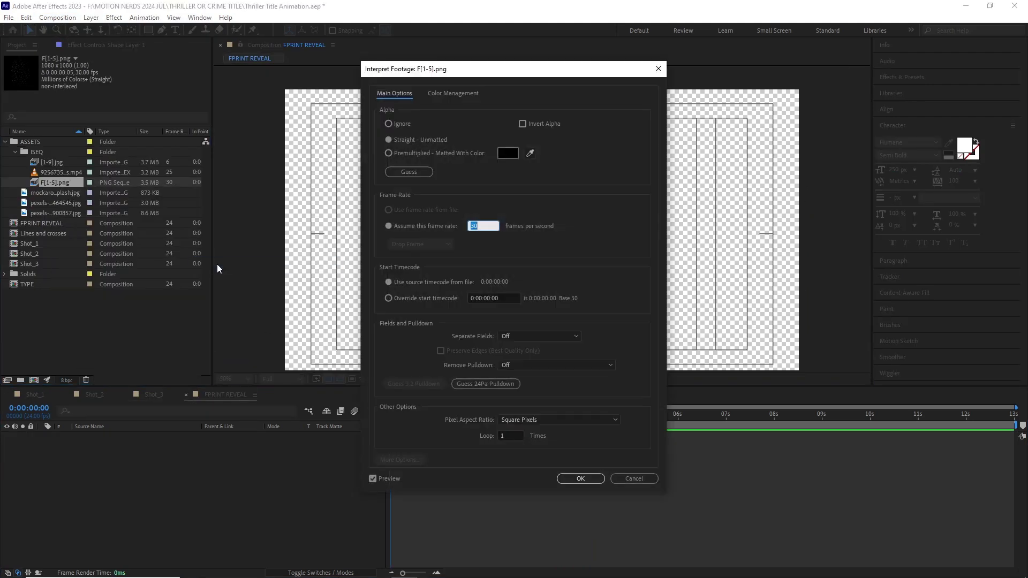
left_click(592, 480)
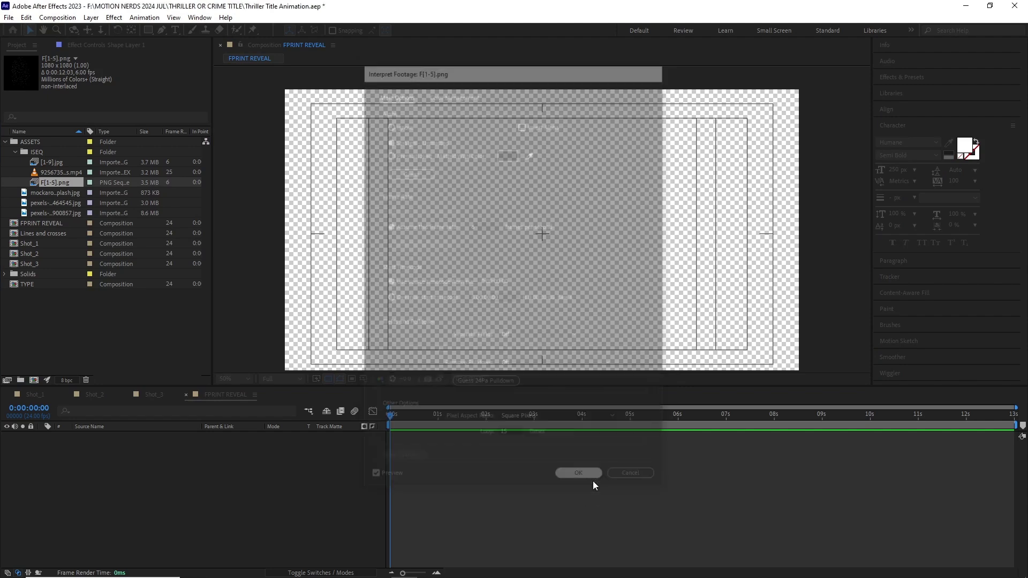
Add the F[1-5].png fingerprint sequence to FPRINT REVEAL and scale it to 44%.
left_click_drag(55, 183, 96, 459)
left_click_drag(282, 445, 251, 448)
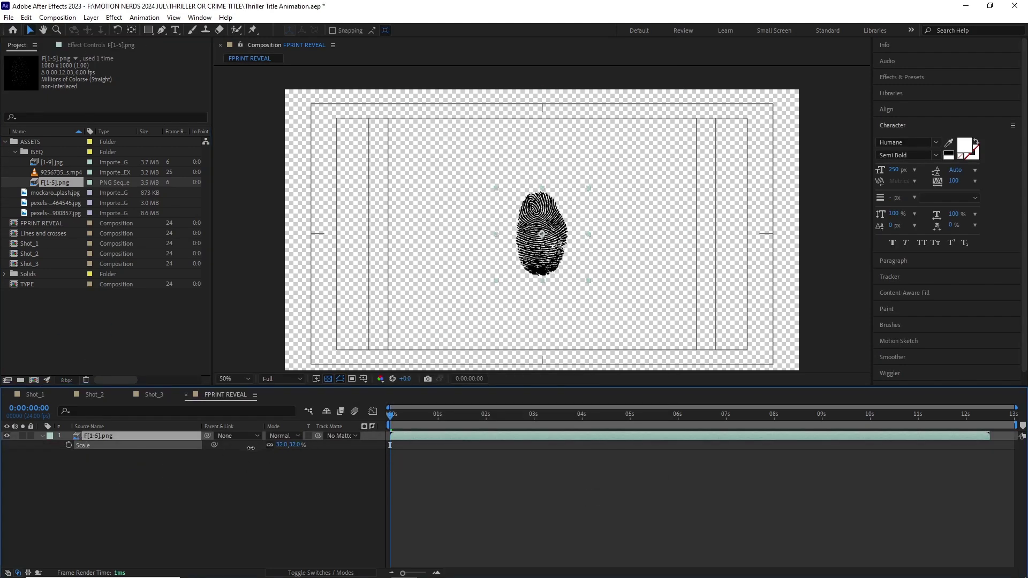
left_click(266, 510)
left_click(152, 437)
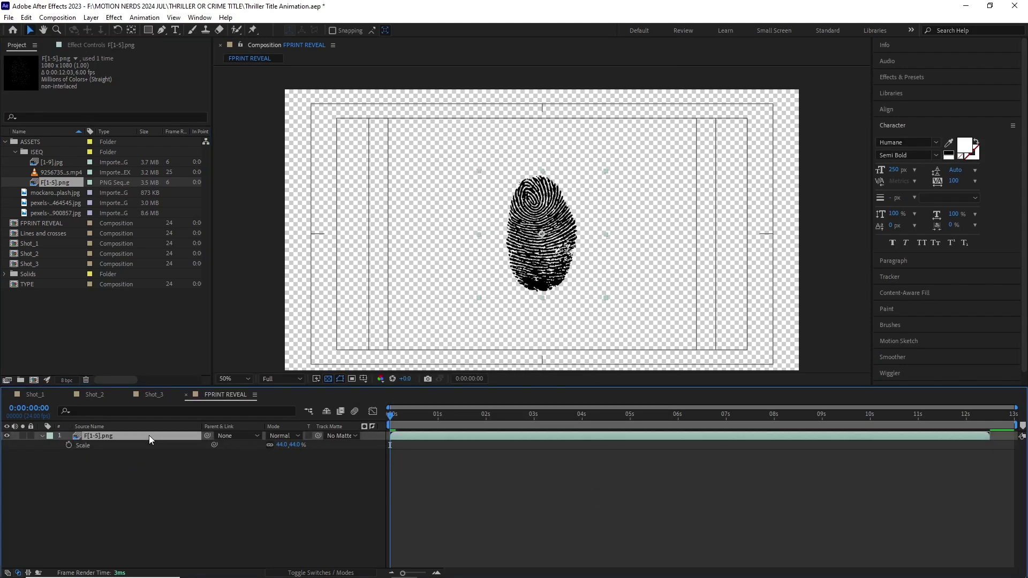
Duplicate the fingerprint, mirror it horizontally with a scale of -40% by 40%, and place it to the upper left of the original.
key("ctrl+d")
left_click_drag(550, 278, 478, 275)
key("s")
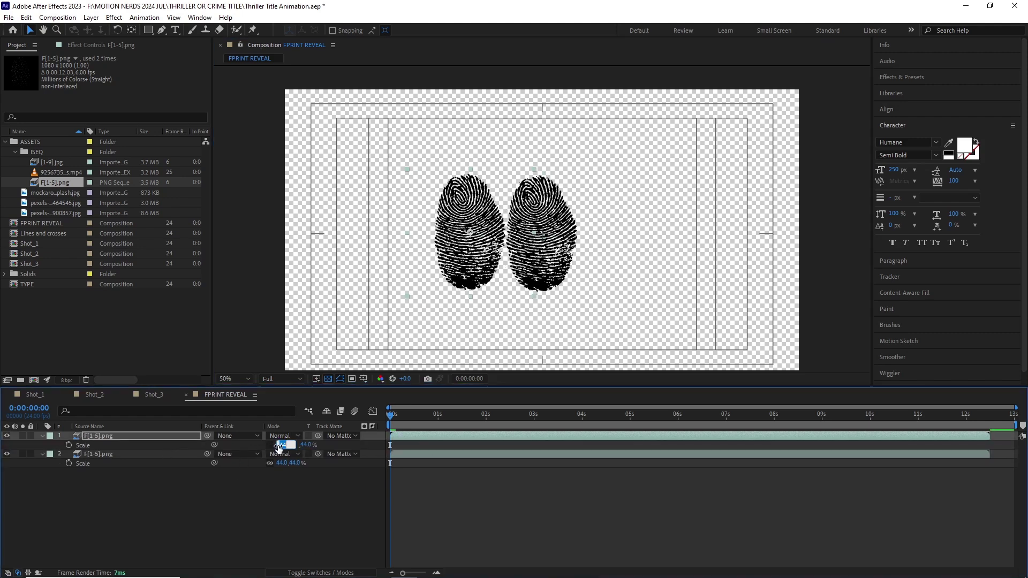
type("-")
key("Return")
left_click_drag(470, 233, 467, 228)
Duplicate more fingerprints around the central one with varied scales, including -31%, 20%, 40% and 33%, and offset their layers slightly earlier in time.
key("ctrl+d")
left_click(286, 445)
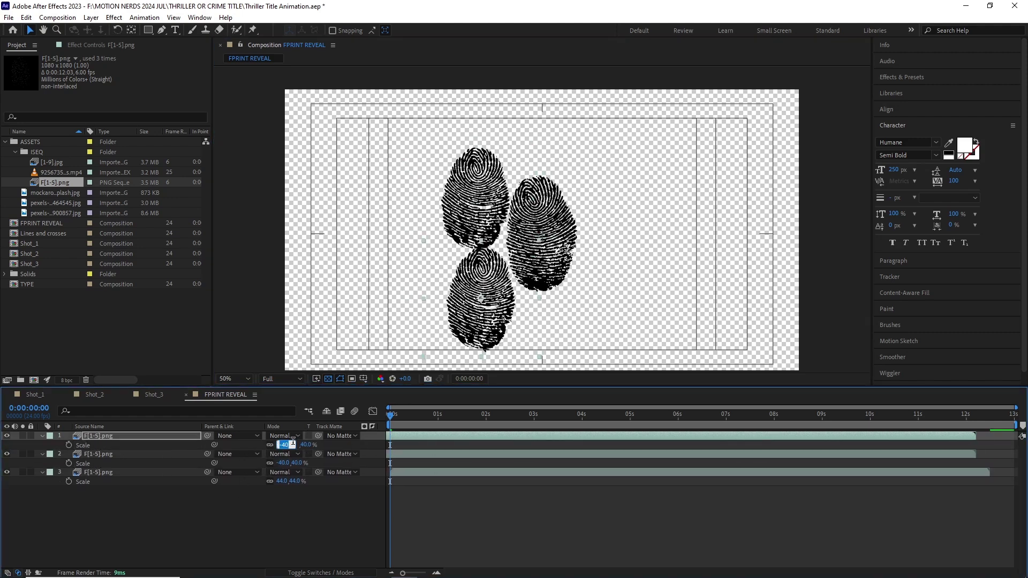
type("20")
key("Return")
key("ctrl+d")
left_click_drag(732, 491, 723, 493)
key("ctrl+d")
left_click_drag(530, 490, 523, 490)
key("ctrl+d")
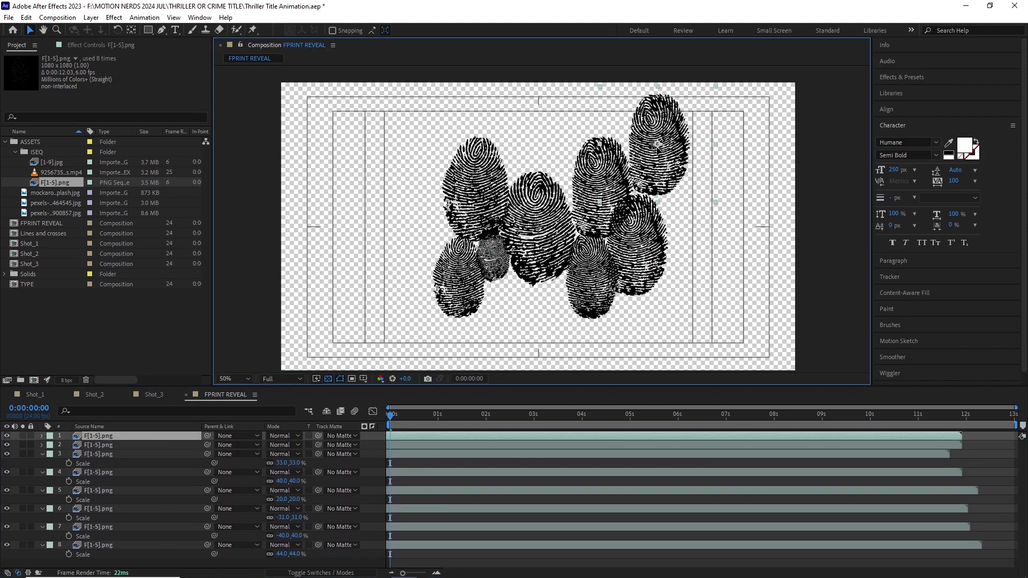
Duplicate more fingerprints and spread them around the group with varied rotations and sizes, offsetting their layers earlier in time.
key("ctrl+d")
key("ctrl+d")
left_click_drag(670, 434, 659, 435)
key("r")
key("ctrl+d")
left_click_drag(522, 158, 430, 158)
scroll(271, 537, "down", 5)
key("ctrl+d")
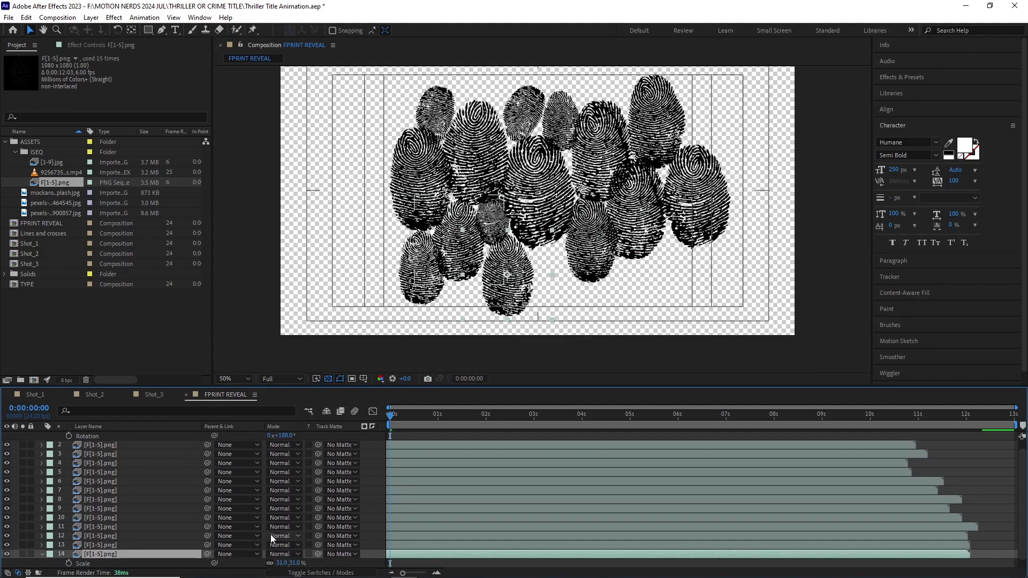
Fill the remaining gaps with further scaled fingerprint duplicates until the cluster covers the whole title area.
key("ctrl+d")
key("s")
key("ctrl+d")
left_click_drag(576, 437, 587, 440)
key("ctrl+d")
scroll(941, 518, "down", 5)
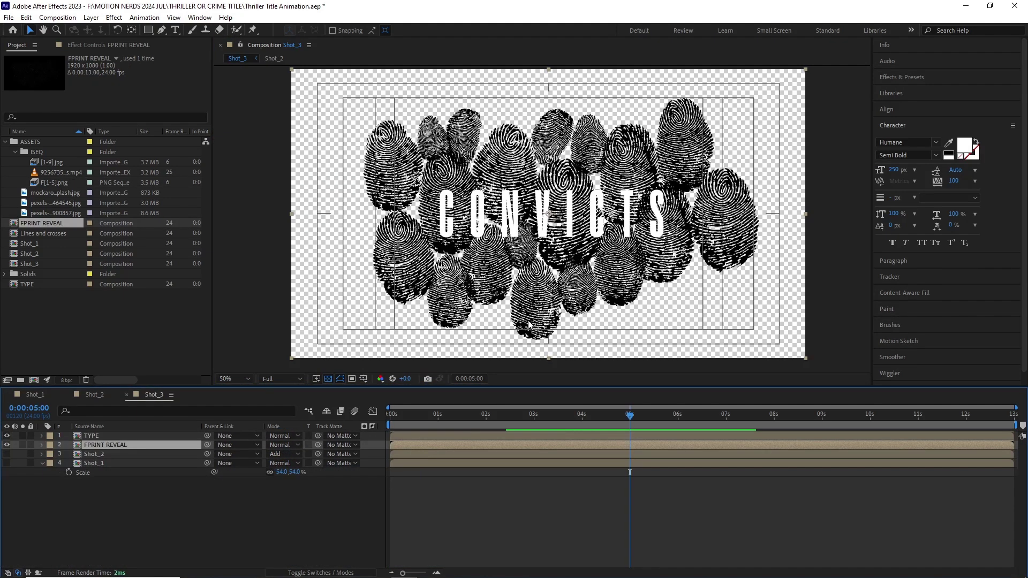
Apply a Fill effect to the FPRINT REVEAL layer in Shot_3 and set its color to white.
left_click(114, 18)
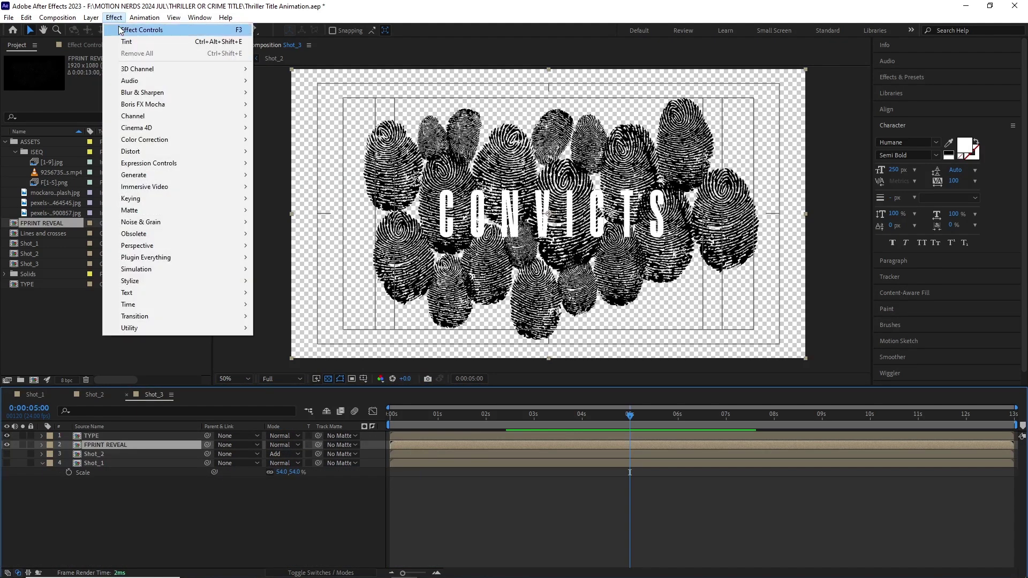
mouse_move(198, 175)
left_click(306, 362)
left_click(120, 94)
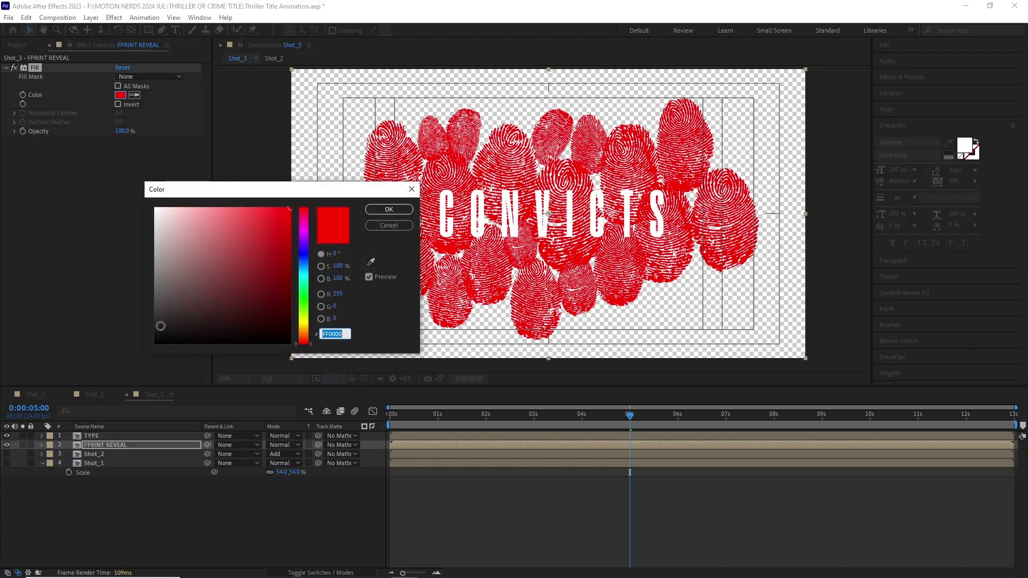
left_click(155, 208)
left_click(389, 210)
Use TYPE as the track matte for FPRINT REVEAL, hide the transparency grid and preview from the start.
key("slash")
left_click(351, 445)
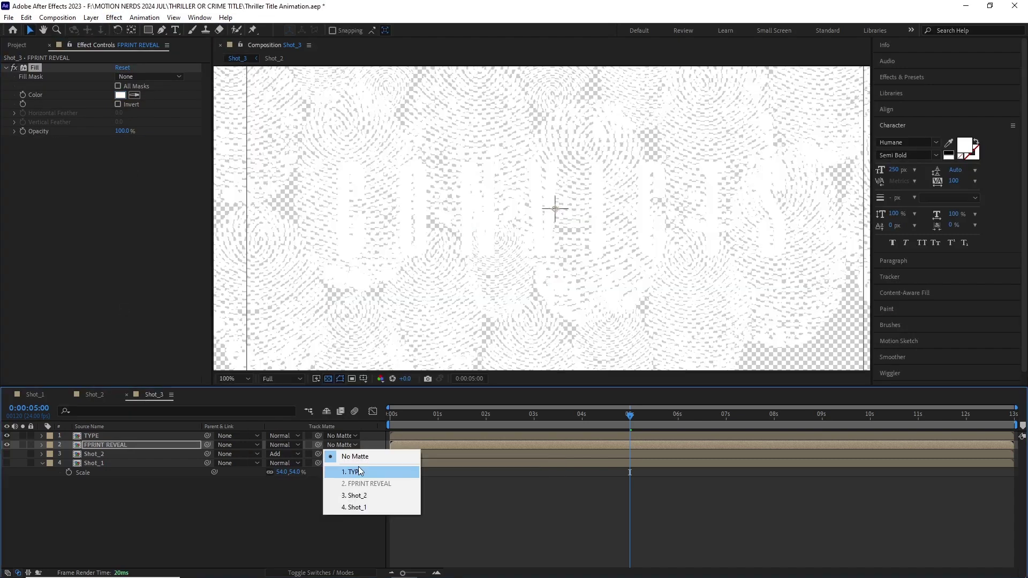
left_click(346, 468)
left_click(328, 379)
left_click_drag(630, 415, 391, 418)
key("comma")
key("space")
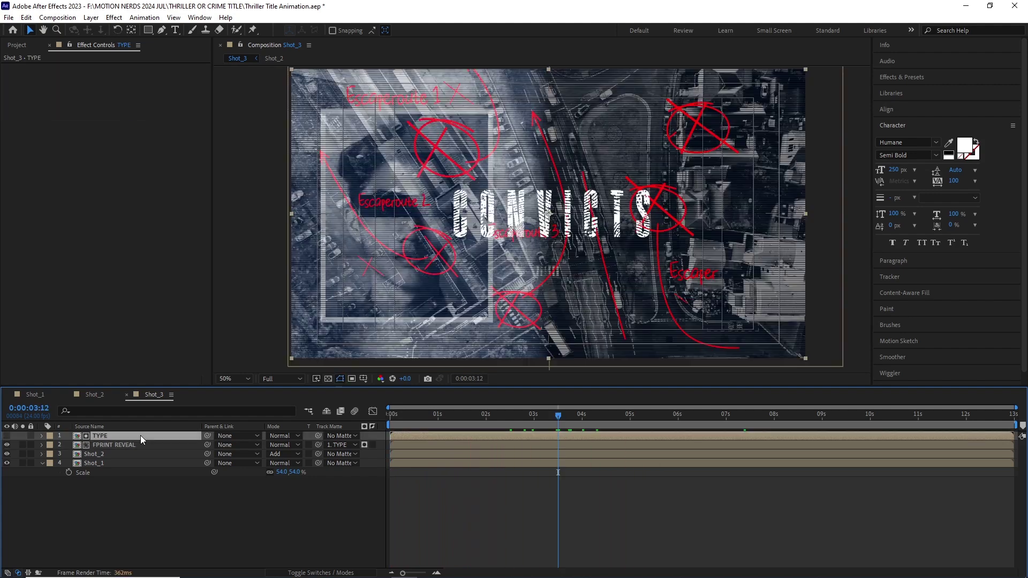
Duplicate TYPE and keyframe the copy's opacity from 0% at 0:00:03:12 to 100% at about 0:00:05:12 with easing.
key("ctrl+d")
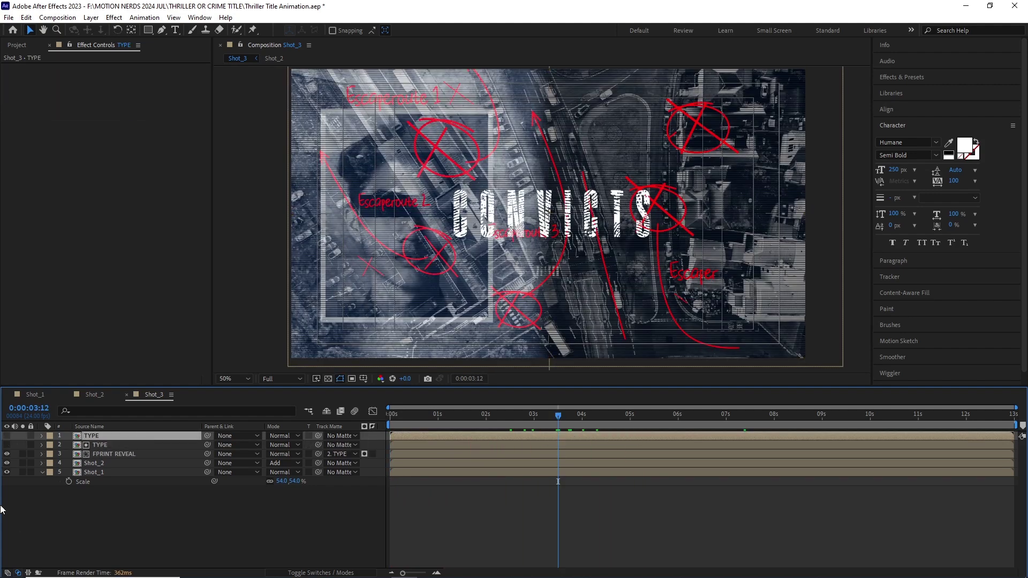
key("t")
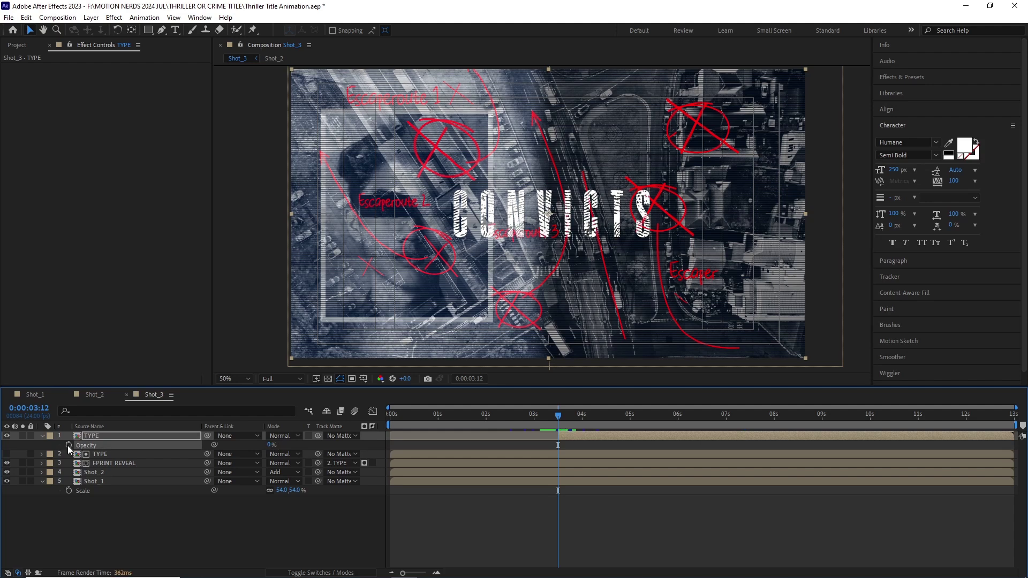
left_click(68, 445)
left_click(630, 422)
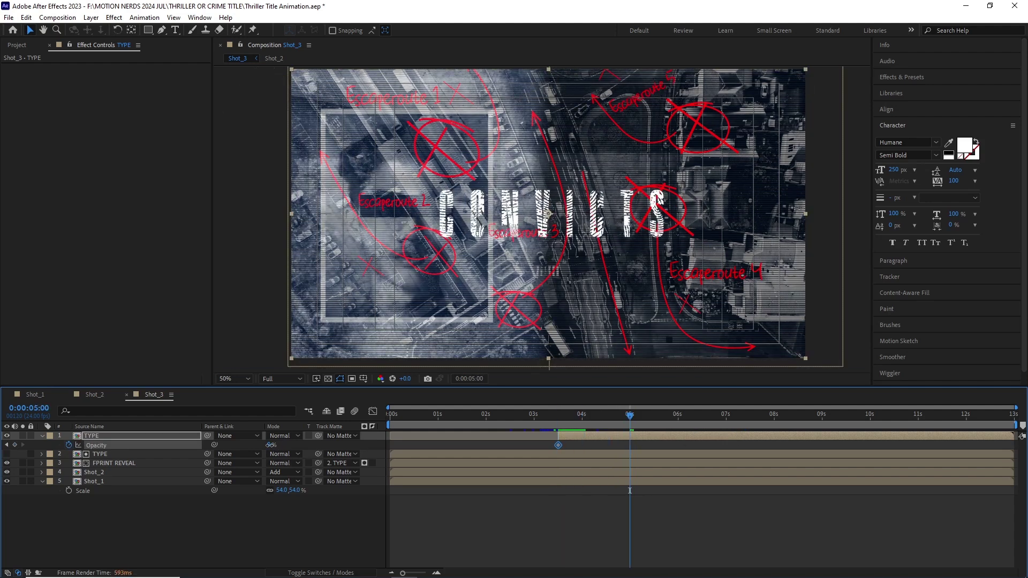
key("F9")
mouse_move(560, 418)
left_mouse_down()
mouse_move(637, 449)
mouse_move(600, 420)
mouse_move(558, 420)
left_mouse_up()
key("space")
left_click_drag(630, 445, 654, 446)
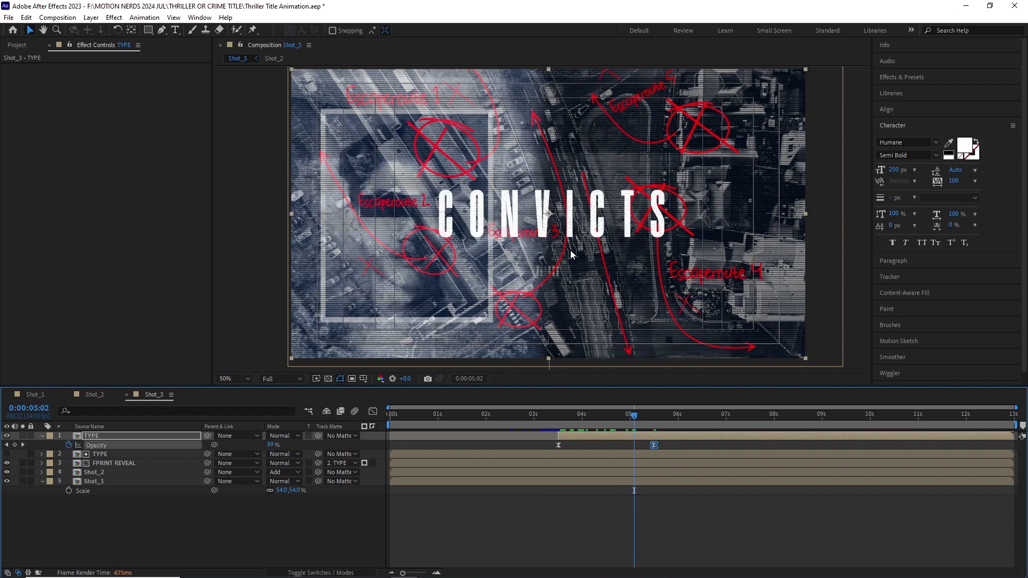
Add an adjustment layer named CC & BLUR with Curves and Gaussian Blur, and keyframe a darker curve starting from 0:00:03:12.
left_click(135, 457)
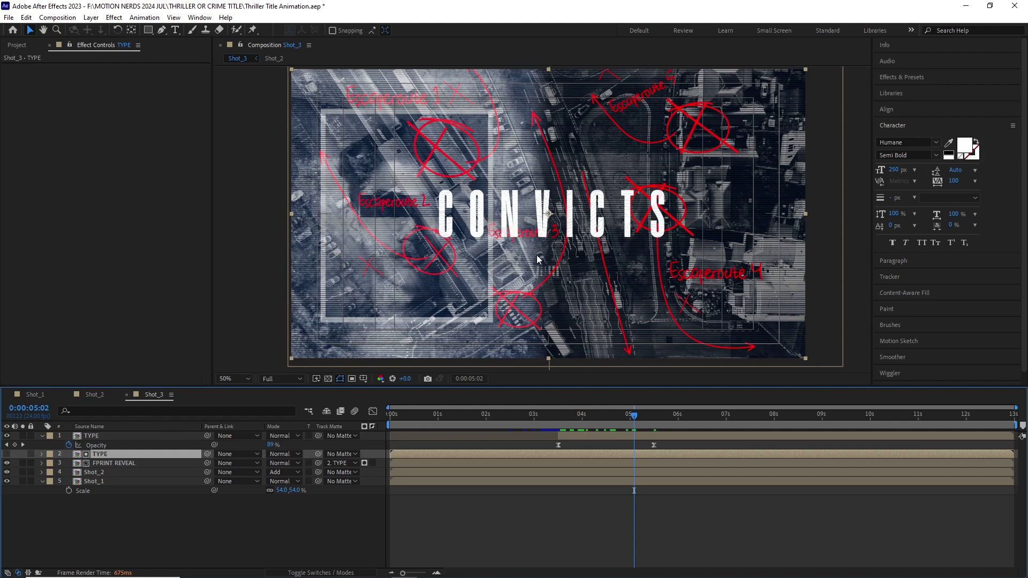
left_click(91, 17)
left_click(114, 17)
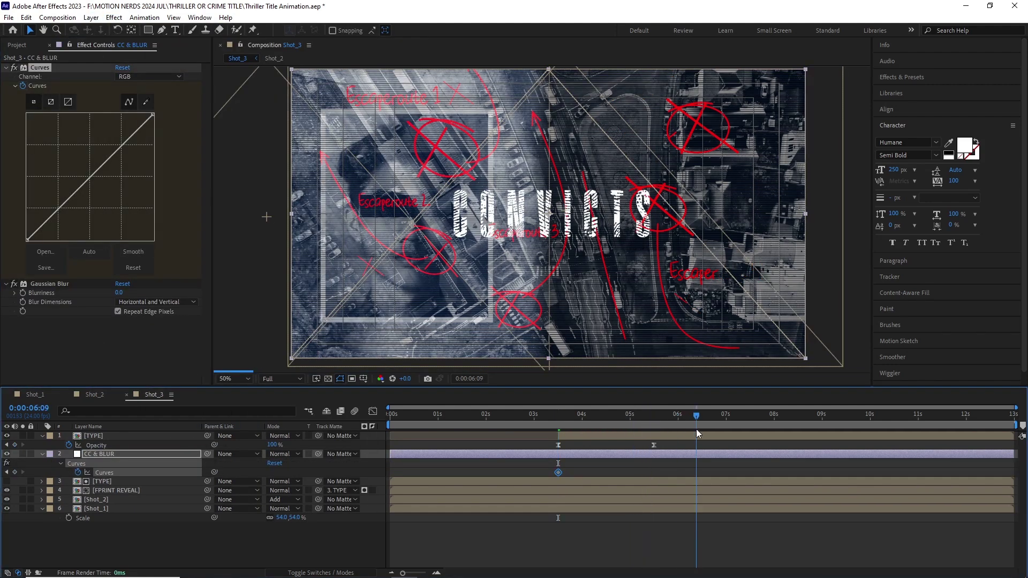
left_click_drag(110, 156, 114, 204)
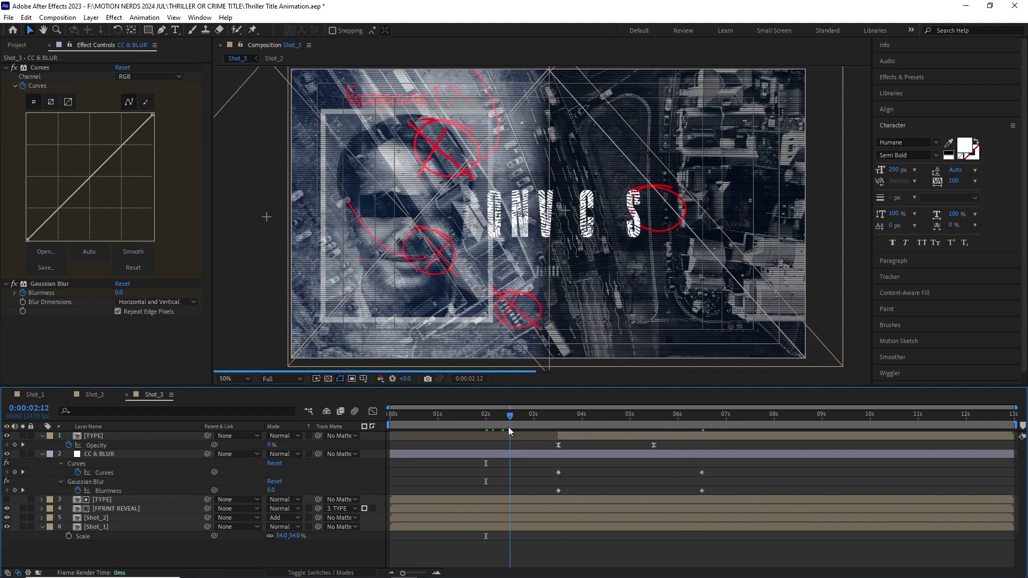
Move the Curves and Blurriness keyframes on CC & BLUR to start at 2 seconds and end at 6 seconds.
left_click_drag(509, 426, 487, 415)
left_click_drag(503, 486, 518, 513)
left_click_drag(511, 491, 487, 491)
left_click_drag(487, 416, 678, 417)
left_click_drag(702, 492, 678, 491)
left_click_drag(677, 417, 445, 416)
Show Shot_2's scale and shorten the work area to end at about 9 seconds.
scroll(561, 249, "down", 2)
scroll(562, 282, "up", 1)
left_click(96, 518)
key("s")
left_click_drag(1015, 425, 780, 424)
Pull the CC & BLUR curve down strongly at the 6-second keyframe and preview Shot_3 from the start.
left_click_drag(445, 416, 678, 417)
left_click(150, 474)
left_click_drag(153, 115, 159, 208)
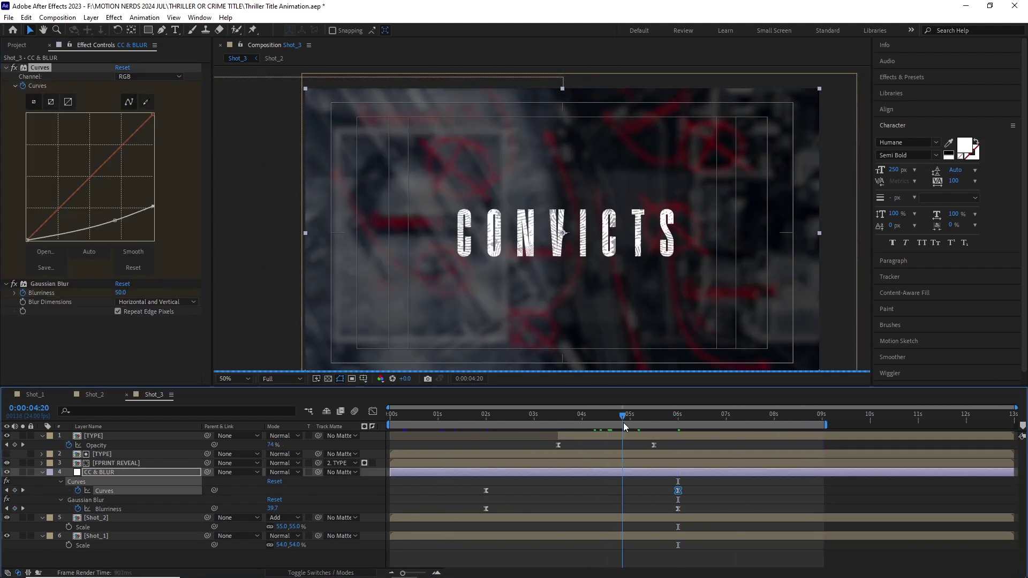
key("Home")
key("space")
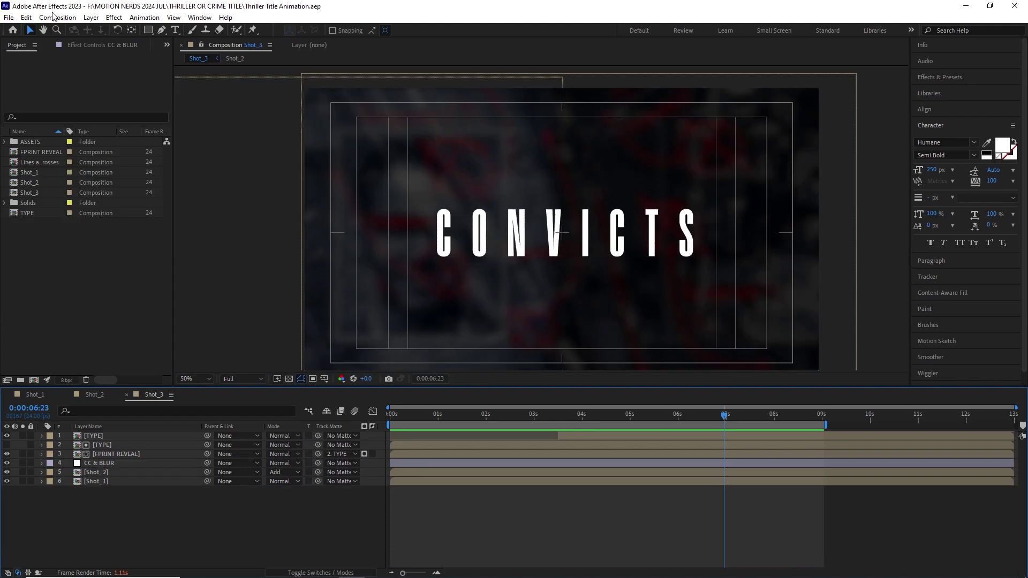
Create a 15-second 1920x1080 composition named Final at 24 fps, and add Shot_1, Shot_2, Shot_3 and the 9256735-hd_1920_1080_25fps.mp4 clip.
left_click(53, 18)
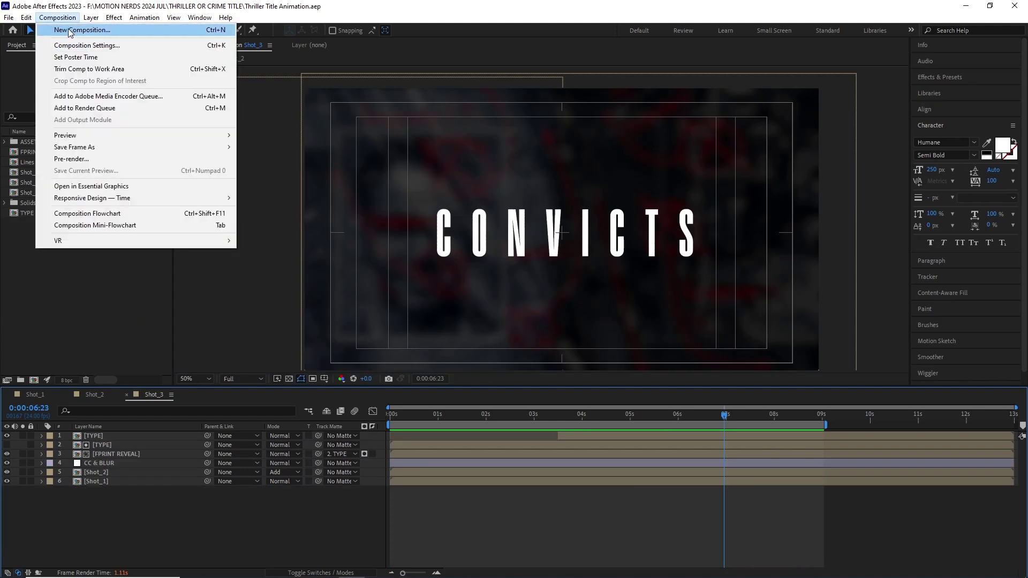
left_click(70, 30)
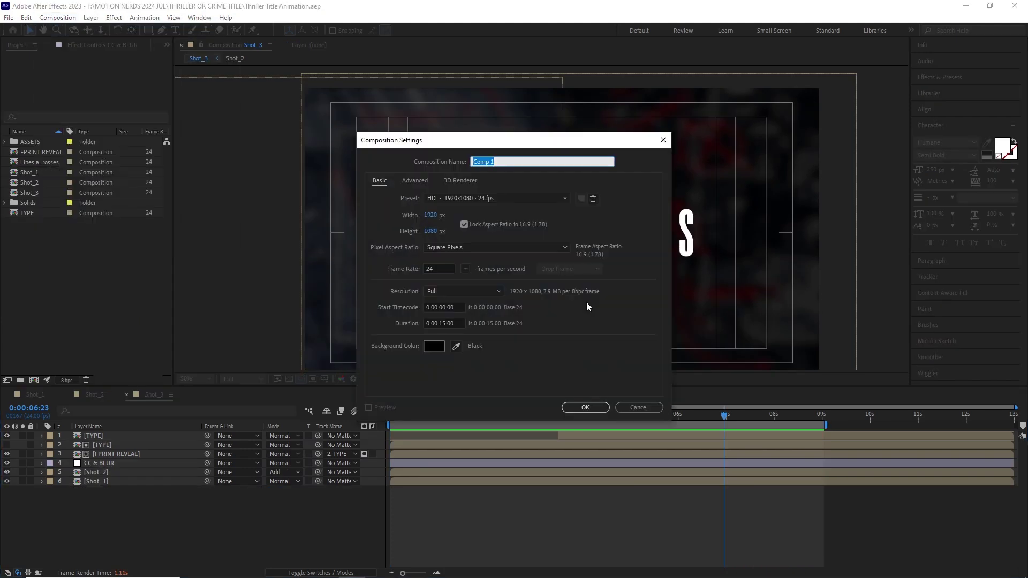
left_click(586, 407)
left_click_drag(31, 202, 153, 493)
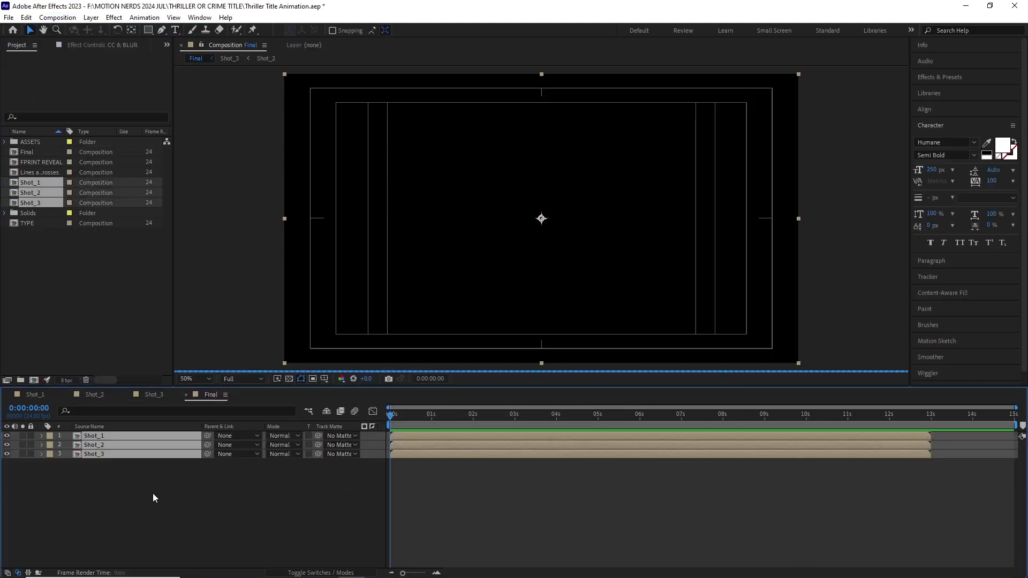
left_click(5, 141)
left_click(35, 173)
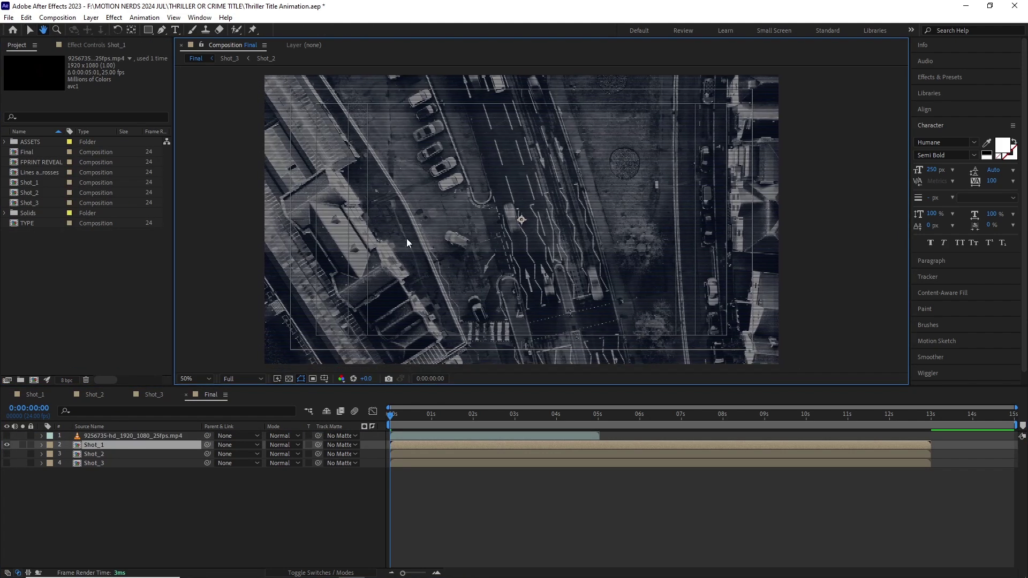
Keyframe Shot_1's position and scale at the first frame, and at frame 5 shift it left and scale it to 112%.
scroll(428, 252, "down", 1)
key("p")
key("shift+s")
left_click(69, 455)
left_click(69, 464)
left_click(423, 453)
left_click(398, 415)
left_click_drag(527, 222, 407, 218)
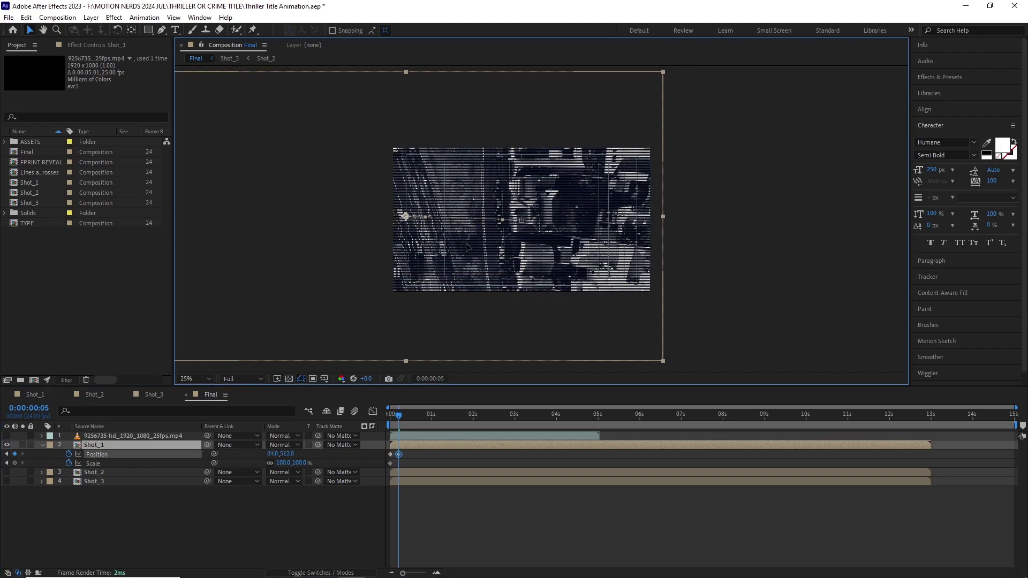
left_click(407, 504)
left_click(299, 465)
type("112")
At frame 10, move Shot_1 to the upper right and set its scale to 115%.
key("Page_Down")
key("Page_Down")
key("Page_Down")
key("Page_Down")
key("Page_Down")
left_click_drag(581, 238, 857, 155)
left_click(300, 463)
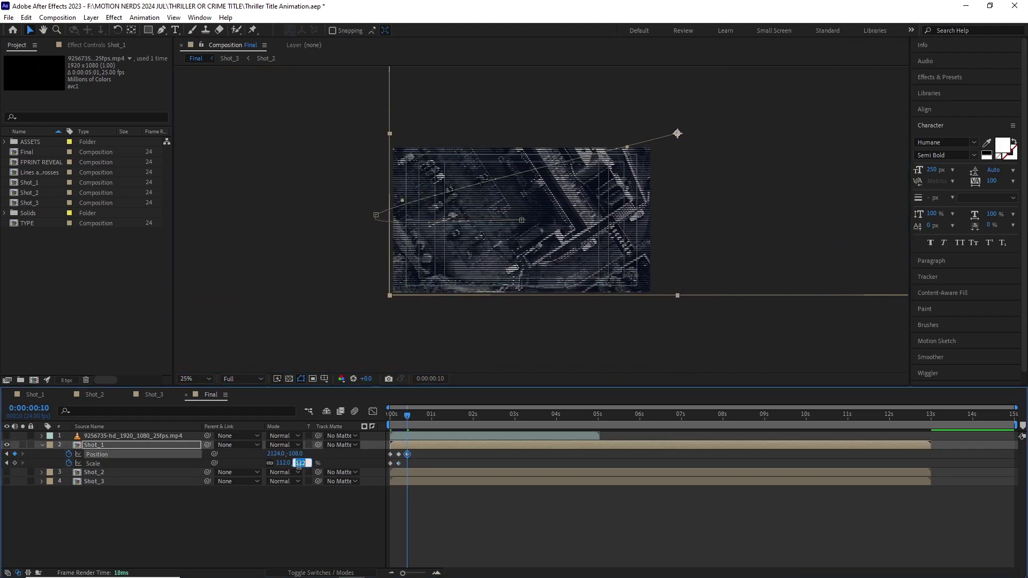
type("115")
key("Return")
At frame 15, move Shot_1 below the frame's center and scale it up further.
key("Page_Down")
key("Page_Down")
key("Page_Down")
key("Page_Down")
key("Page_Down")
left_click_drag(608, 128, 486, 302)
left_click_drag(300, 464, 318, 464)
left_click_drag(590, 183, 536, 234)
At frame 20, move Shot_1 to the upper left and add a scale keyframe.
key("Page_Down")
key("Page_Down")
key("Page_Down")
key("Page_Down")
key("Page_Down")
left_click_drag(690, 294, 596, 198)
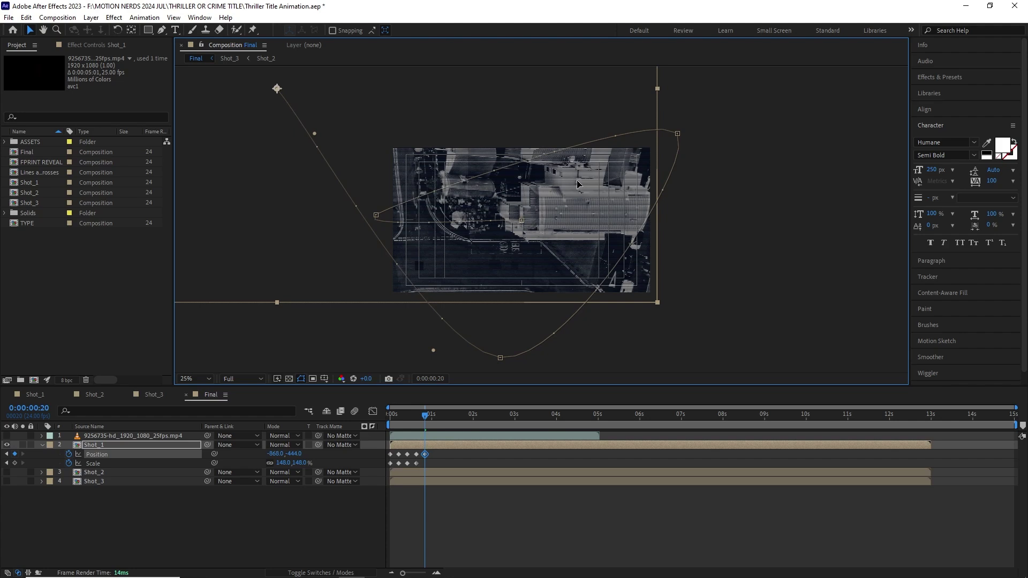
left_click(15, 463)
At 0:00:01:01, set Shot_1's scale to 67% and reset its position to the center.
key("Page_Down")
key("Page_Down")
key("Page_Down")
key("Page_Down")
key("Page_Down")
left_click_drag(300, 463, 257, 463)
left_click(335, 454)
right_click(94, 453)
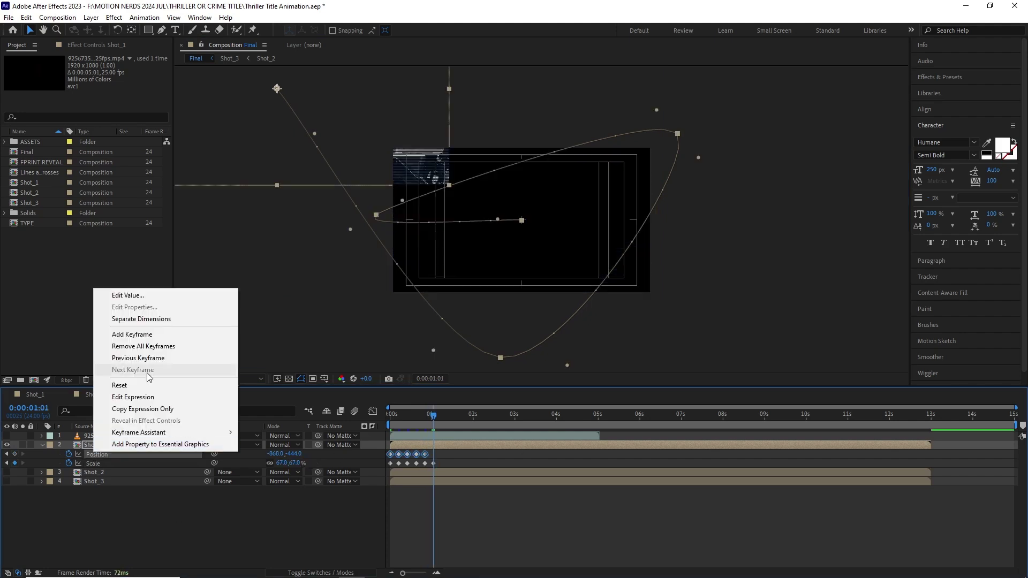
left_click(142, 386)
Convert Shot_1's opening position and scale keyframes to hold keyframes.
left_click(445, 522)
left_click_drag(434, 416, 434, 418)
left_click_drag(430, 452, 376, 472)
key("ctrl+alt+h")
Keyframe Shot_1's scale to 52% at 0:00:05:01, ease its last two scale keyframes and preview the opening.
left_click_drag(434, 418, 599, 422)
left_click(315, 493)
left_click_drag(295, 464, 286, 463)
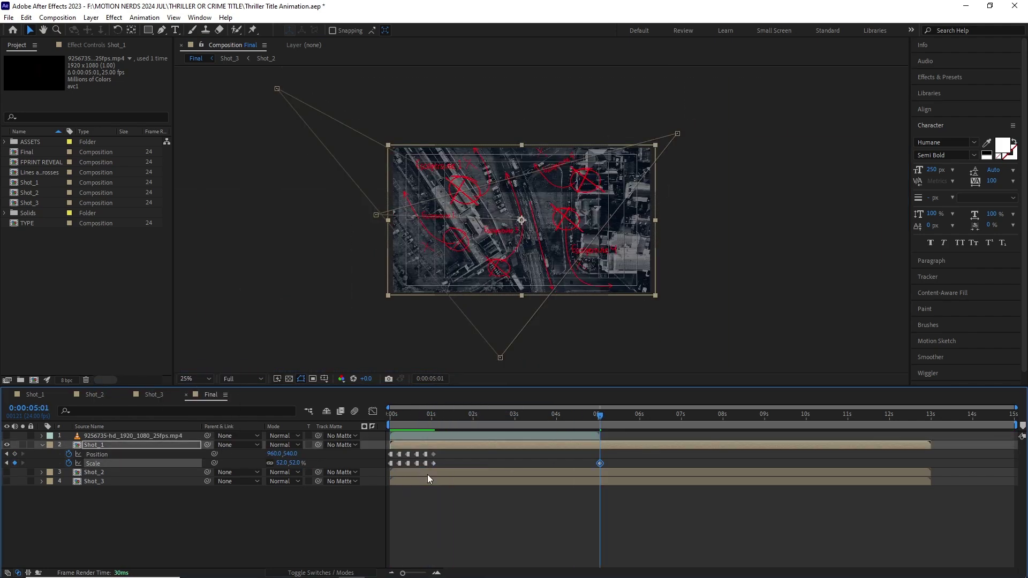
left_click_drag(430, 459, 645, 476)
key("F9")
left_click_drag(515, 415, 435, 418)
key("space")
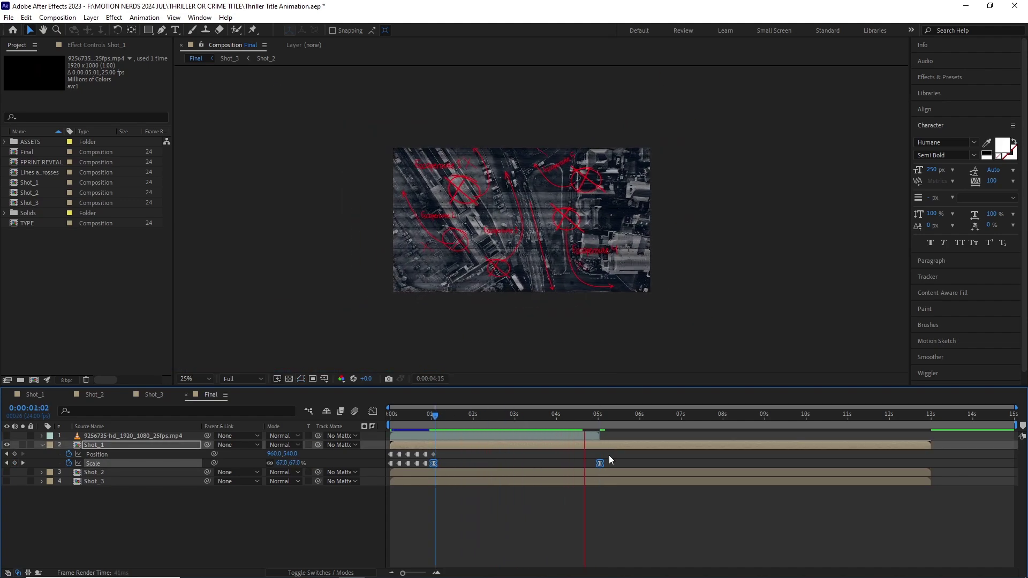
left_click(387, 416)
key("space")
key("space")
scroll(555, 246, "up", 2)
scroll(533, 248, "down", 2)
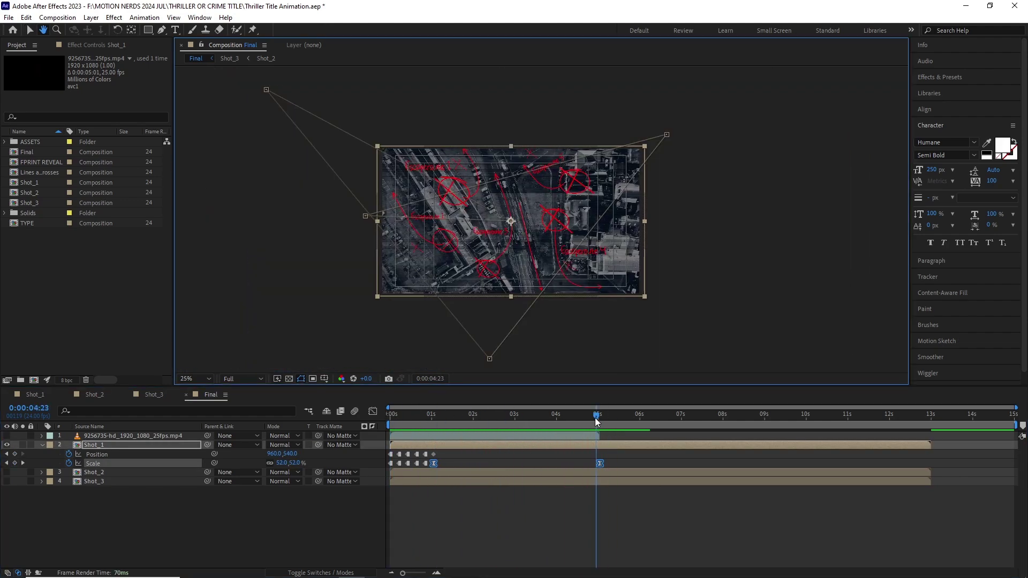
Start Shot_2 at 0:00:03:19 and trim Shot_1 to end at 0:00:04:02.
left_click_drag(598, 417, 556, 420)
key("space")
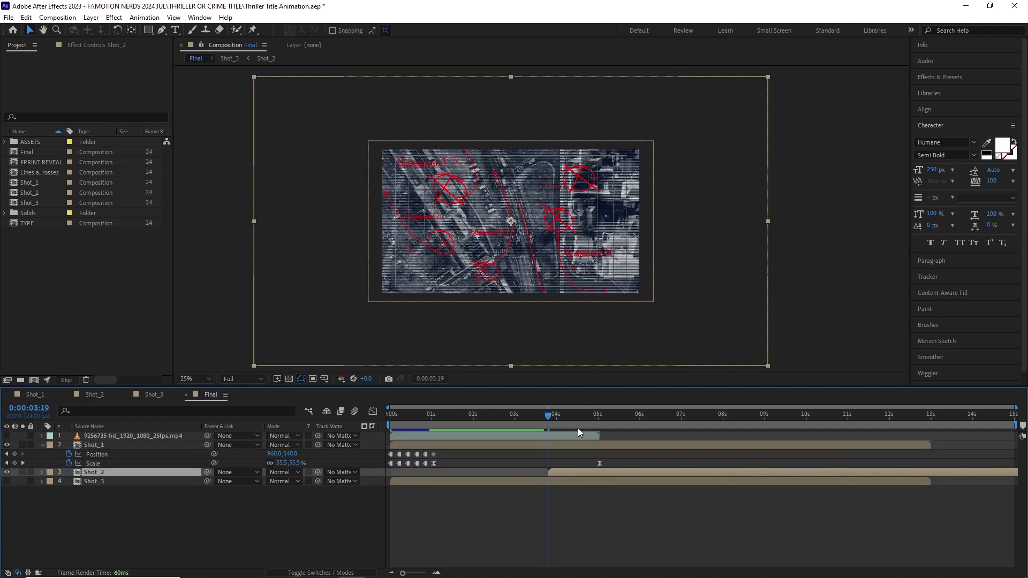
left_click(559, 417)
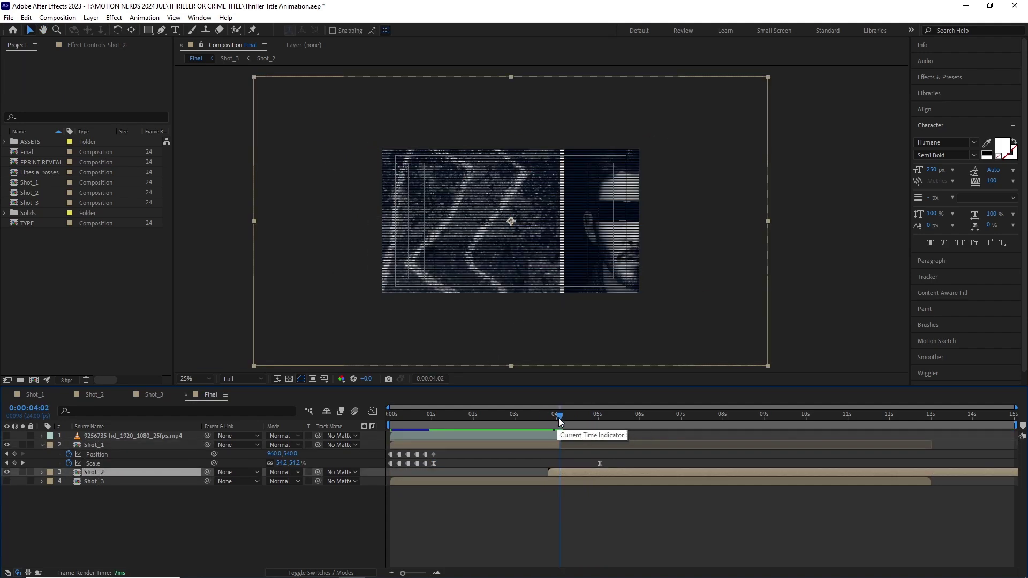
left_click_drag(558, 418, 549, 418)
Keyframe Shot_2's scale from 51% at 0:00:03:19 to 56% at about 0:00:08:19 with easing, and preview with Shot_1 visible.
key("alt+shift+s")
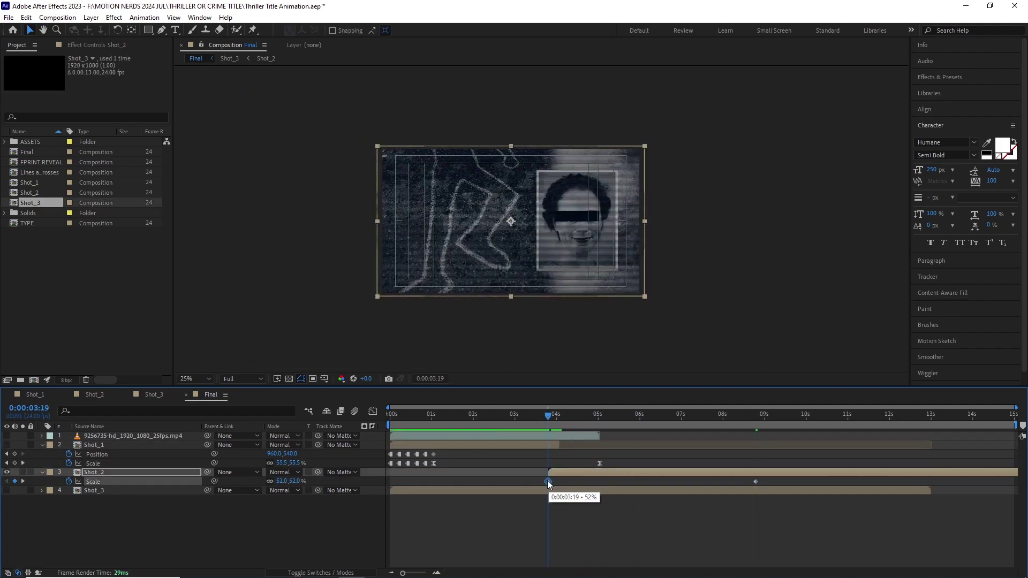
left_click(7, 445)
mouse_move(390, 417)
left_mouse_down()
mouse_move(414, 419)
mouse_move(386, 419)
left_mouse_up()
key("space")
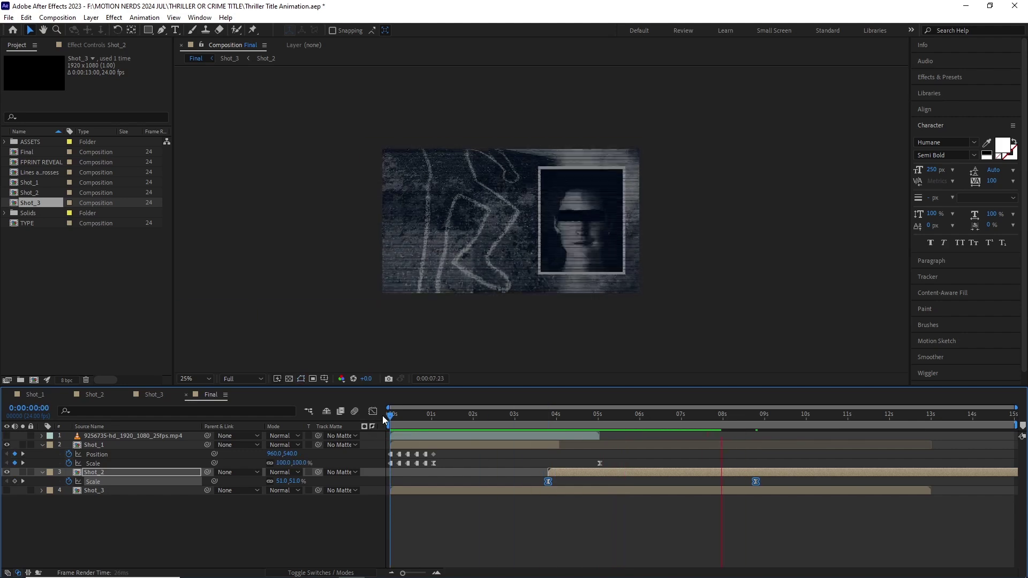
Limit the work area to about the first 9 seconds and preview the Shot_1 and Shot_2 sequence.
left_click(781, 418)
key("n")
left_click_drag(781, 418, 388, 418)
key("space")
key("space")
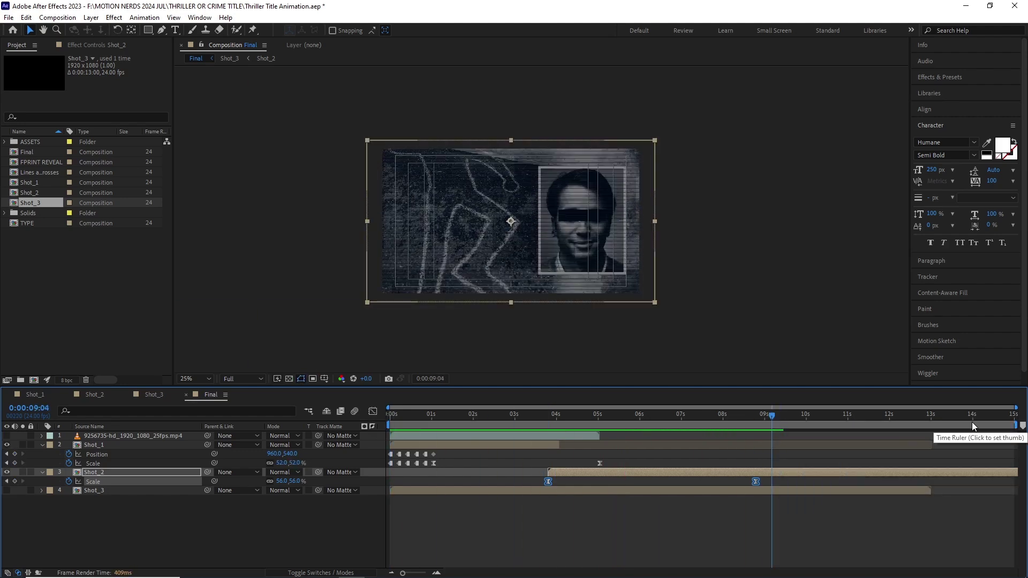
Start Shot_3 at about 0:00:06:19 and trim its beginning to 0:00:07:16.
left_click(410, 490)
key("Page_Up")
key("bracketleft")
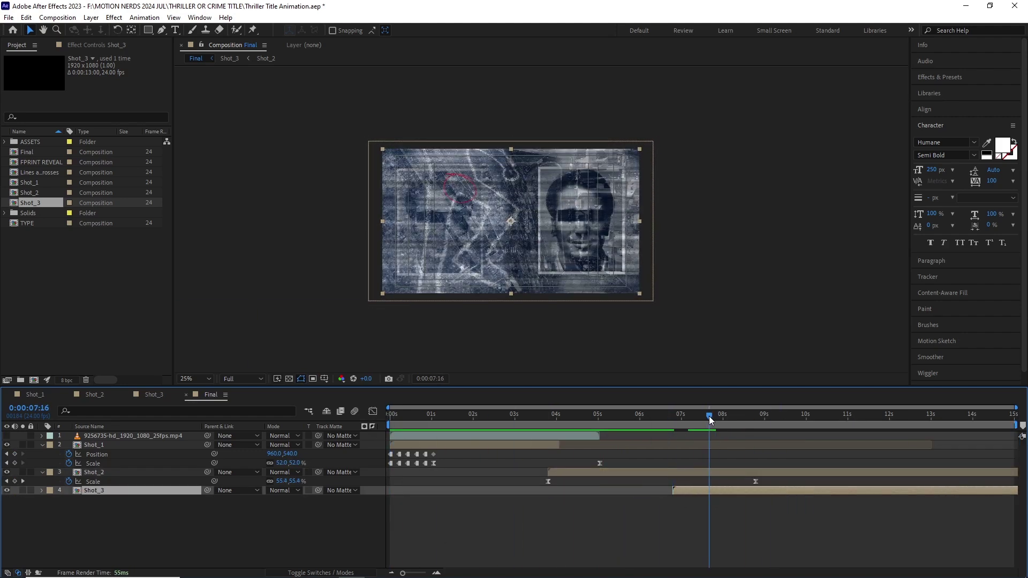
left_click(695, 506)
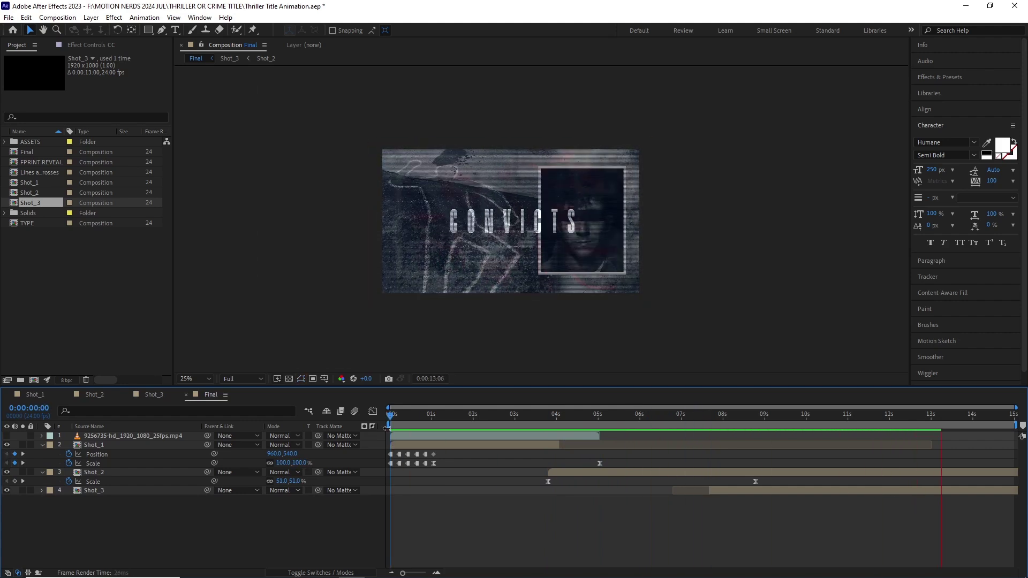
Split Shot_2 at 0:00:07:16, delete the part after it and preview the full sequence from the start.
left_click_drag(830, 415, 709, 416)
left_click(728, 472)
key("ctrl+shift+d")
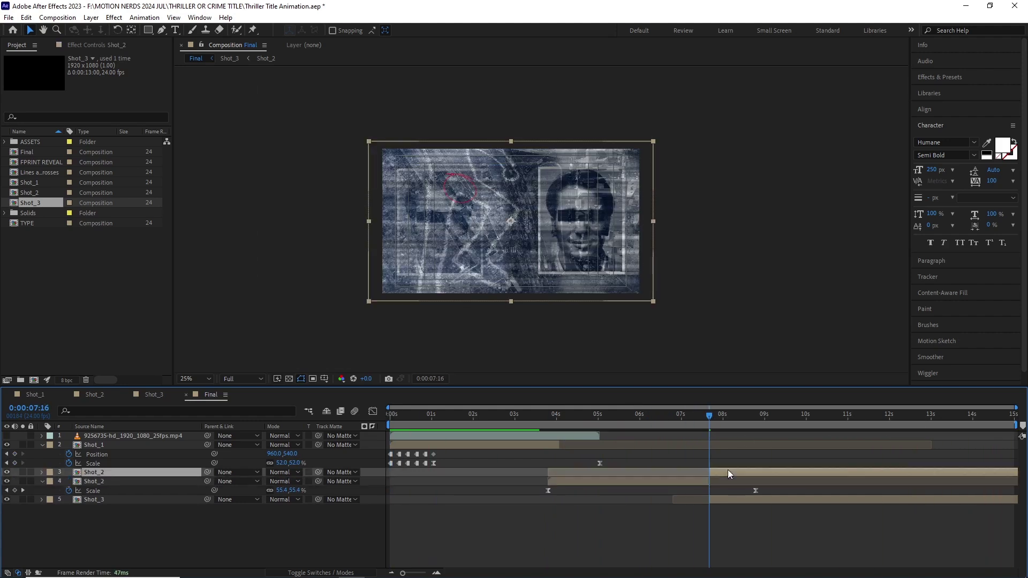
key("Delete")
left_click_drag(604, 416, 388, 417)
key("space")
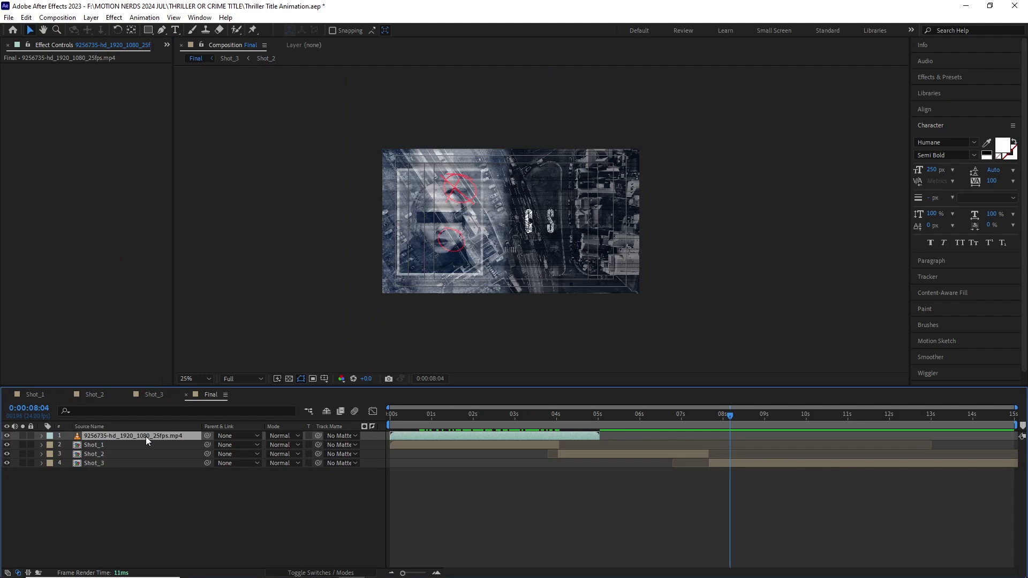
Paste the copied Tint effect onto the 9256735-hd footage layer and time-stretch the clip to a factor of 25%.
key("ctrl+v")
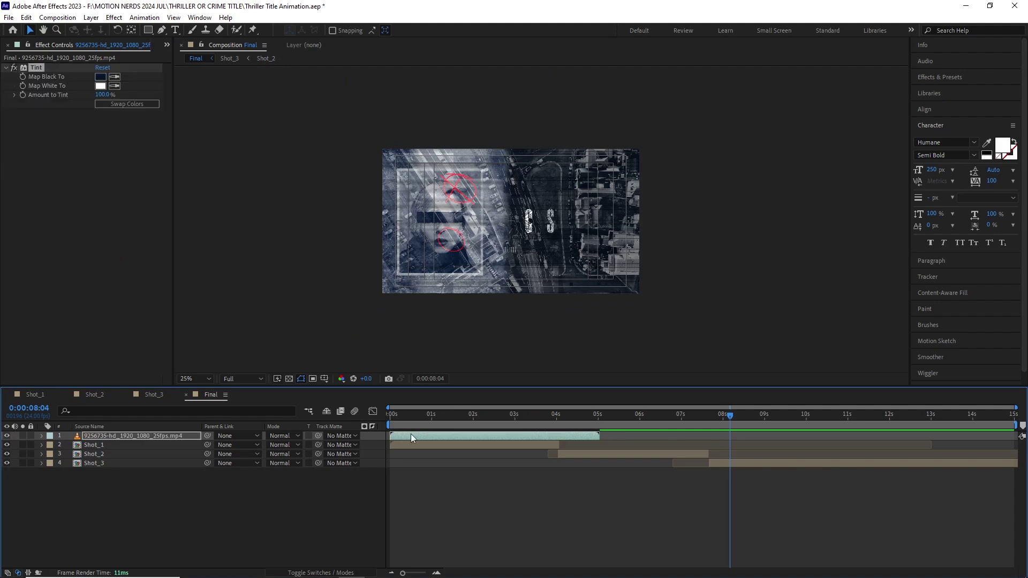
mouse_move(565, 419)
left_mouse_down()
mouse_move(546, 417)
mouse_move(557, 420)
left_mouse_up()
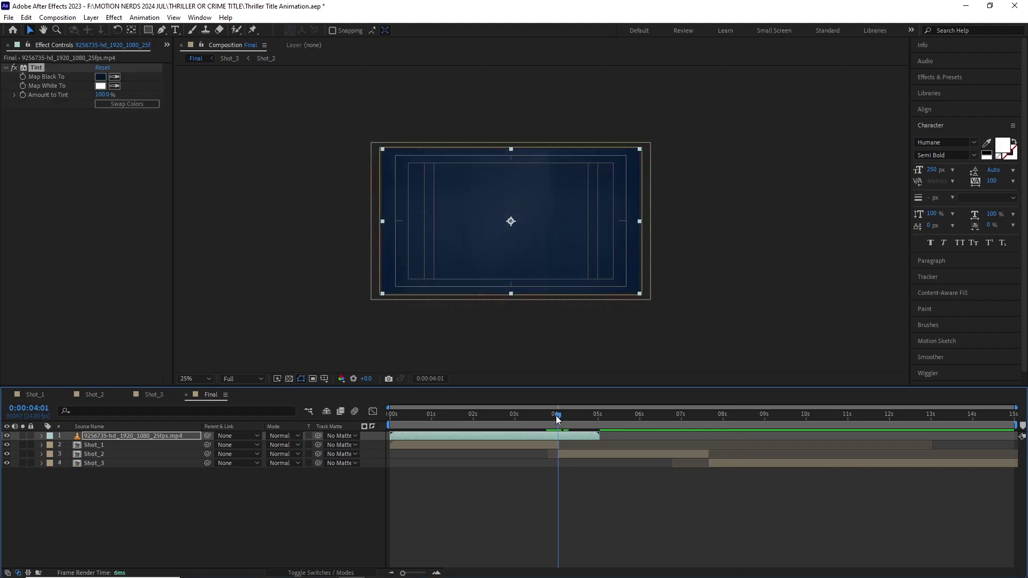
right_click(104, 435)
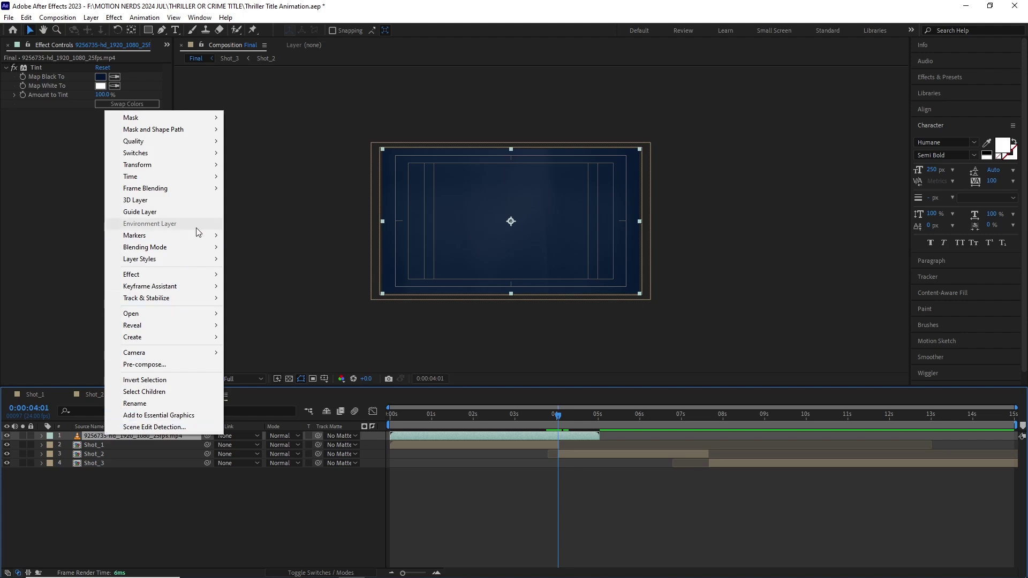
mouse_move(210, 180)
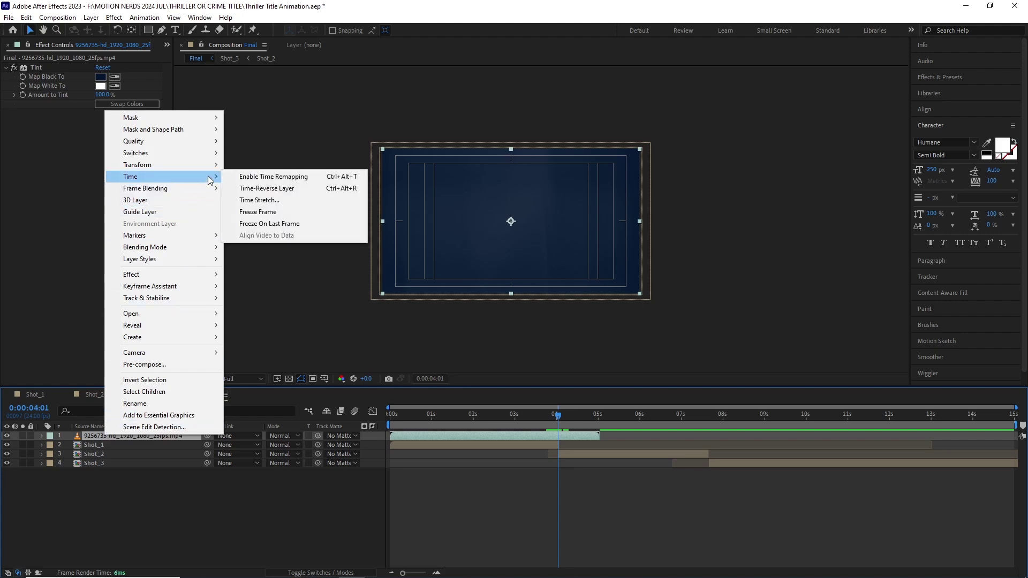
left_click(268, 202)
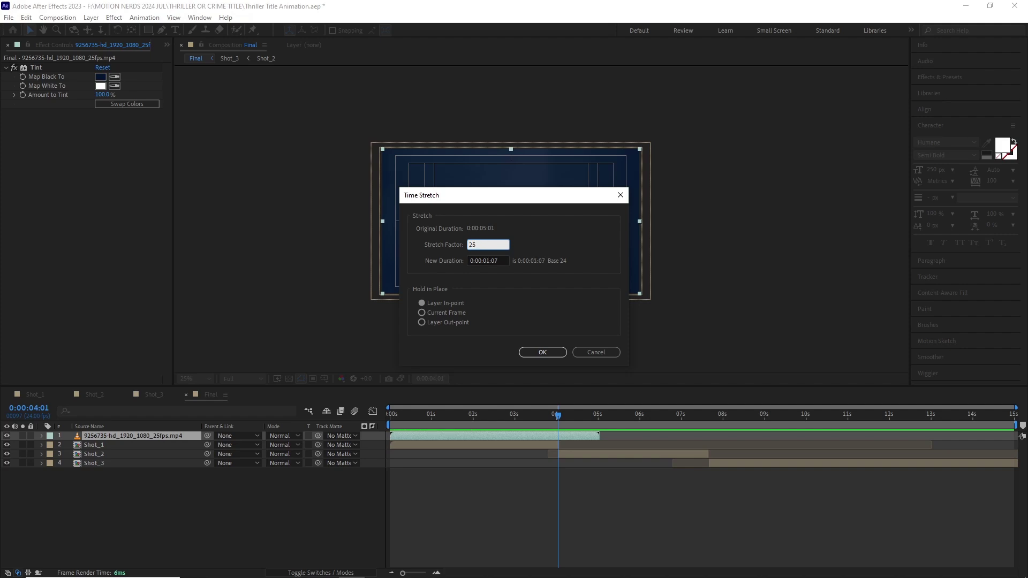
type("25")
key("Return")
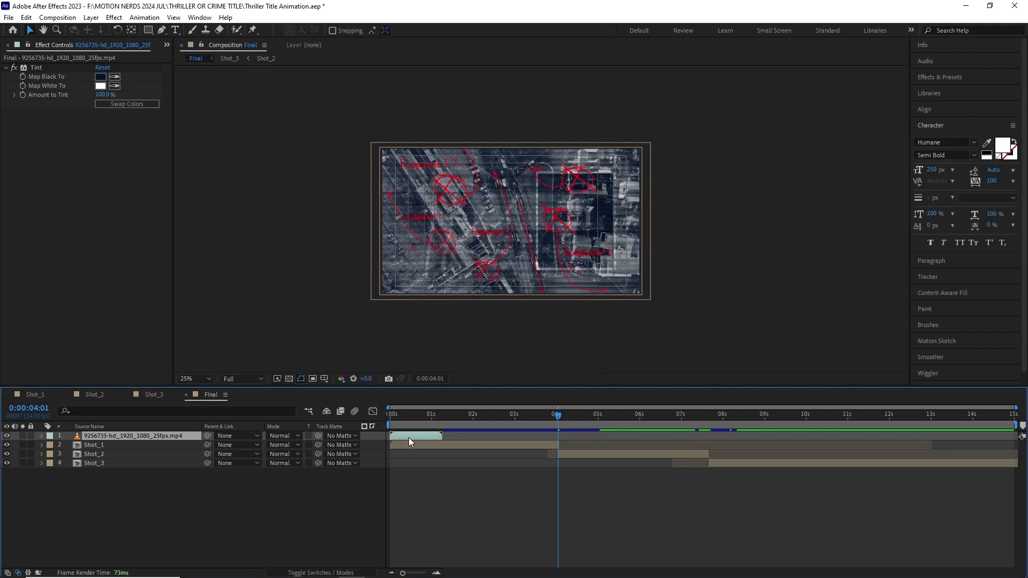
Move the stretched footage clip over the cut between Shot_1 and Shot_2 and set its blending mode to Add.
left_click_drag(409, 438, 553, 441)
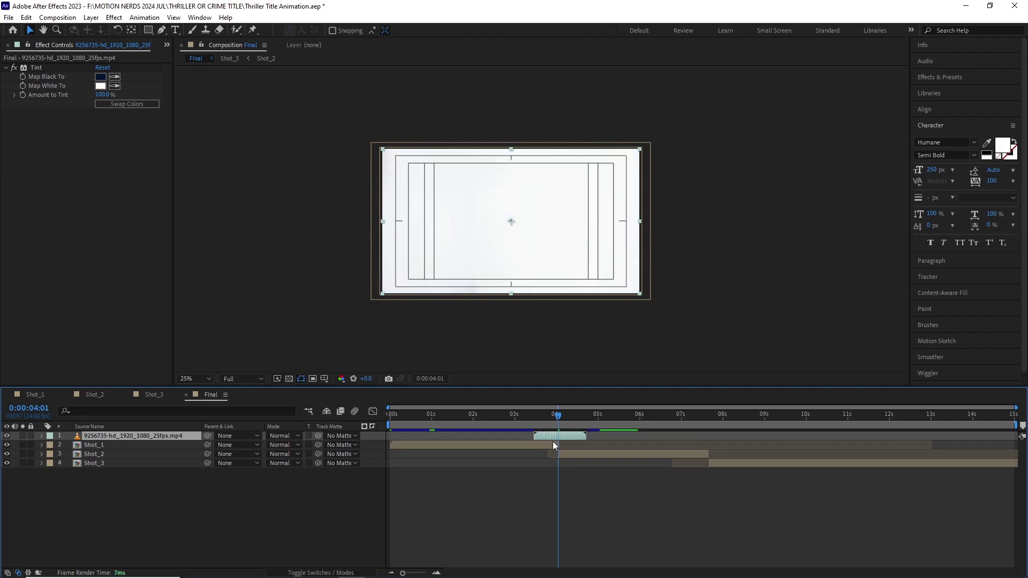
left_click(287, 438)
left_click(321, 233)
Duplicate the footage clip and move the copy over the cut between Shot_2 and Shot_3.
left_click_drag(547, 417, 709, 419)
key("ctrl+d")
left_click_drag(566, 438, 605, 423)
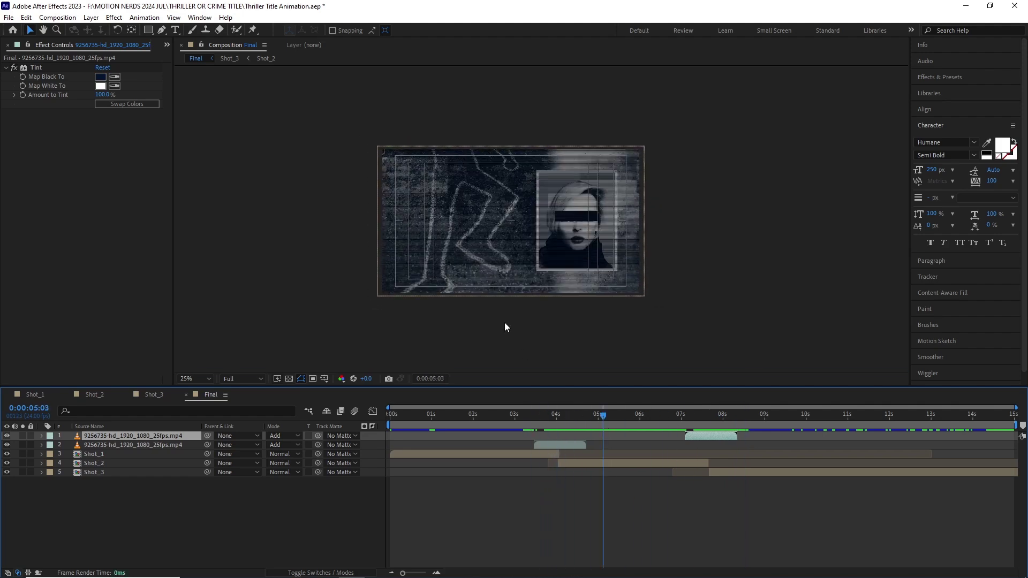
Check Shot_2's transparency against the grid, create a dark navy solid named Bg and place it beneath all other layers.
scroll(505, 323, "up", 2)
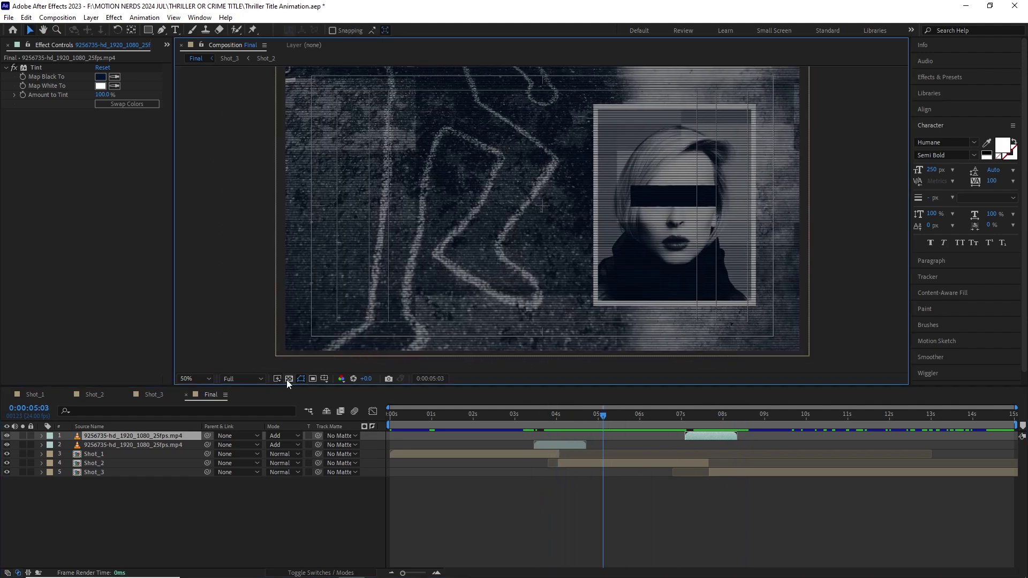
left_click(288, 379)
left_click_drag(573, 420, 639, 419)
left_click(289, 378)
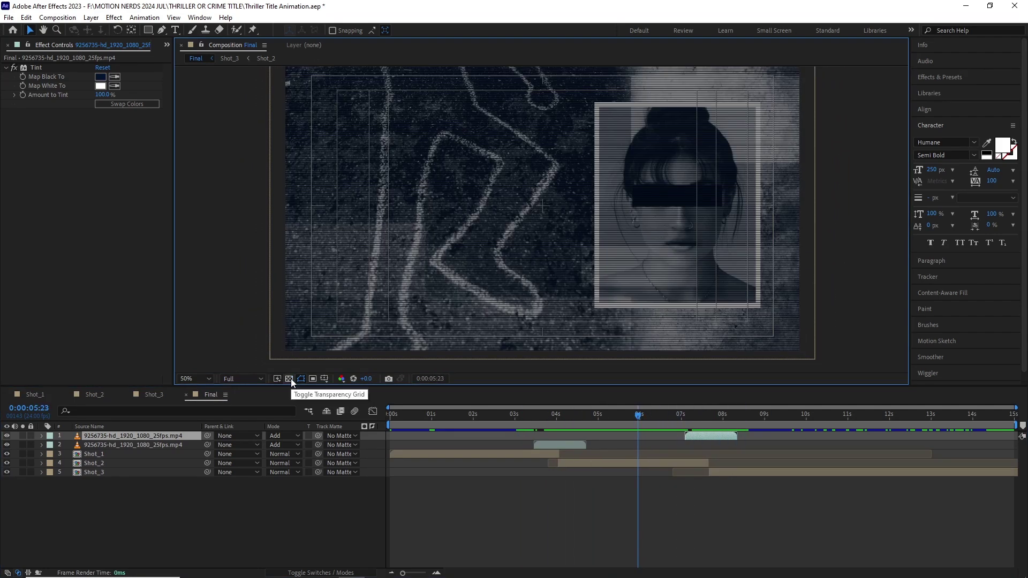
left_click(91, 17)
mouse_move(102, 26)
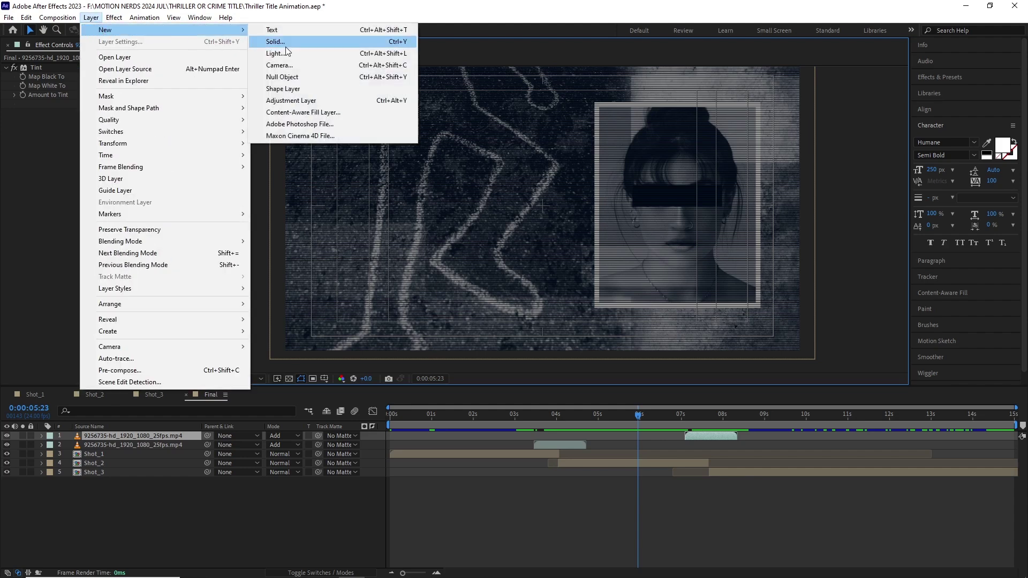
left_click(268, 40)
type("Bg")
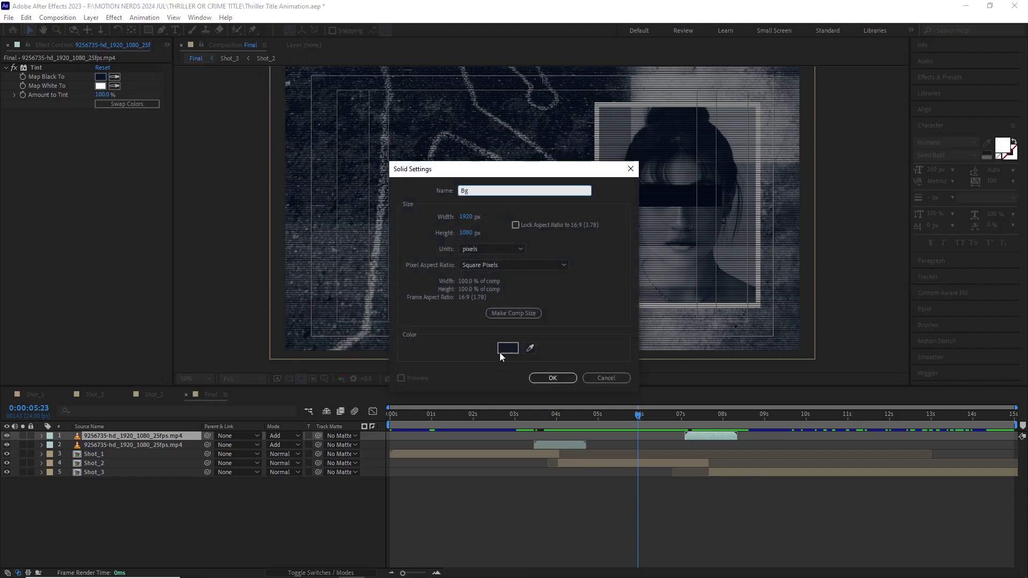
left_click(506, 349)
left_click(384, 210)
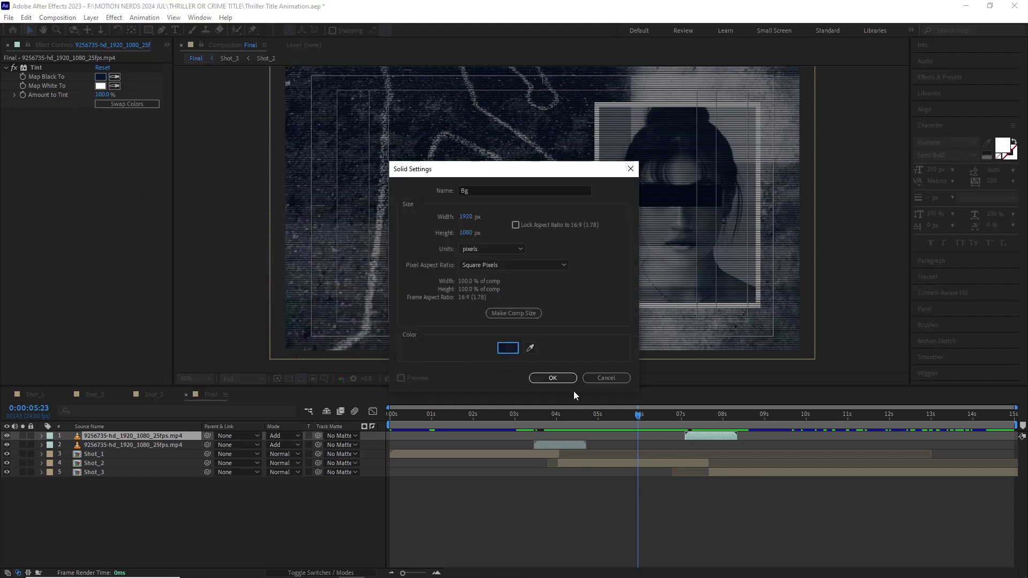
left_click(556, 379)
left_click_drag(150, 437, 148, 488)
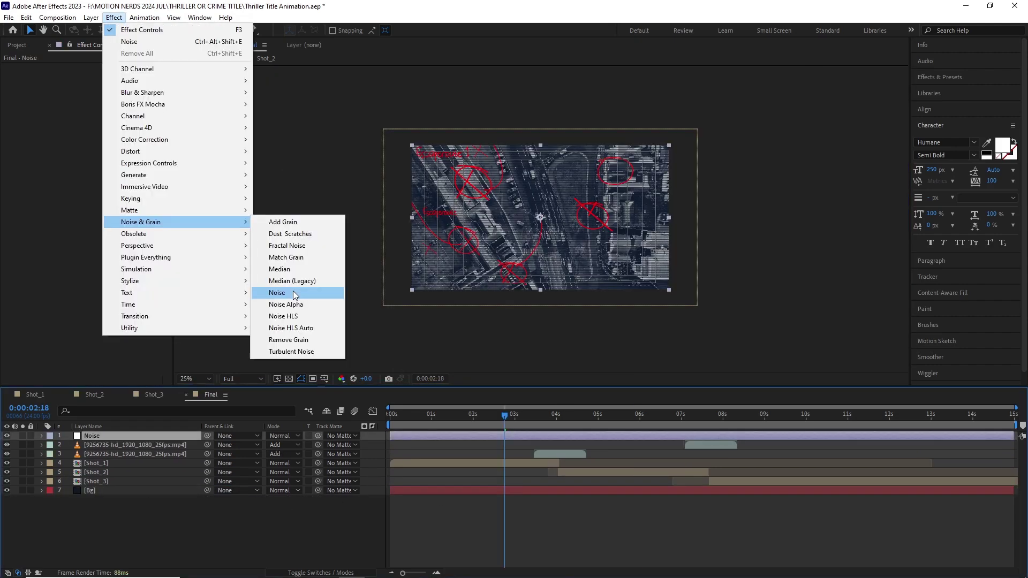
Apply the Noise effect to the Noise adjustment layer.
left_click(276, 293)
scroll(548, 279, "up", 1)
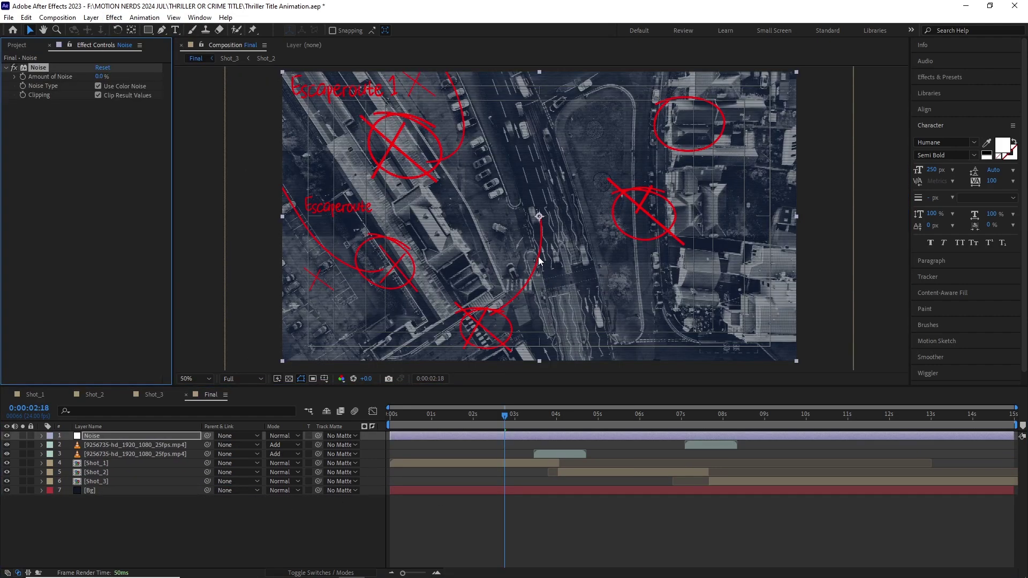
scroll(353, 181, "up", 1)
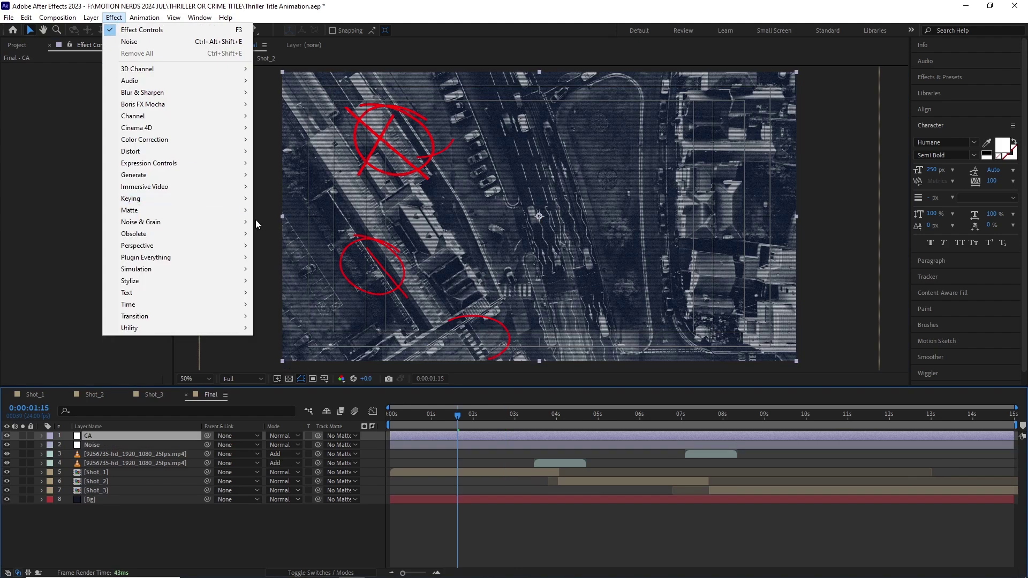
Apply Quick Chromatic Aberration 3 to the CA adjustment layer and inspect the title at 0:00:08:17.
mouse_move(214, 257)
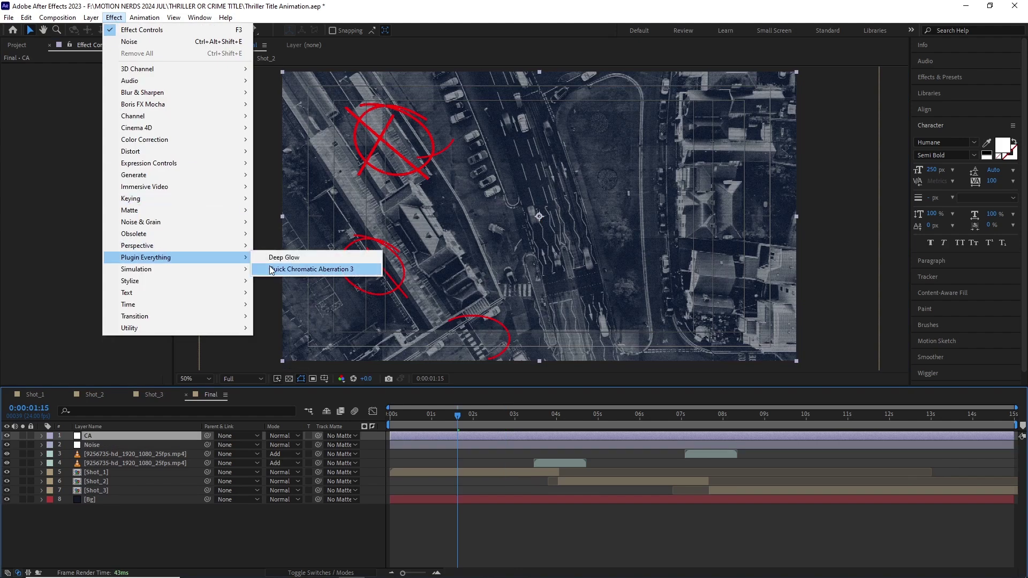
left_click(270, 269)
left_click_drag(539, 423, 753, 418)
key("period")
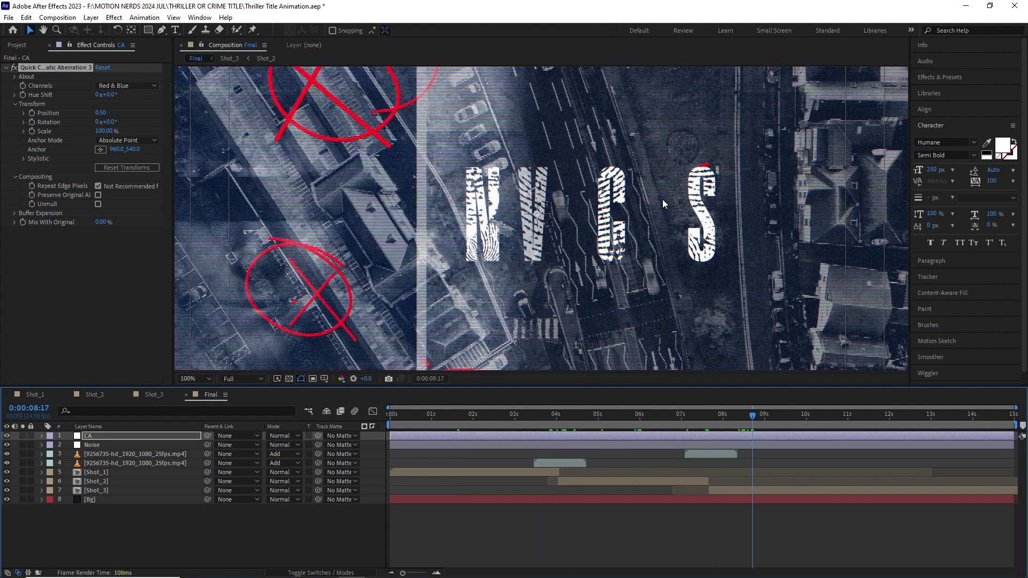
Set the chromatic aberration's Position to 2.00 and preview the sequence from about 0:00:01:22.
left_click_drag(97, 113, 98, 115)
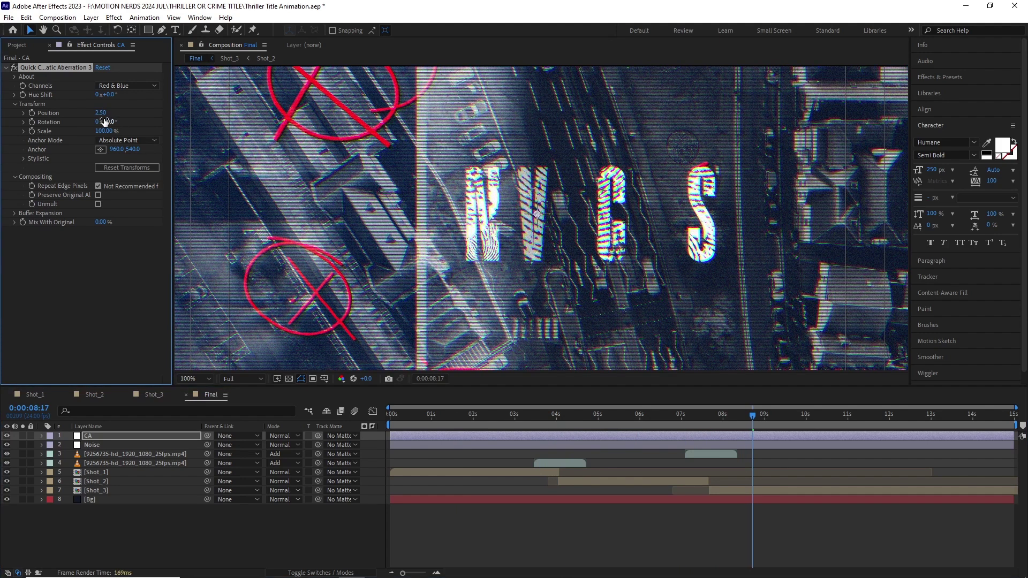
type("2")
key("Return")
key("comma")
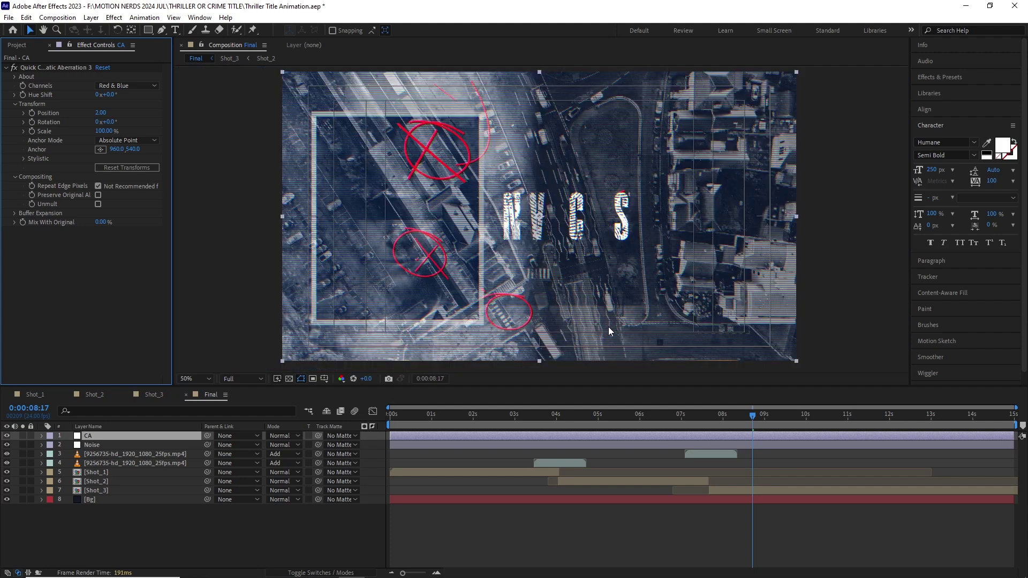
left_click_drag(777, 412, 471, 425)
key("space")
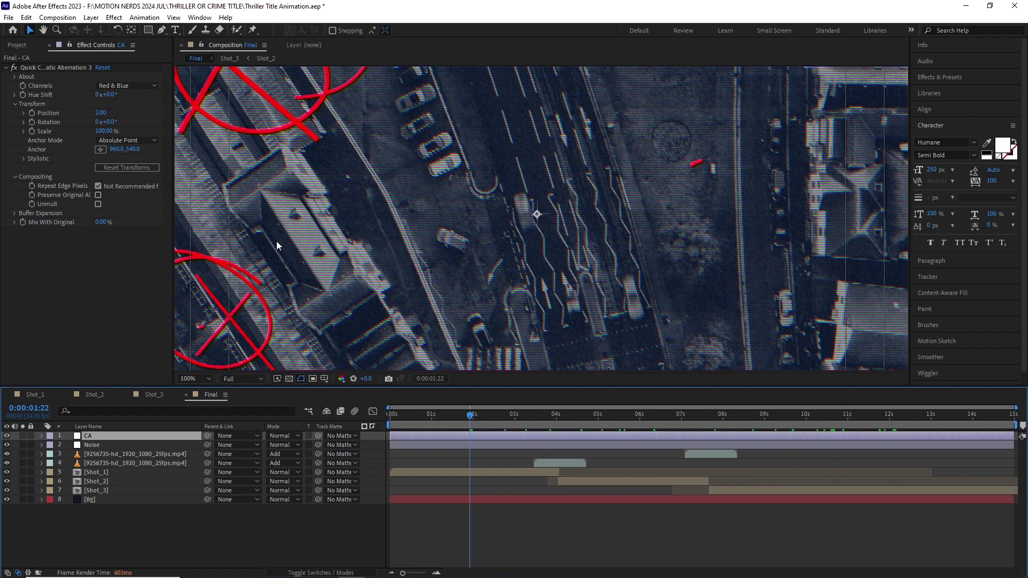